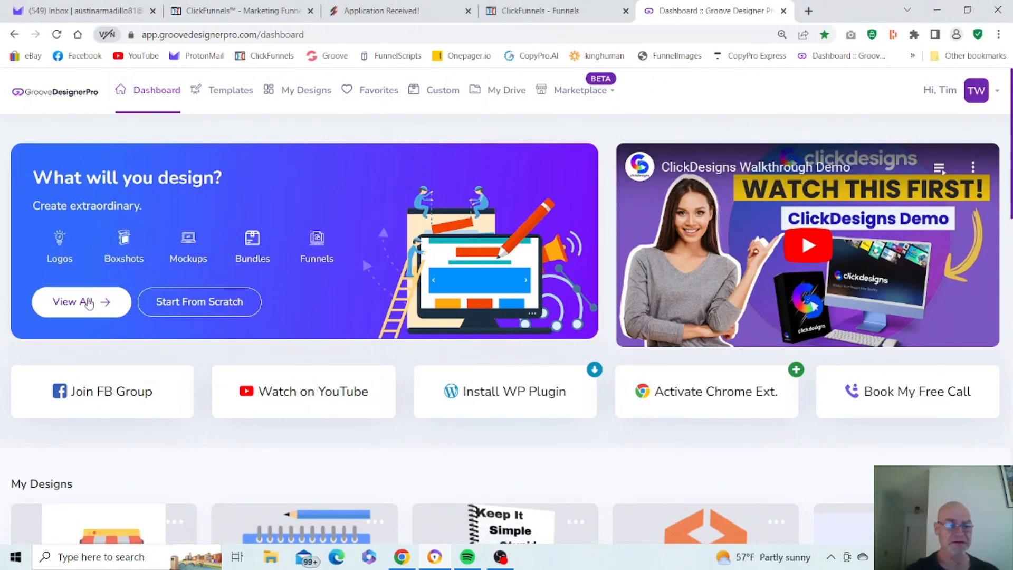
# - Open the Custom Graphics template category and start a new design from scratch
pyautogui.click(89, 302)
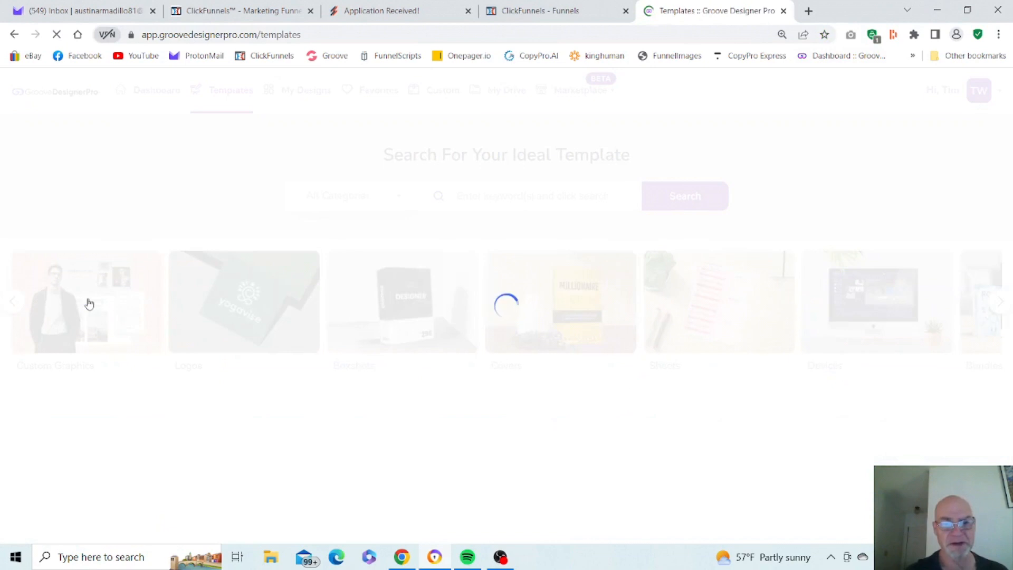
pyautogui.click(88, 303)
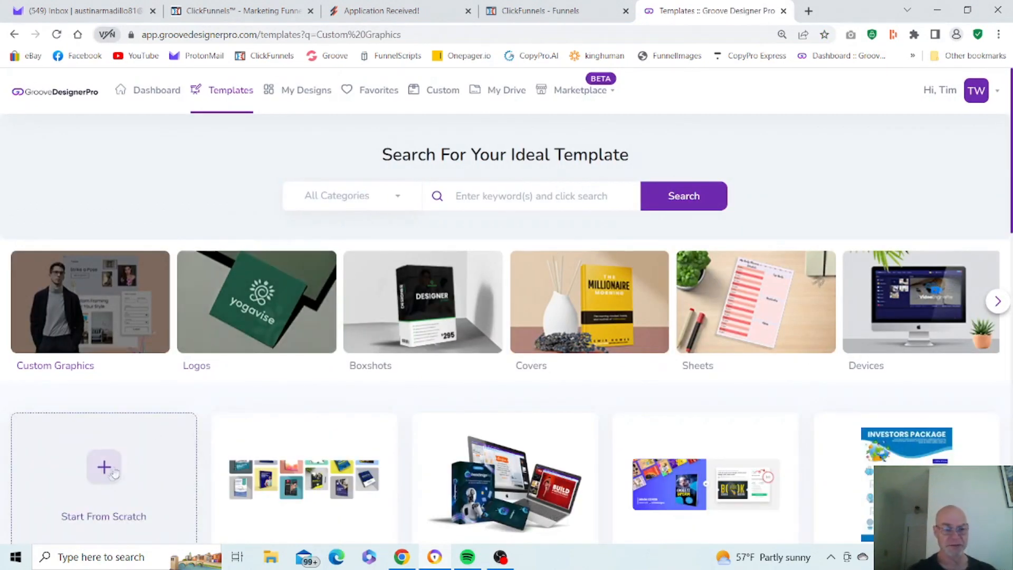
pyautogui.click(105, 474)
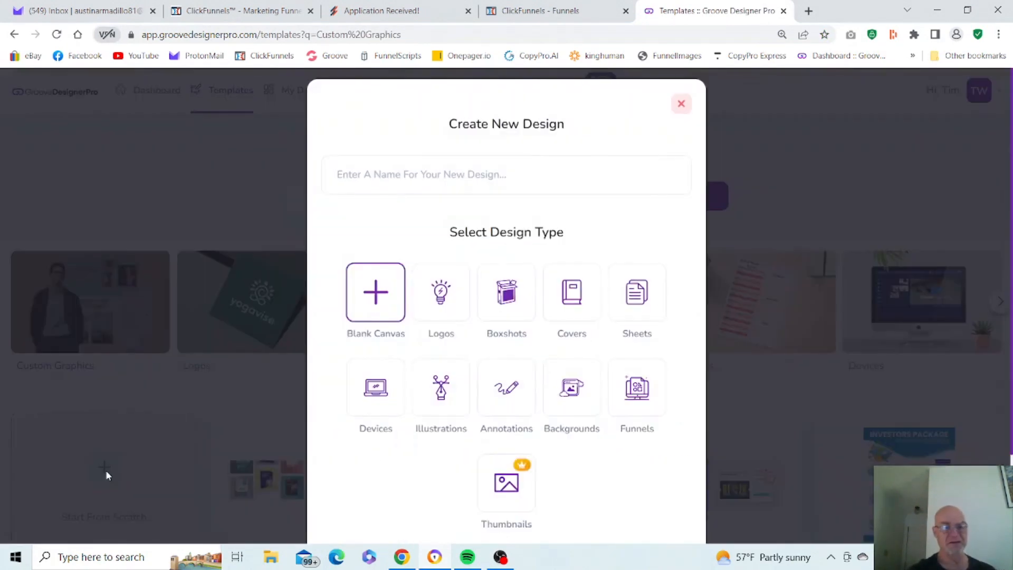
# - Name the new design Editor Walkthrough 1 and create it as a blank canvas of 800 by 600 pixels
pyautogui.click(365, 178)
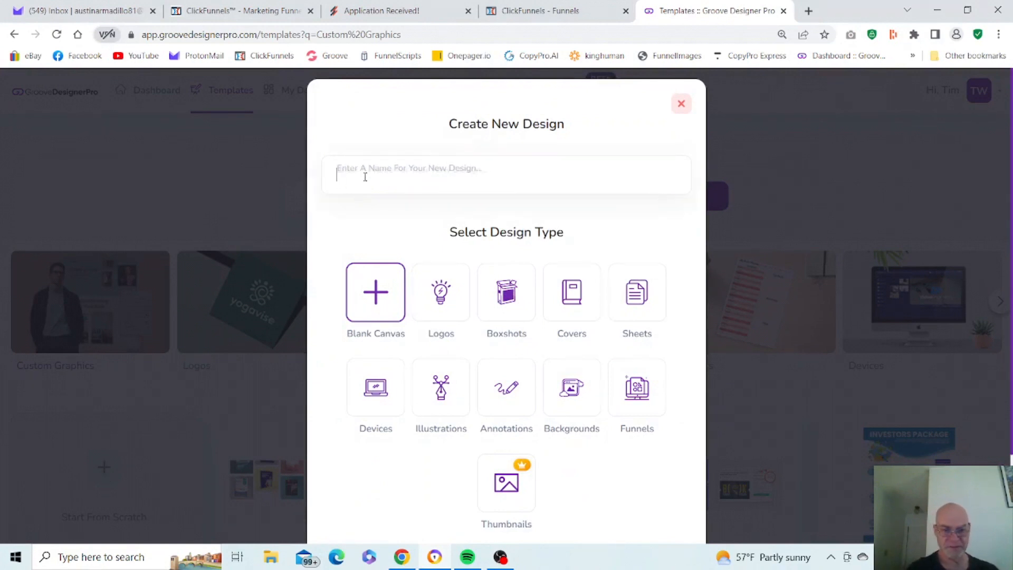
pyautogui.write('Editor Wal')
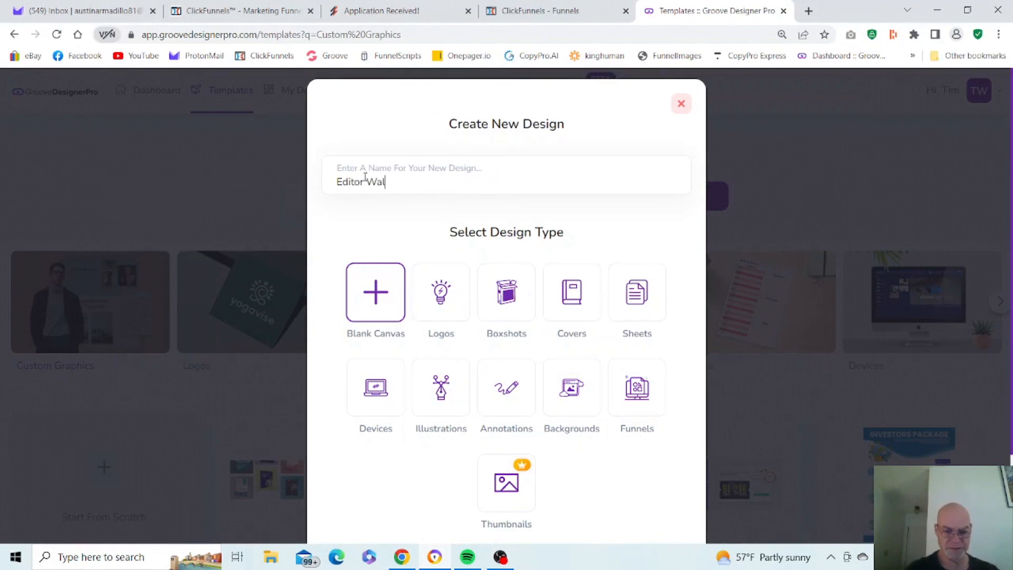
pyautogui.write('kthrough 1')
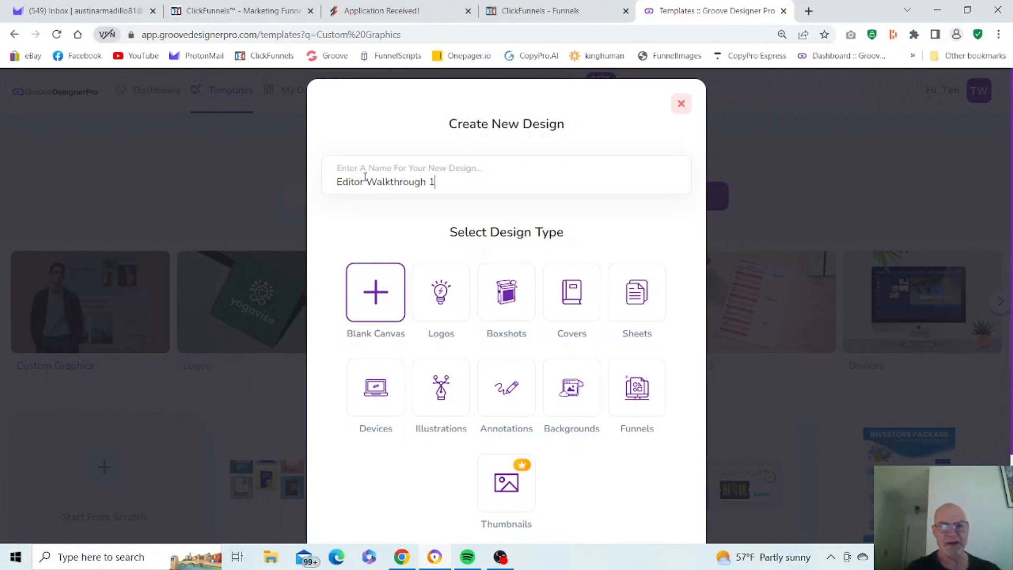
pyautogui.scroll(-2, 507, 306)
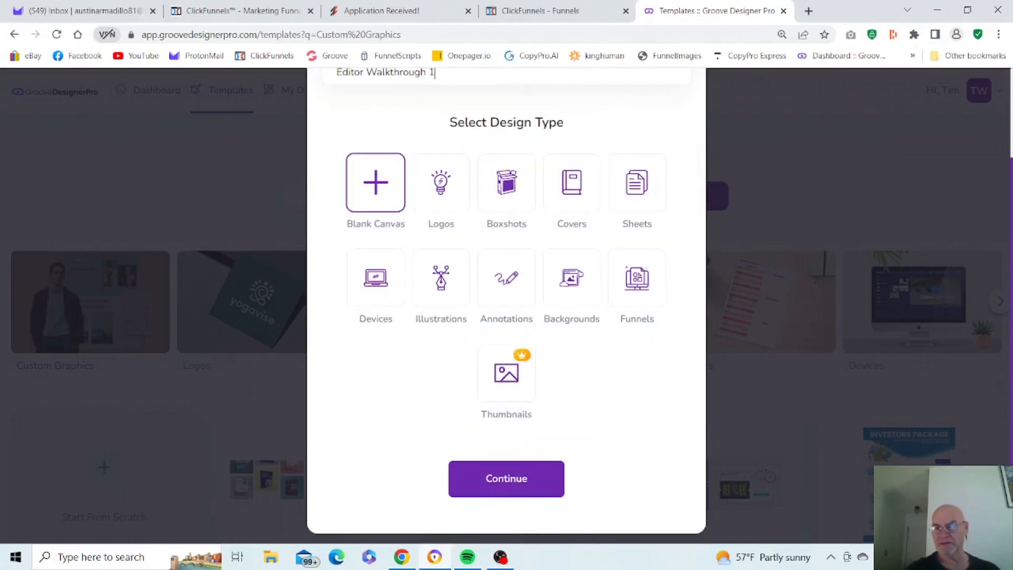
pyautogui.click(491, 492)
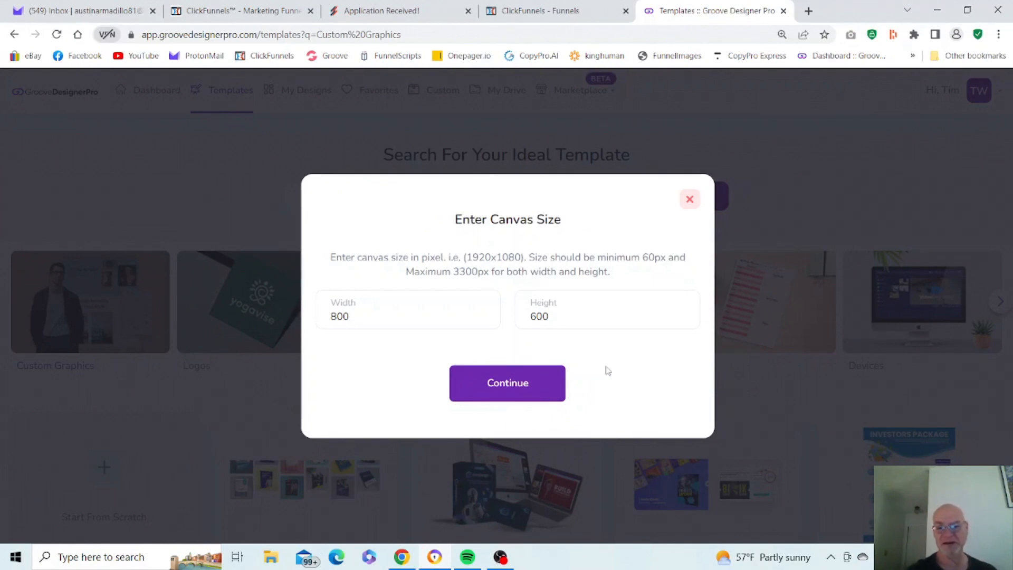
pyautogui.click(525, 384)
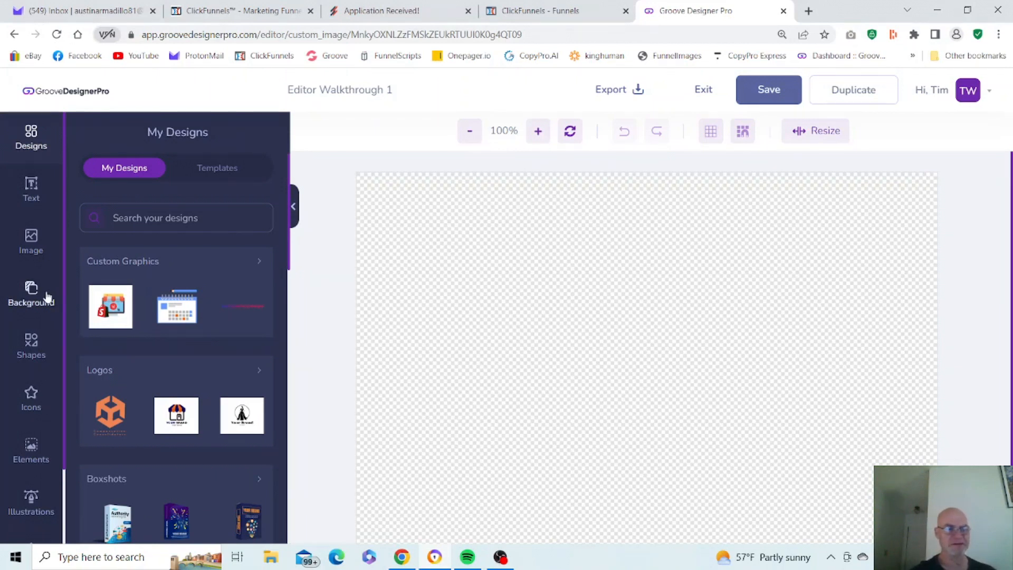
# - Set the canvas background to solid white, #FFFFFF
pyautogui.click(31, 293)
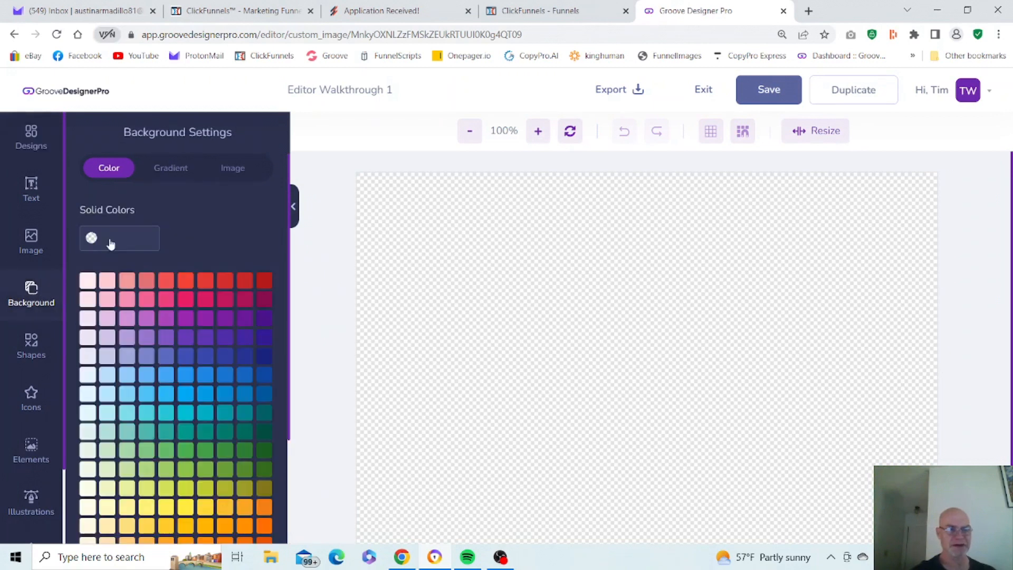
pyautogui.click(110, 244)
pyautogui.click(102, 262)
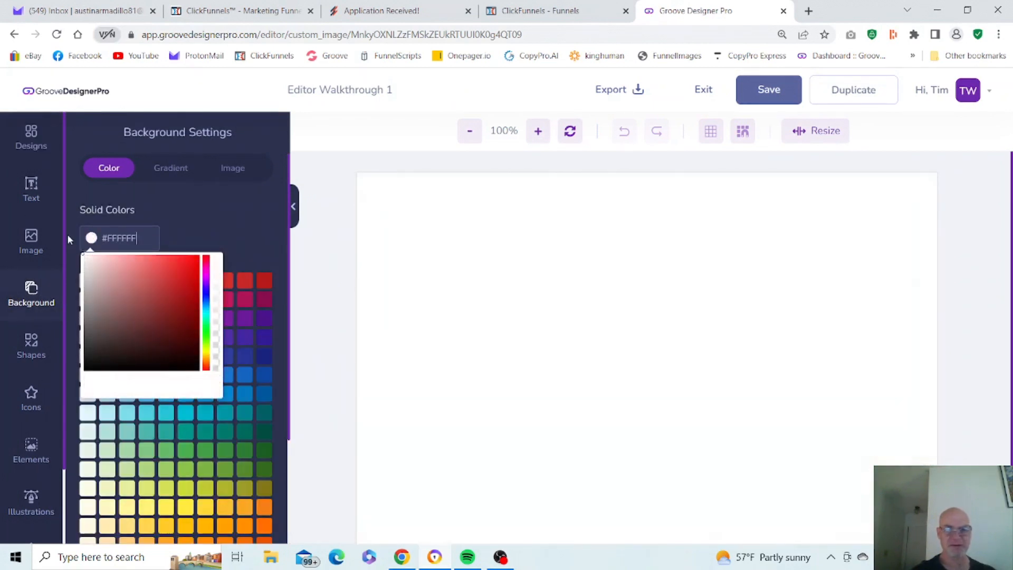
pyautogui.click(404, 127)
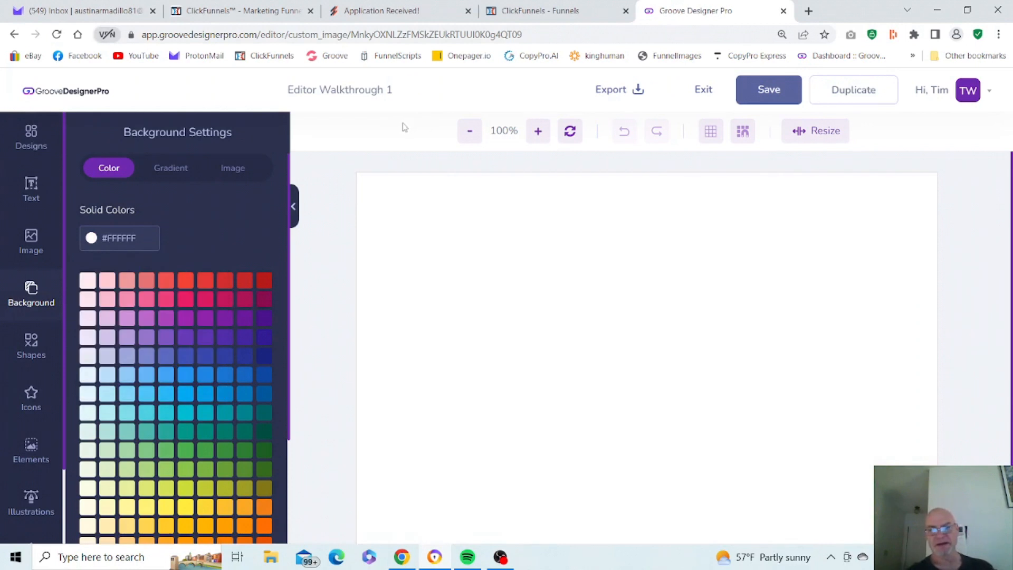
pyautogui.click(469, 132)
pyautogui.click(469, 132)
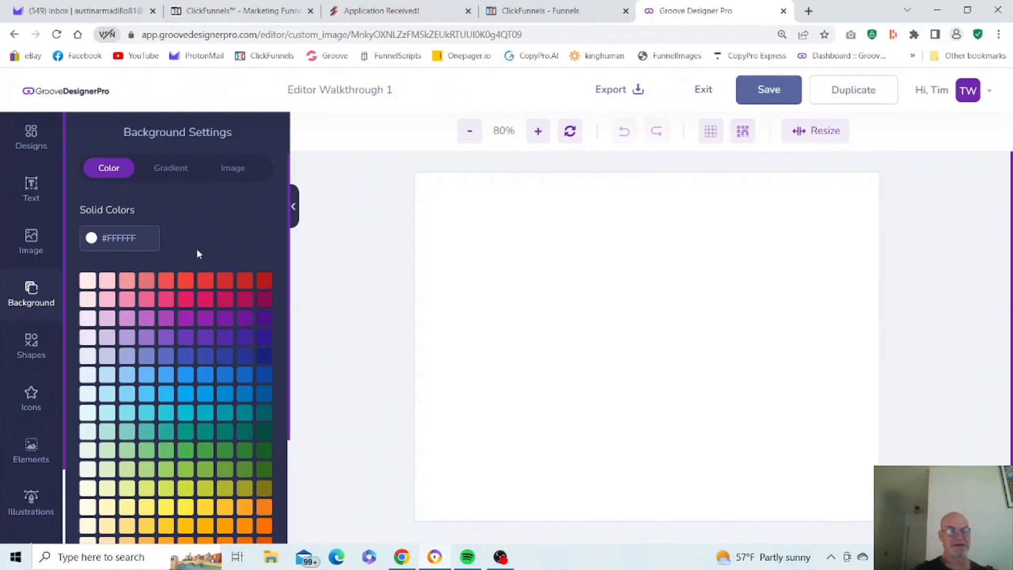
# - Examine the saved designs, the text settings and the image sources offered for the canvas
pyautogui.click(35, 140)
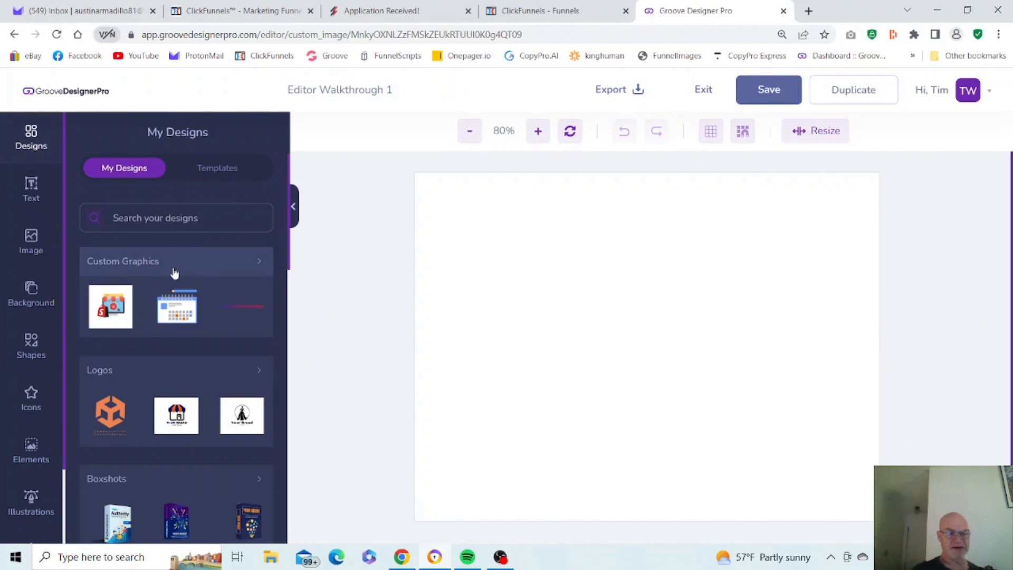
pyautogui.scroll(-1, 290, 256)
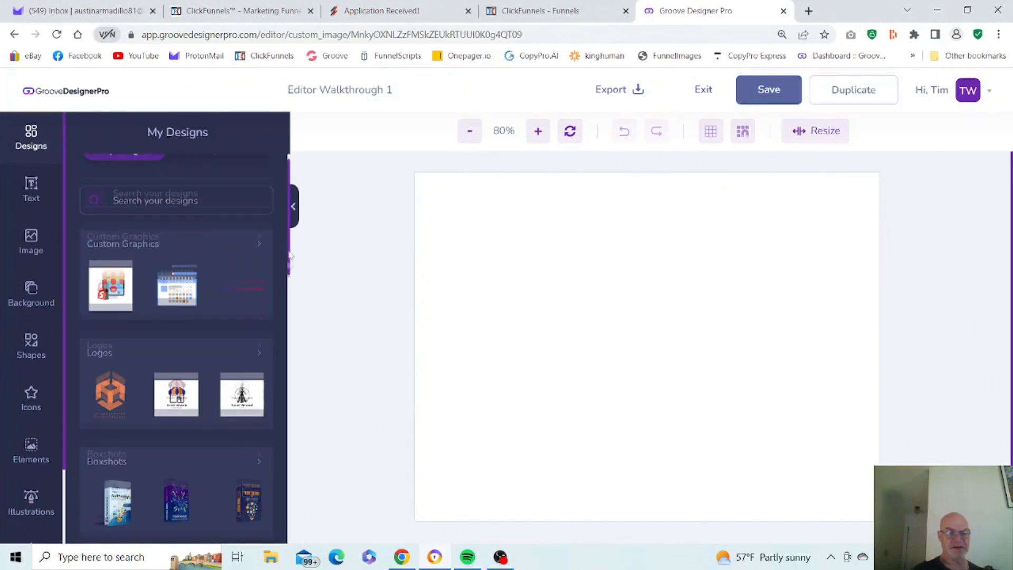
pyautogui.moveTo(290, 256)
pyautogui.mouseDown()
pyautogui.moveTo(303, 540)
pyautogui.moveTo(310, 454)
pyautogui.moveTo(292, 207)
pyautogui.mouseUp()
pyautogui.click(31, 189)
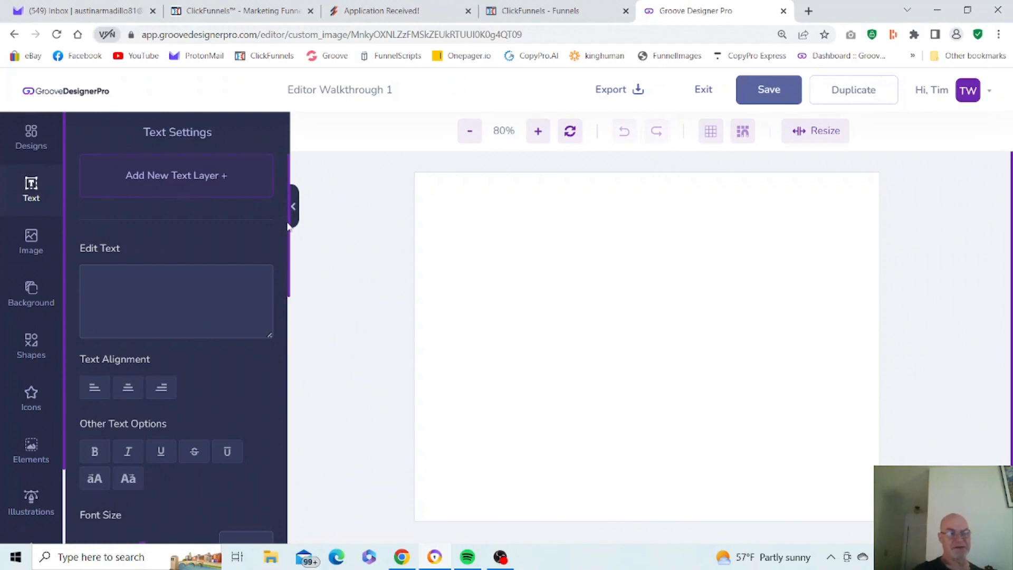
pyautogui.click(27, 251)
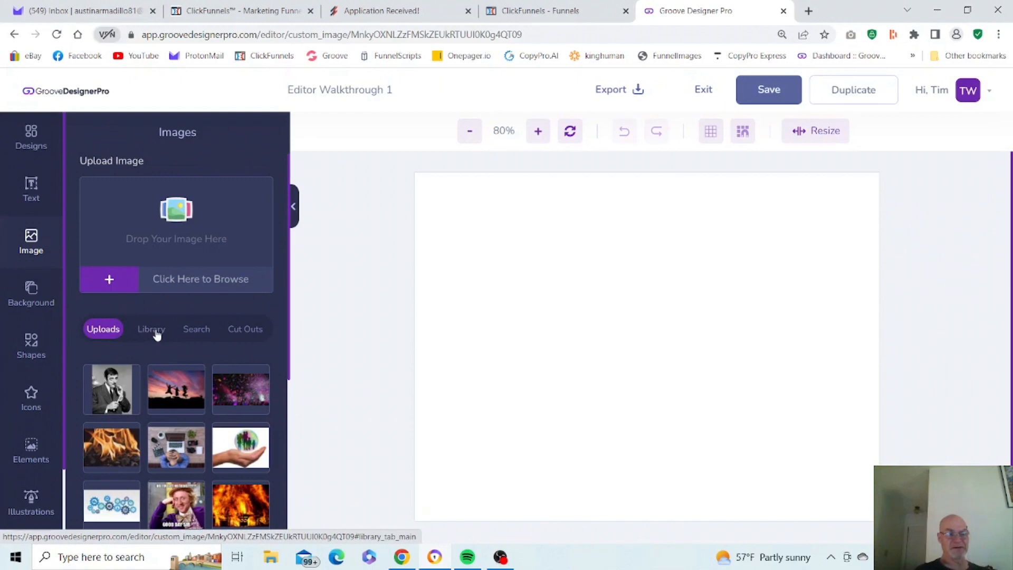
# - Examine the background settings for solid colors, gradients and images without changing the canvas
pyautogui.click(29, 294)
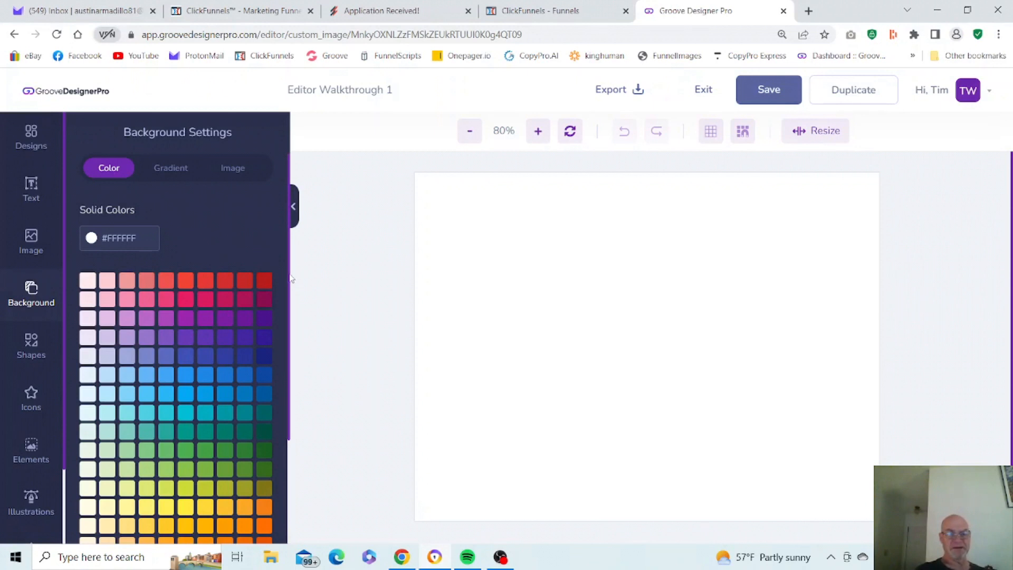
pyautogui.moveTo(291, 278); pyautogui.dragTo(285, 378)
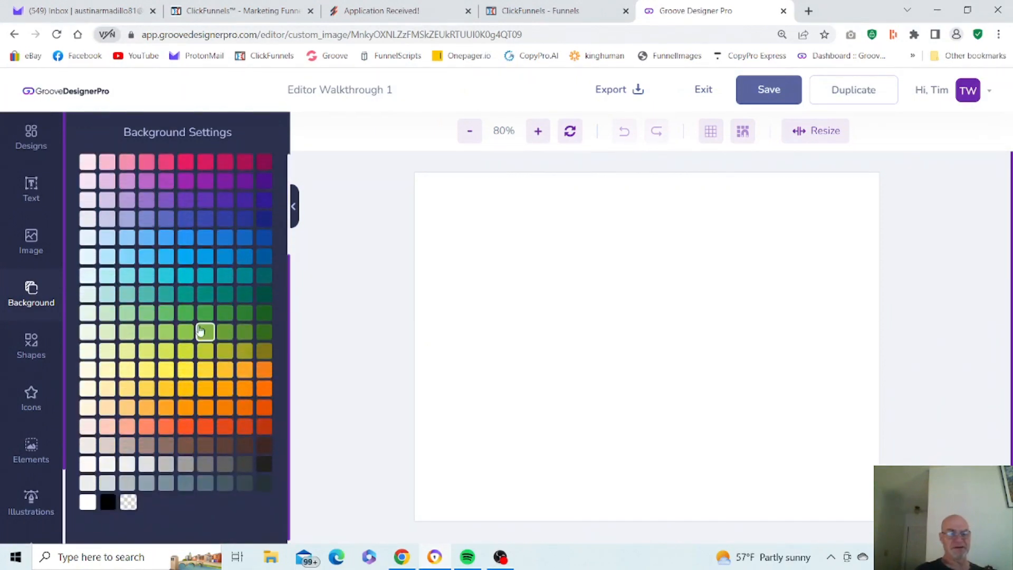
pyautogui.moveTo(289, 265); pyautogui.dragTo(291, 160)
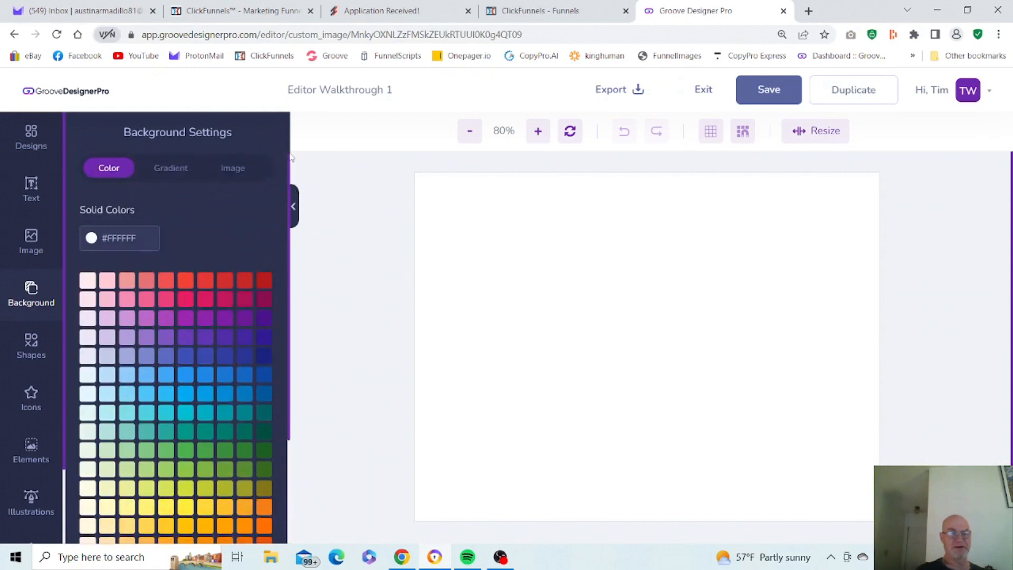
pyautogui.click(124, 238)
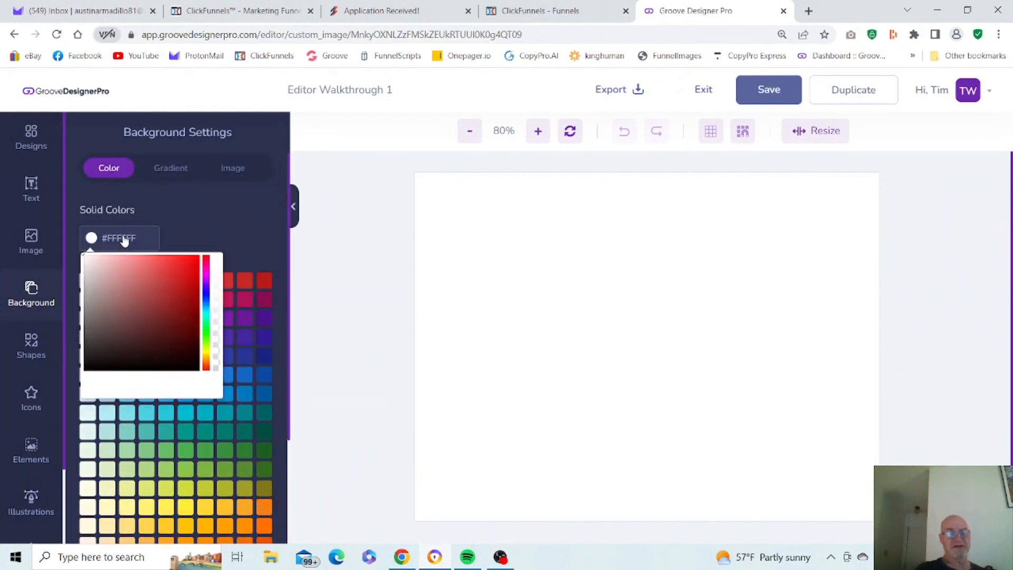
pyautogui.click(202, 220)
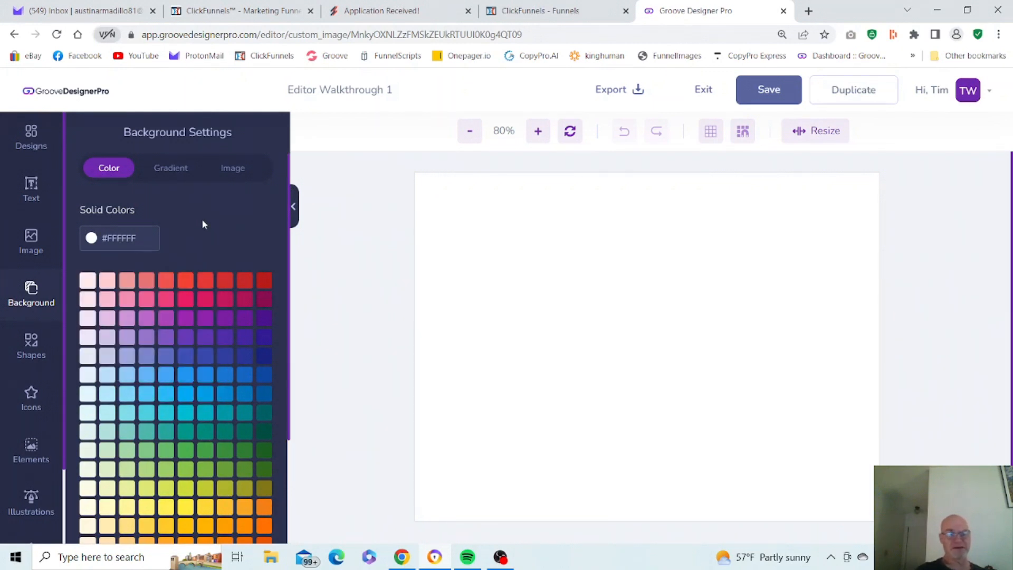
pyautogui.click(174, 168)
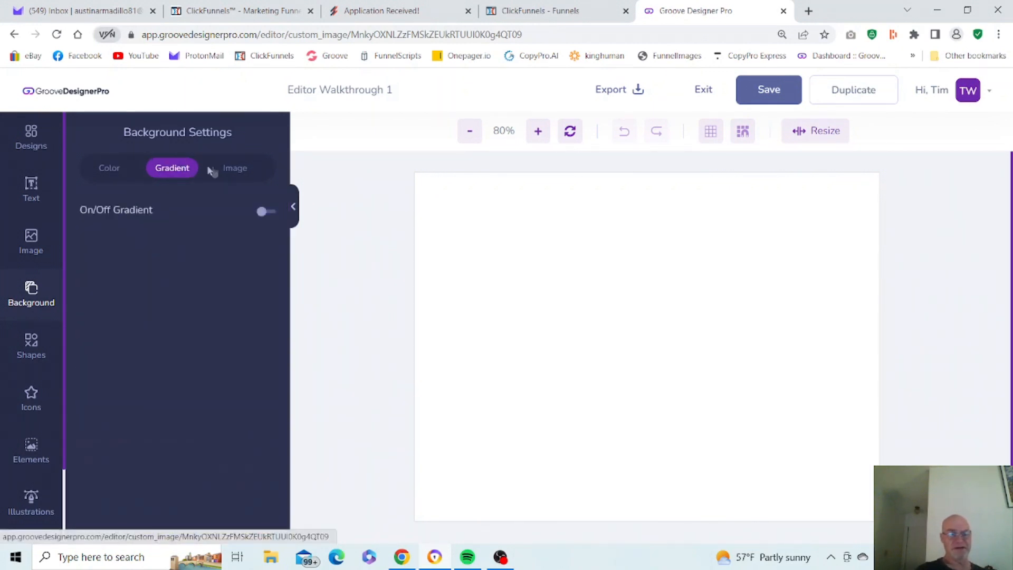
pyautogui.click(231, 169)
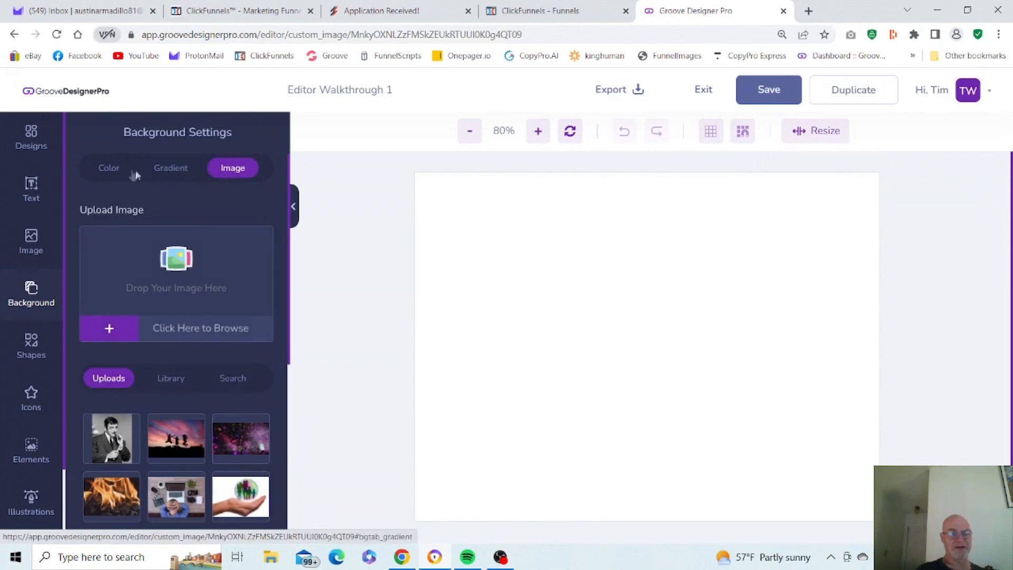
pyautogui.click(110, 168)
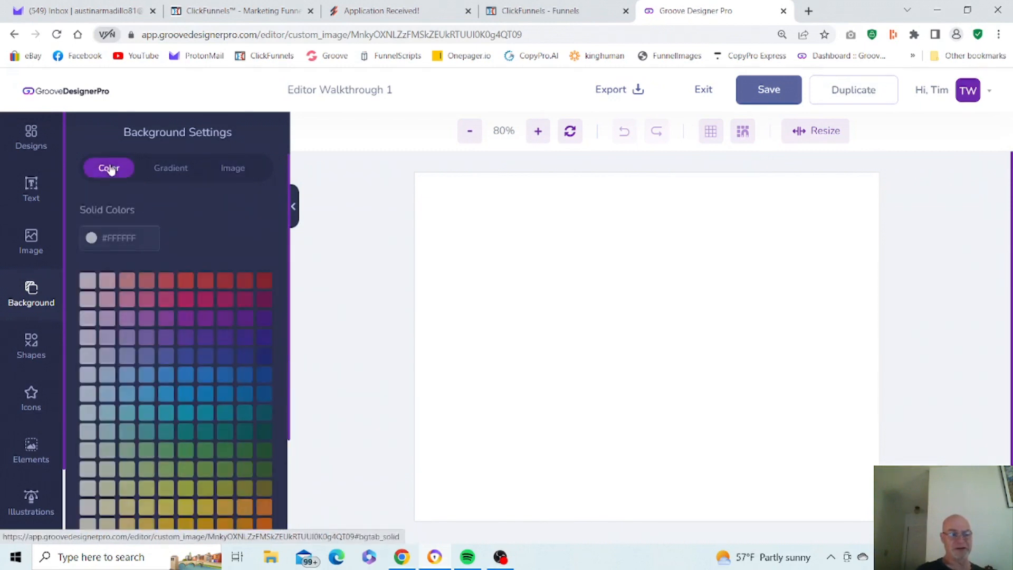
# - Look through the categories of the shapes and icons libraries
pyautogui.click(33, 352)
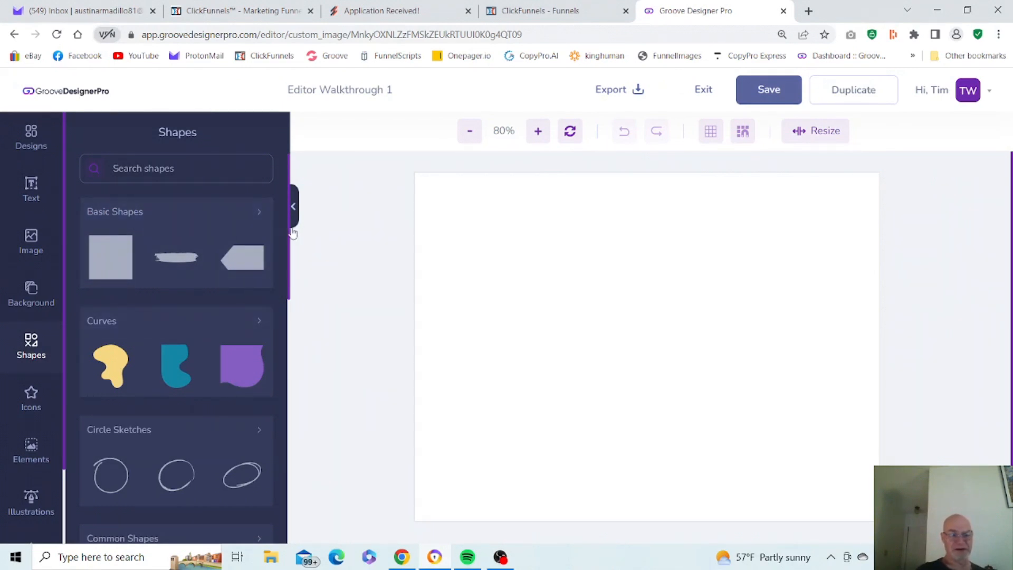
pyautogui.moveTo(291, 233)
pyautogui.mouseDown()
pyautogui.moveTo(296, 489)
pyautogui.moveTo(273, 168)
pyautogui.mouseUp()
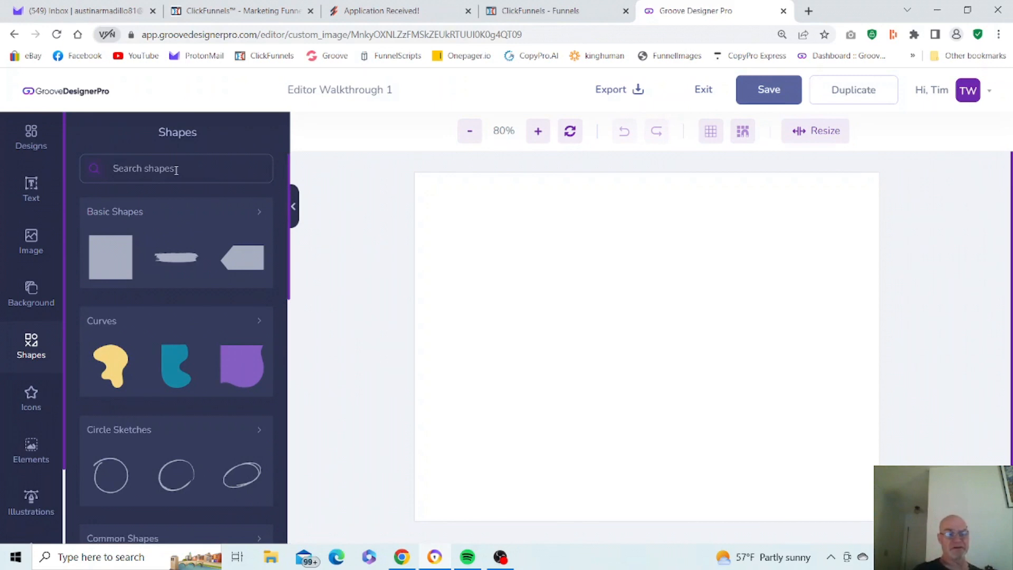
pyautogui.click(31, 396)
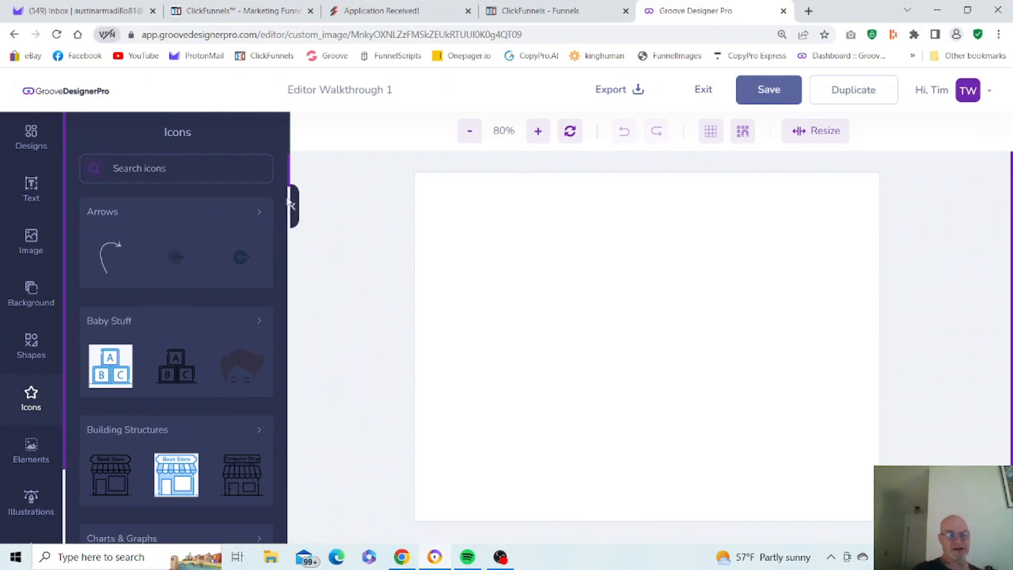
pyautogui.moveTo(285, 214); pyautogui.dragTo(279, 293)
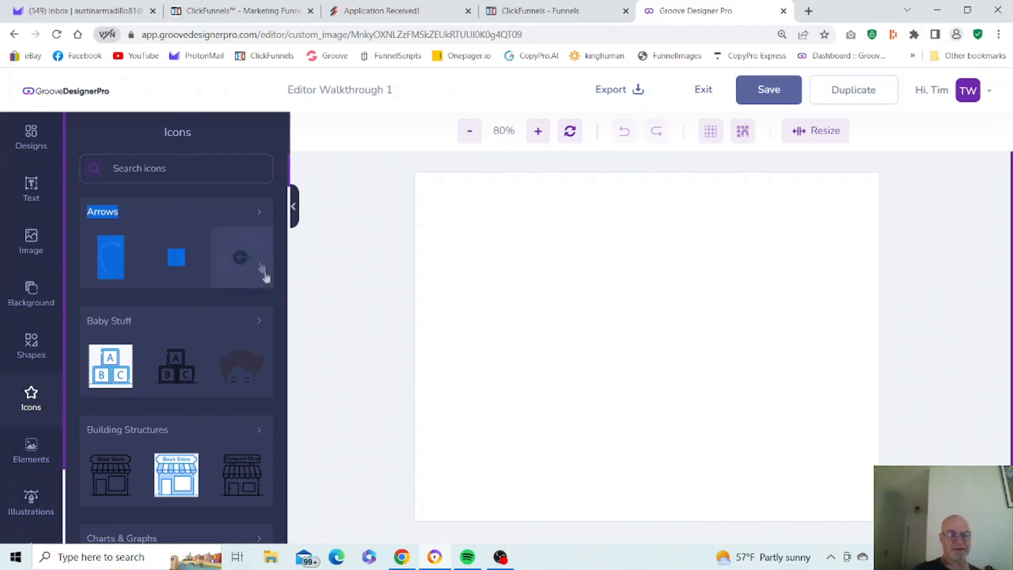
pyautogui.click(251, 147)
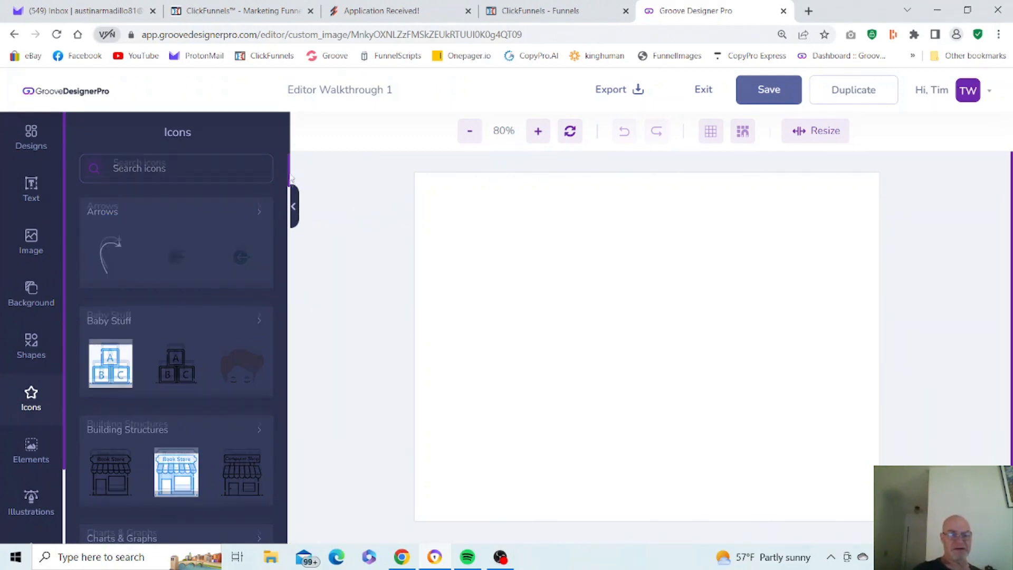
pyautogui.moveTo(290, 177); pyautogui.dragTo(286, 140)
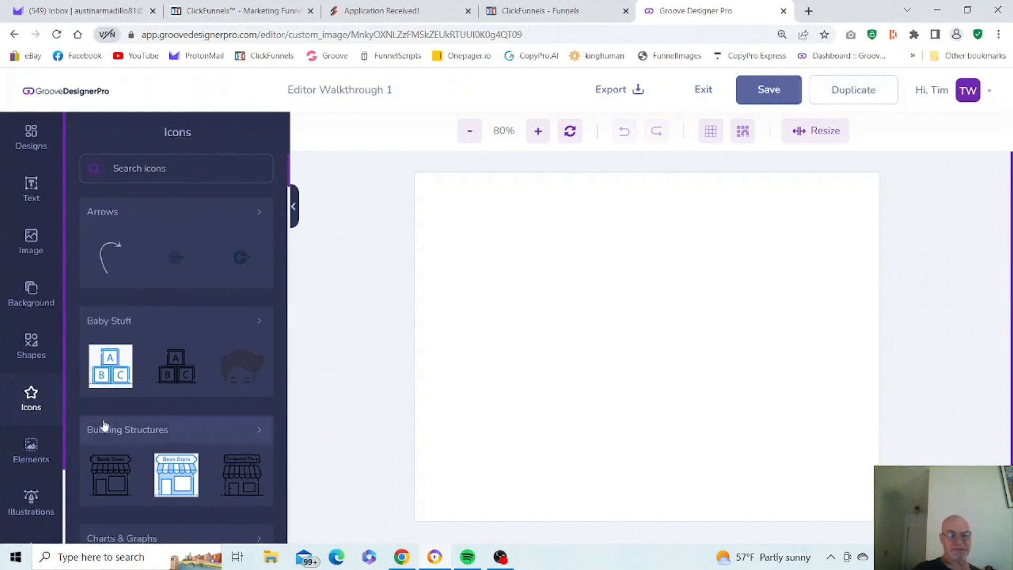
# - Look through the categories of the elements and illustrations libraries
pyautogui.click(32, 448)
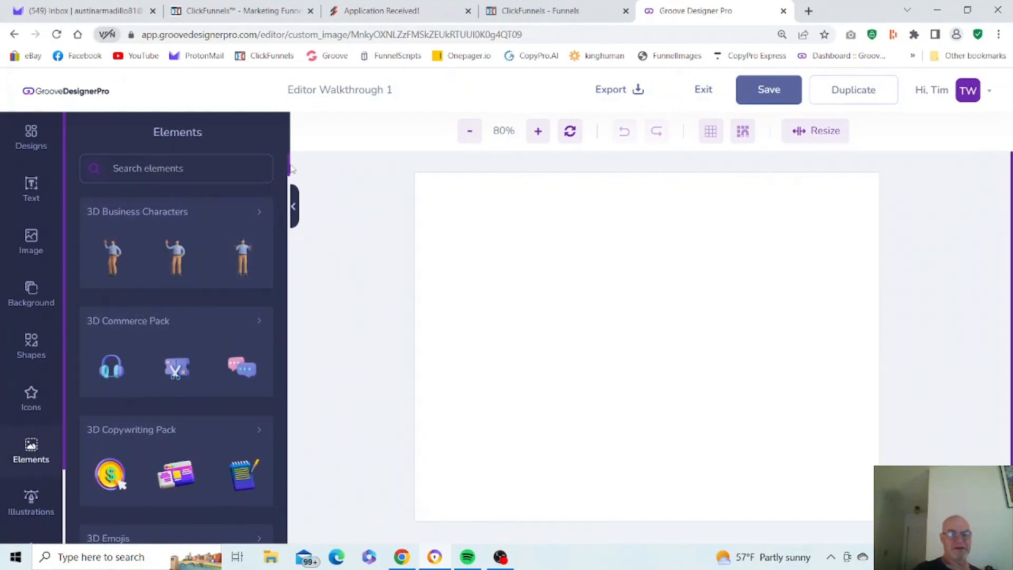
pyautogui.moveTo(289, 169)
pyautogui.mouseDown()
pyautogui.moveTo(285, 238)
pyautogui.moveTo(263, 315)
pyautogui.moveTo(279, 157)
pyautogui.mouseUp()
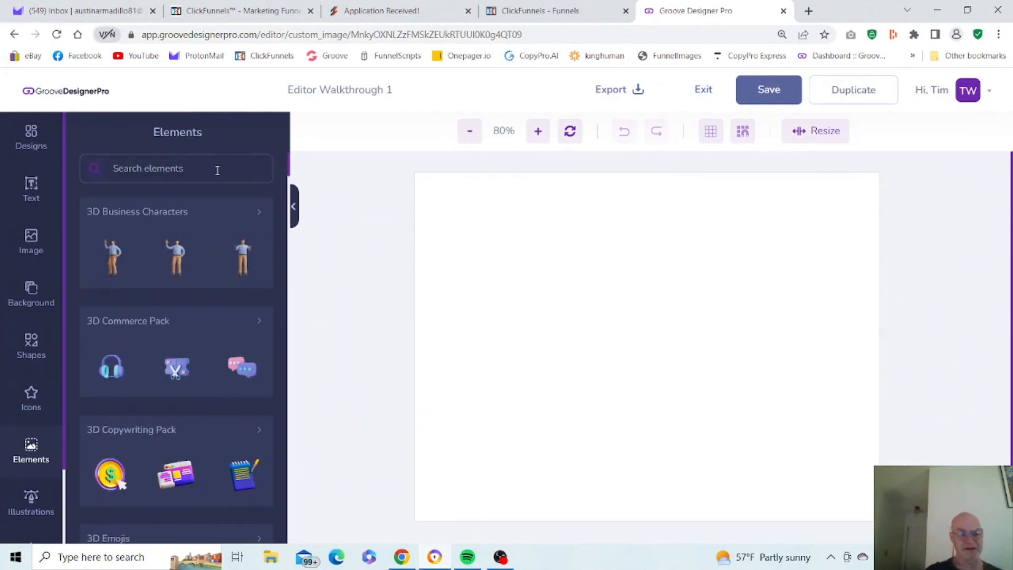
pyautogui.click(30, 503)
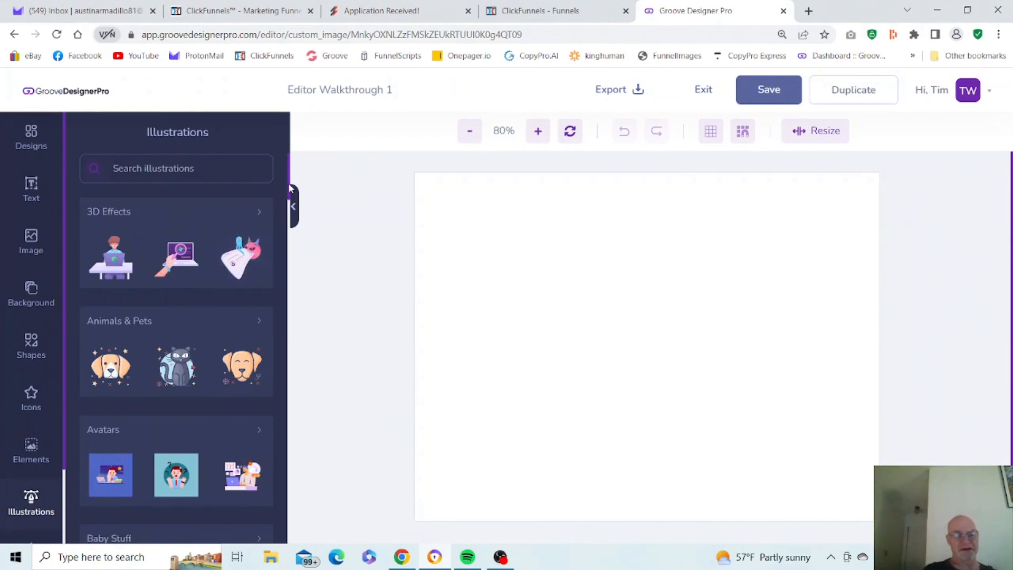
pyautogui.moveTo(291, 187)
pyautogui.mouseDown()
pyautogui.moveTo(284, 303)
pyautogui.moveTo(295, 159)
pyautogui.mouseUp()
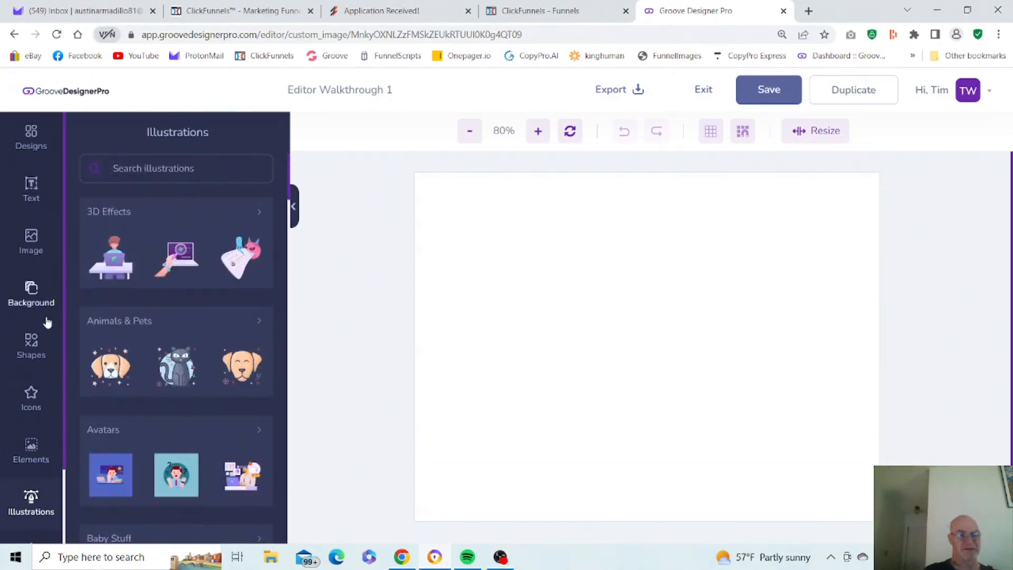
# - Add a new text layer to the blank canvas
pyautogui.moveTo(62, 321); pyautogui.dragTo(69, 433)
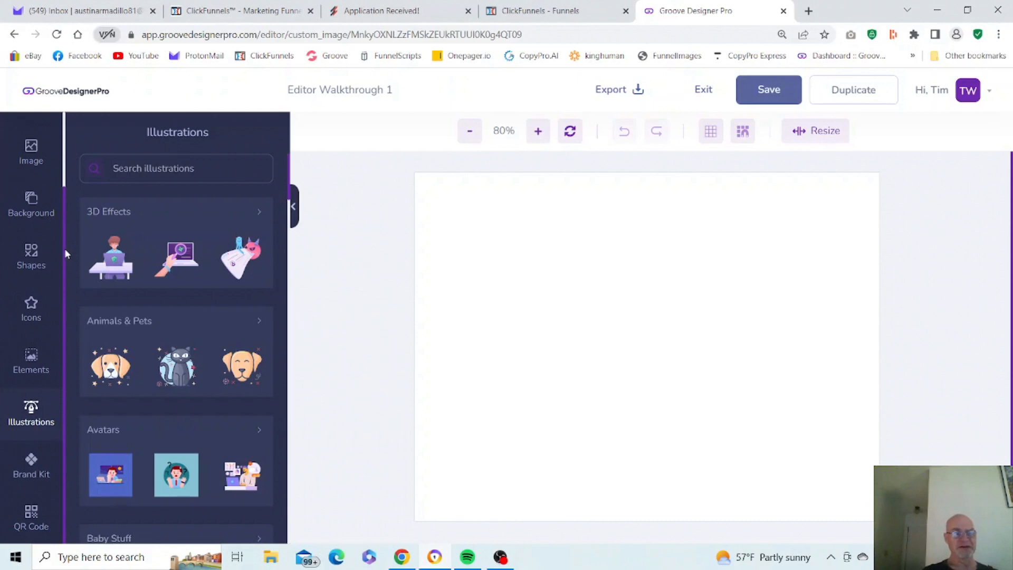
pyautogui.moveTo(65, 248); pyautogui.dragTo(65, 121)
pyautogui.click(85, 126)
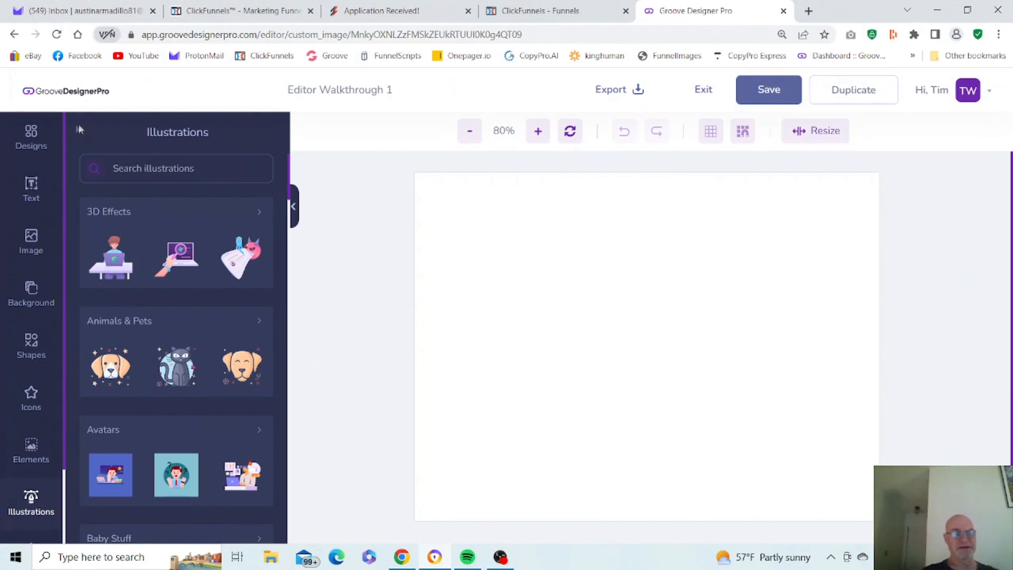
pyautogui.click(33, 183)
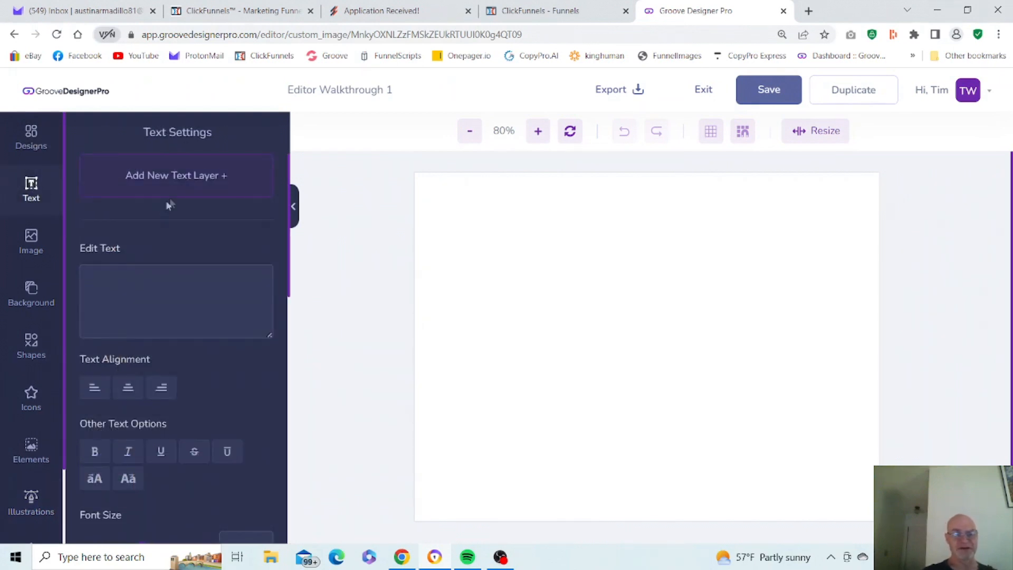
pyautogui.click(187, 181)
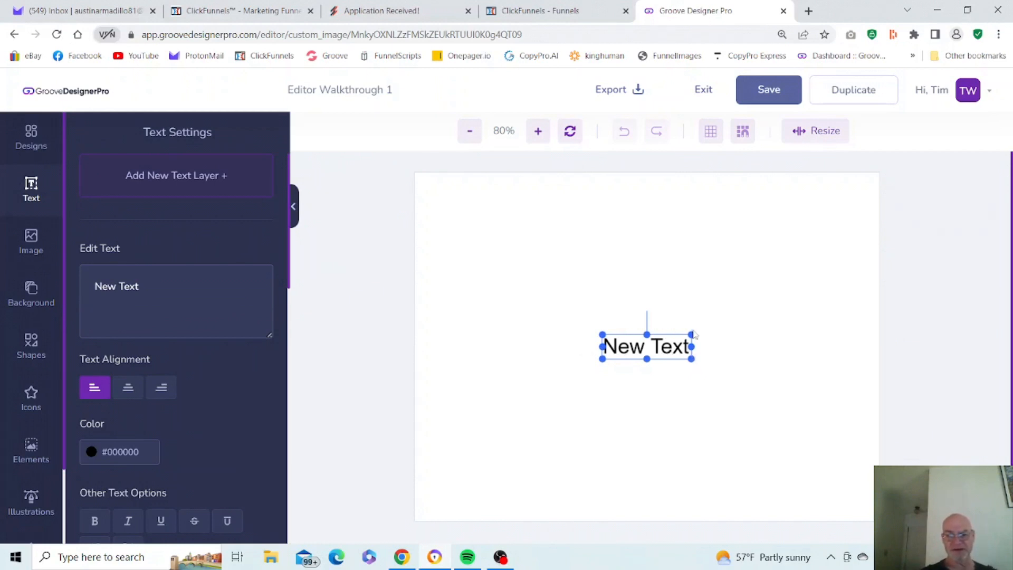
# - Replace the new layer's placeholder text with "THIS IS A TEST!"
pyautogui.click(196, 284)
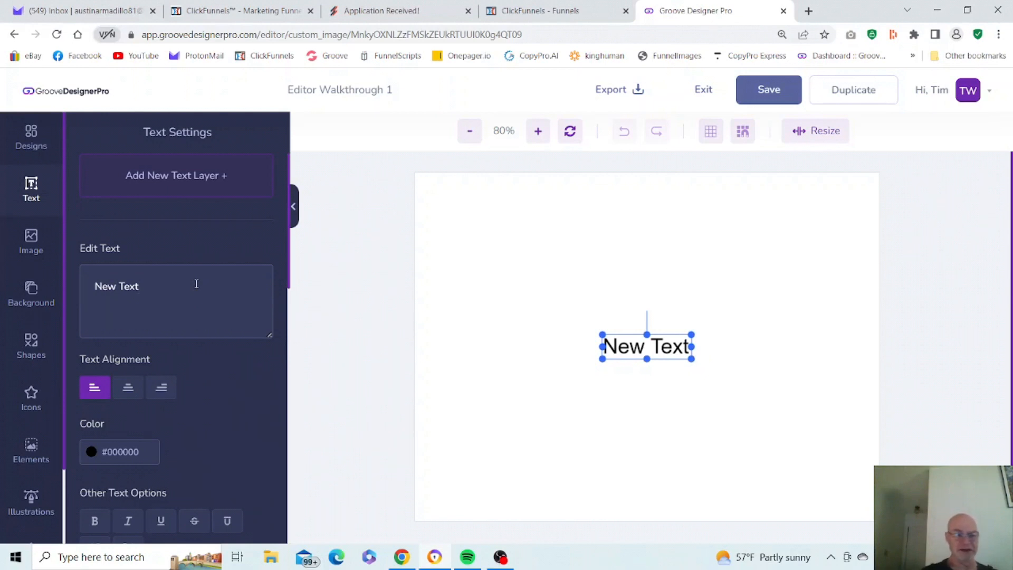
pyautogui.press('BackSpace')
pyautogui.press('BackSpace')
pyautogui.press('BackSpace')
pyautogui.press('BackSpace')
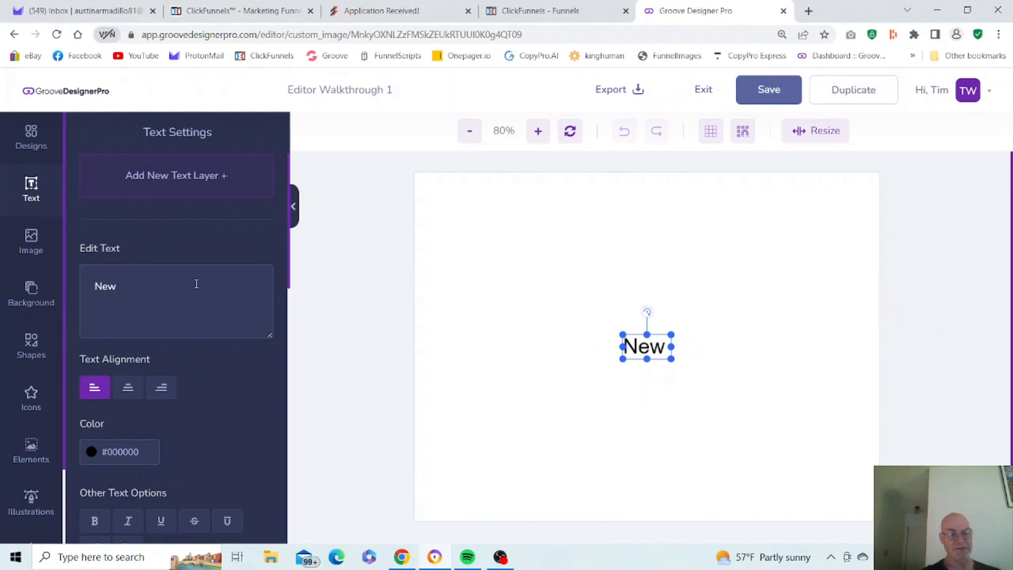
pyautogui.press('BackSpace')
pyautogui.press('BackSpace')
pyautogui.press('BackSpace')
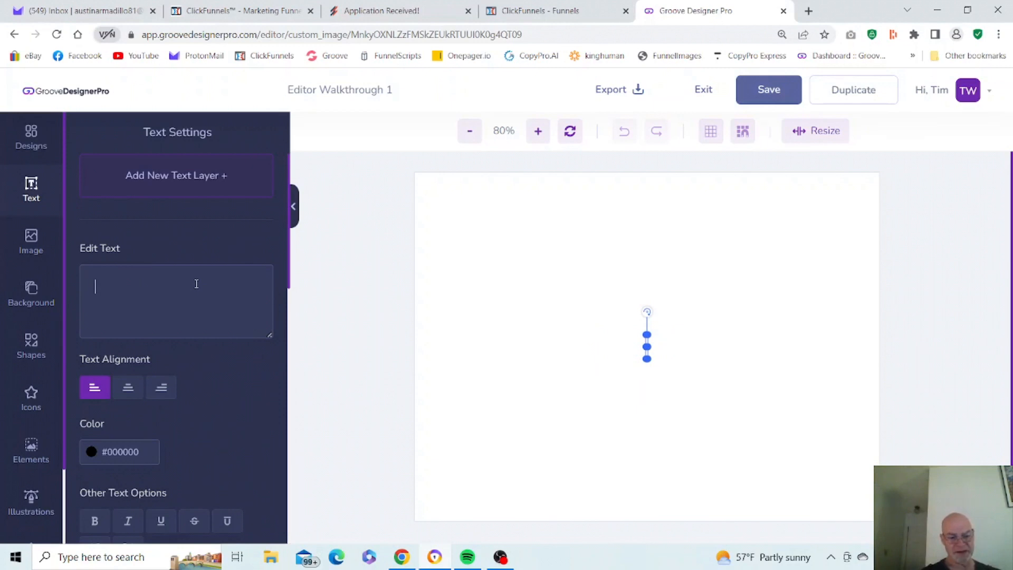
pyautogui.write('T')
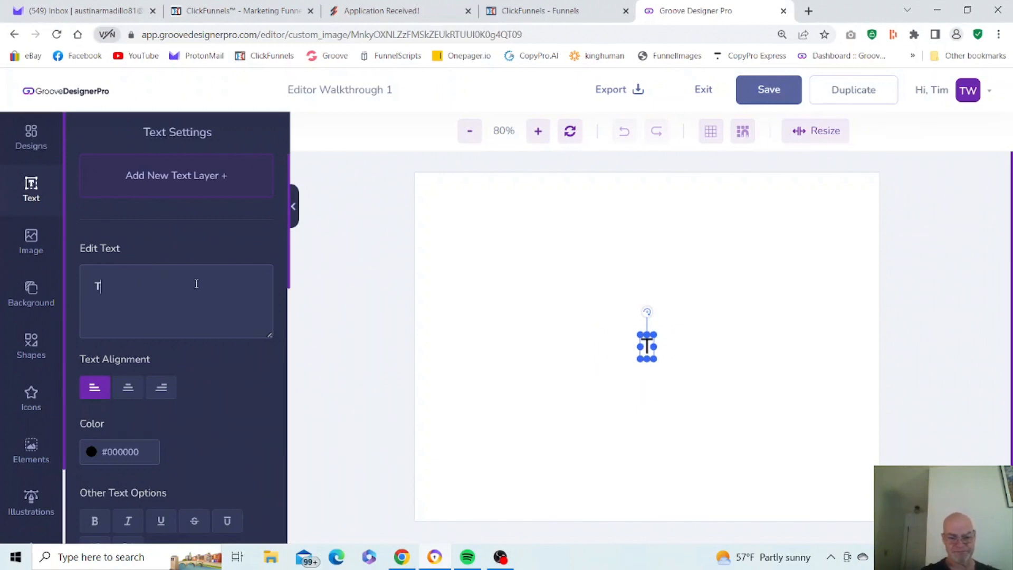
pyautogui.press('BackSpace')
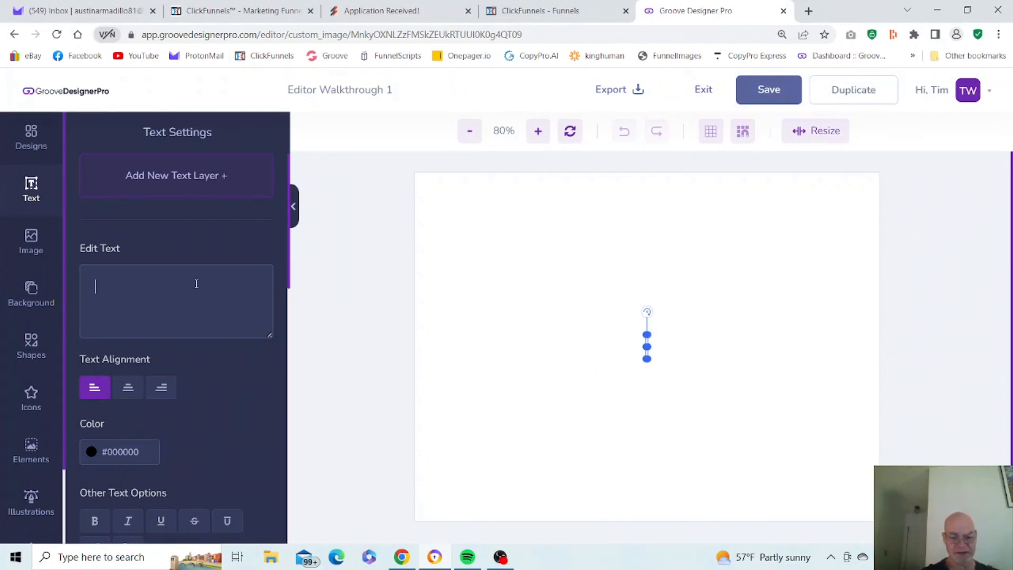
pyautogui.write('THIS')
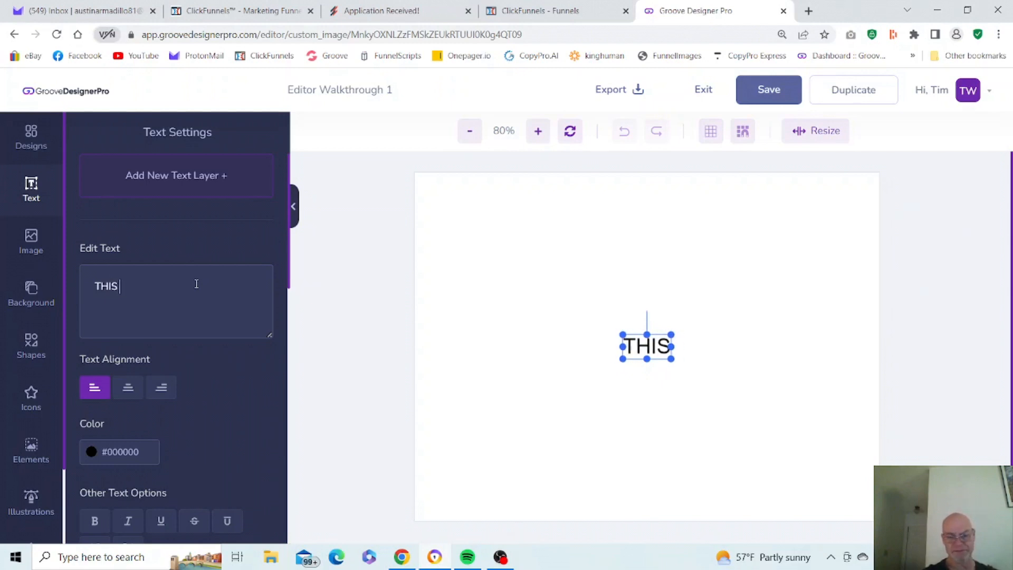
pyautogui.write(' IS A T')
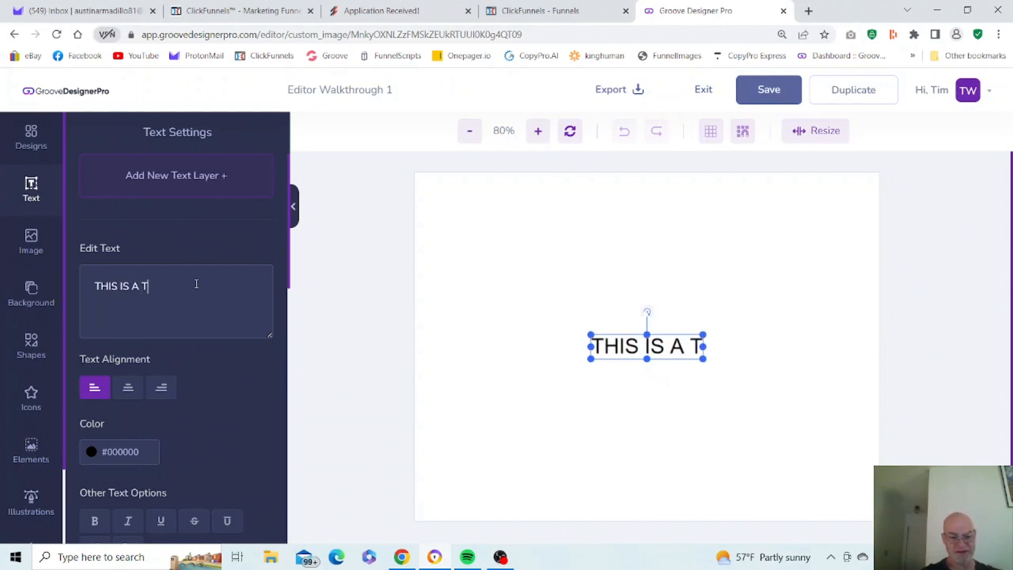
pyautogui.write('EEST')
pyautogui.press('BackSpace')
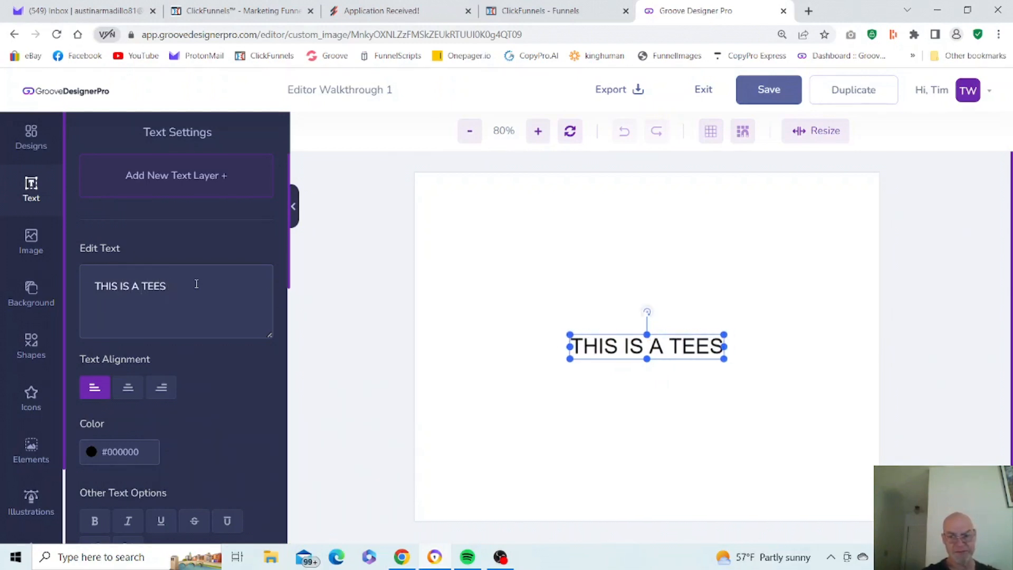
pyautogui.press('BackSpace')
pyautogui.press('BackSpace')
pyautogui.write('ST')
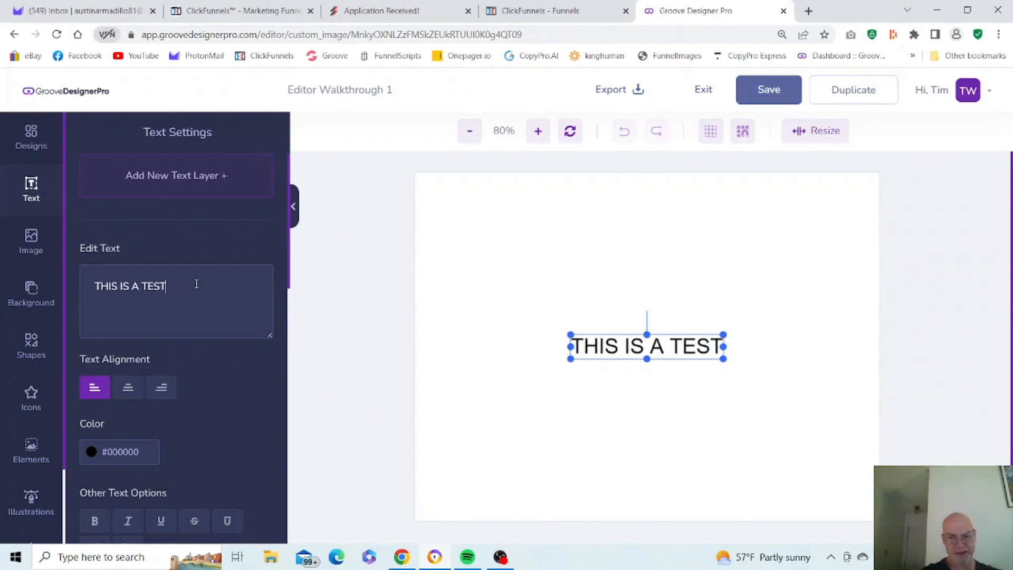
pyautogui.write('!')
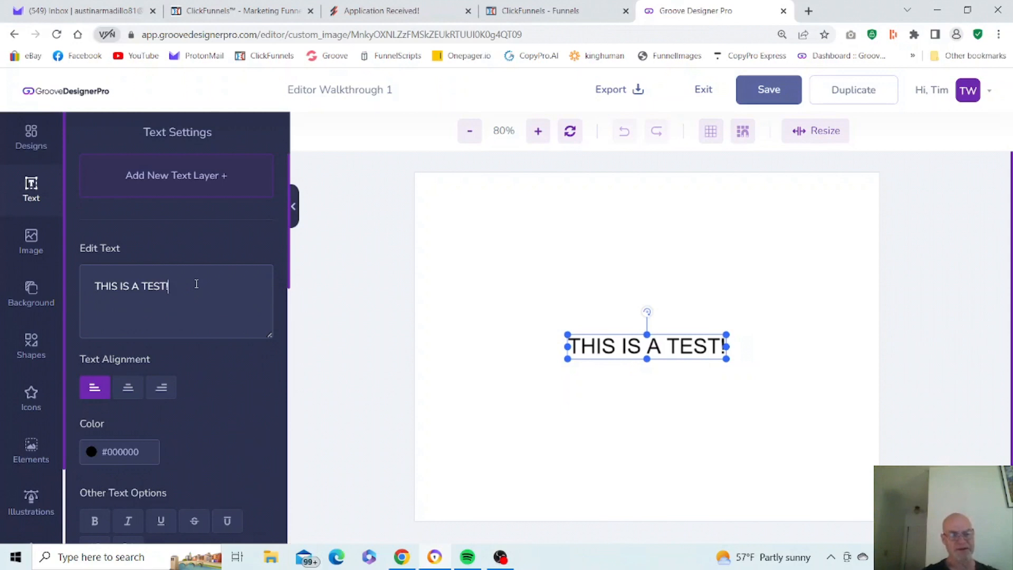
# - Set the text layer's alignment to center after trying right alignment
pyautogui.click(128, 393)
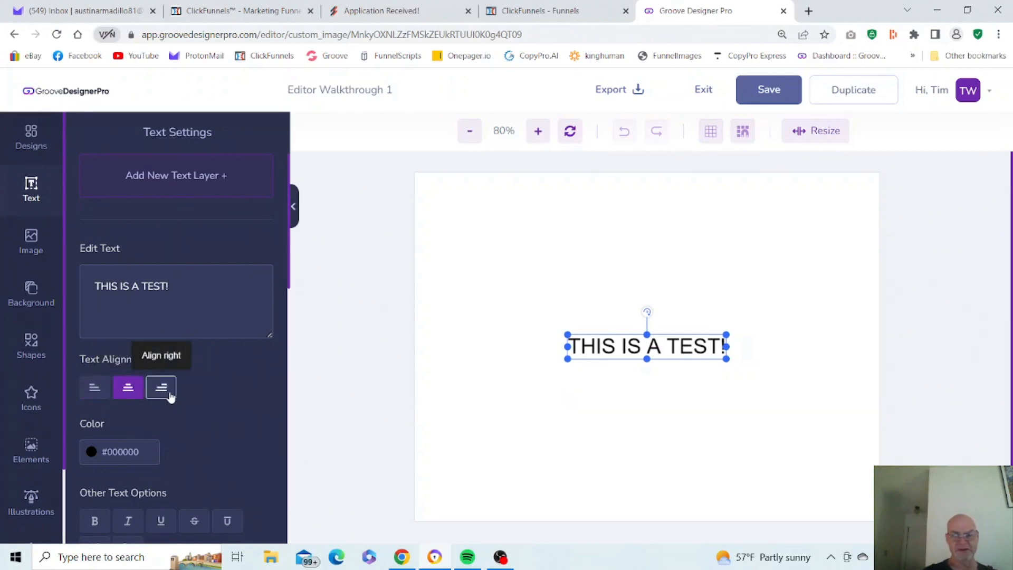
pyautogui.click(167, 394)
pyautogui.click(136, 394)
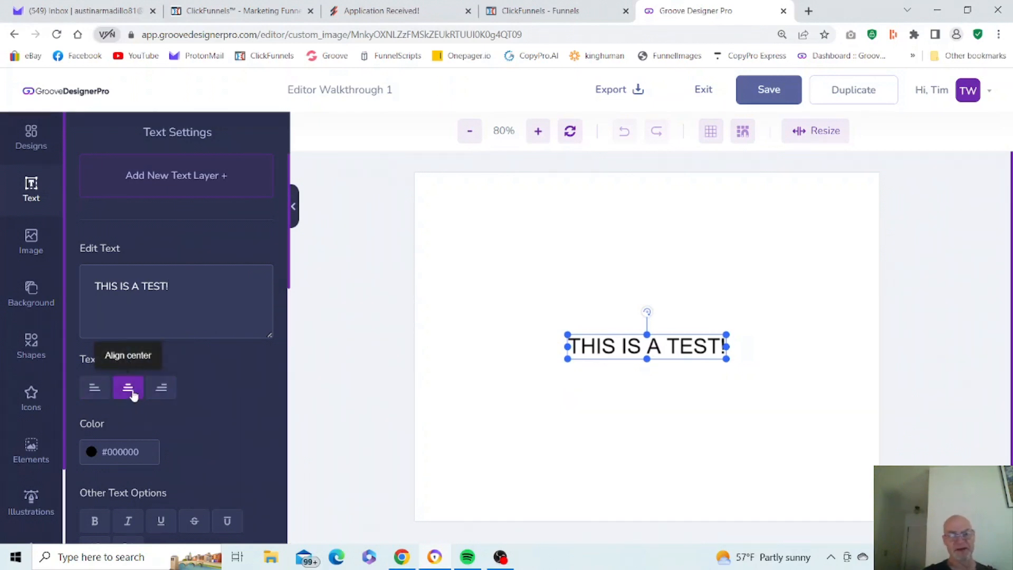
# - Add a second line reading "Testing..." to the text layer
pyautogui.click(186, 289)
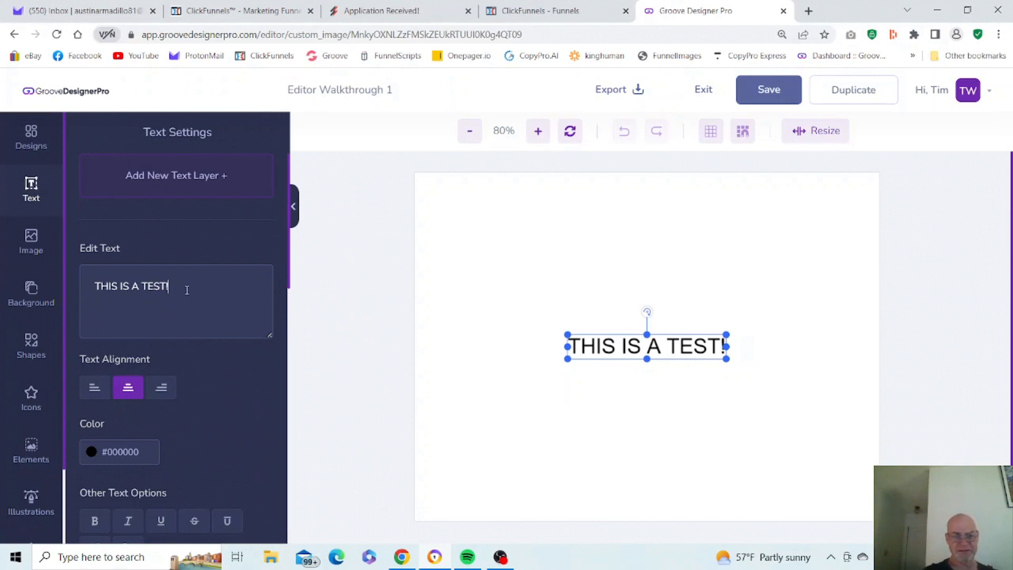
pyautogui.press('Return')
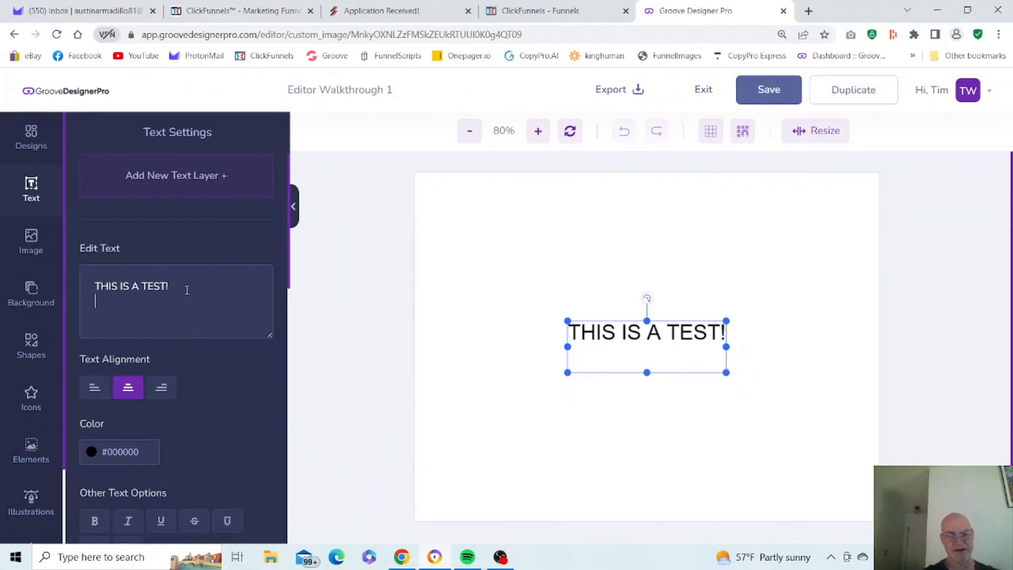
pyautogui.write('T')
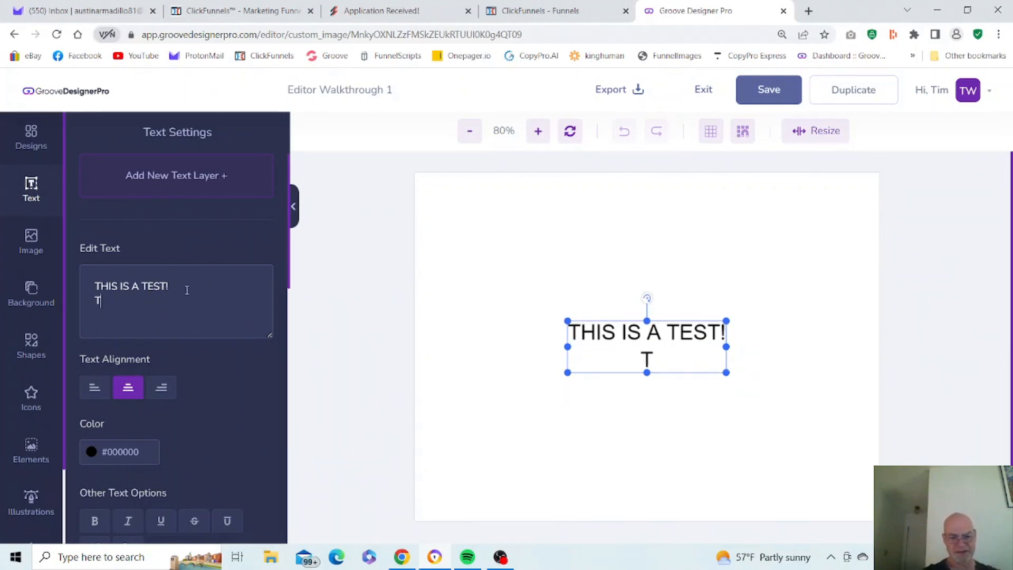
pyautogui.write('esting')
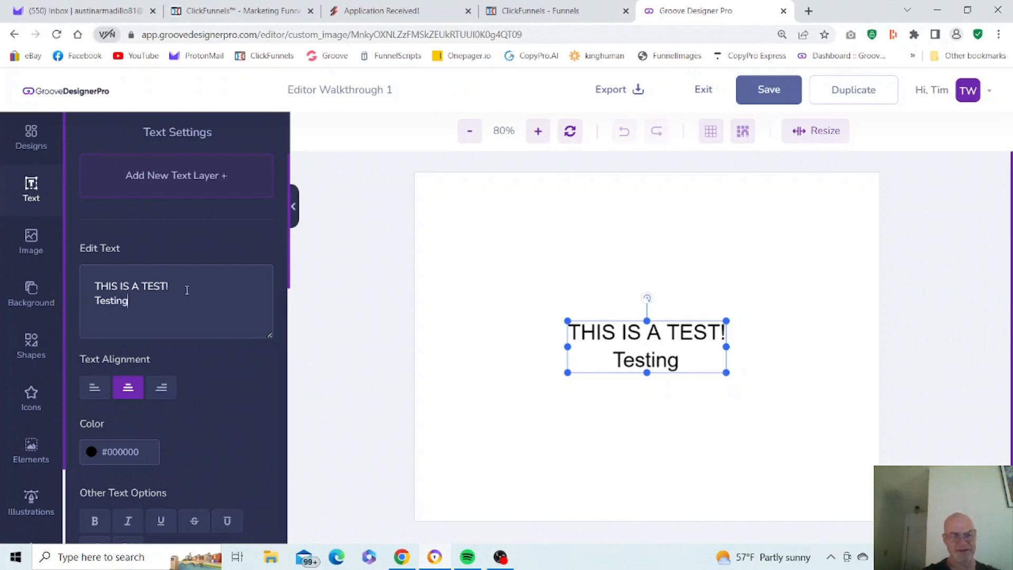
pyautogui.write('...')
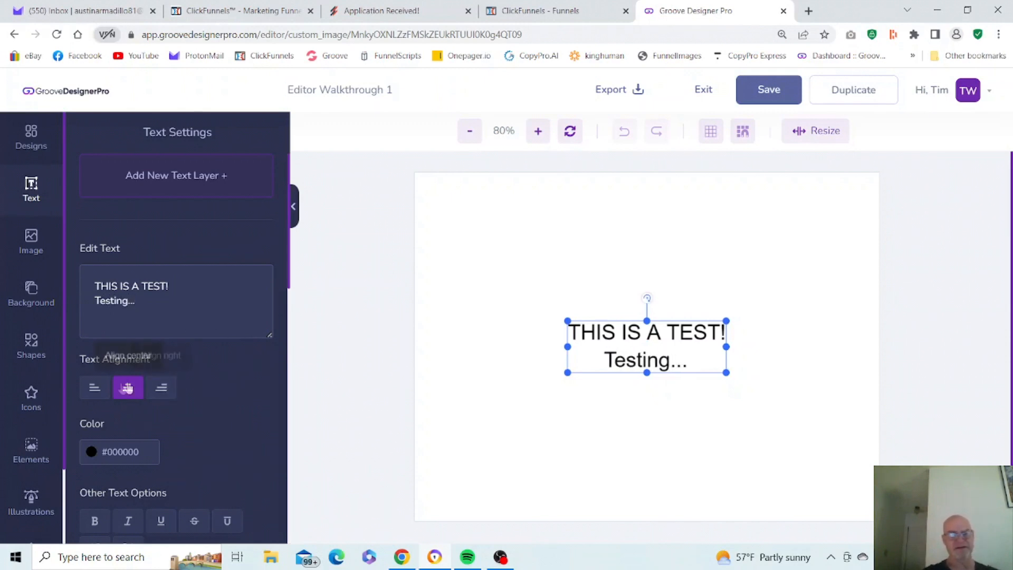
# - Try left and right alignment on the two-line text, and return it to center
pyautogui.click(95, 388)
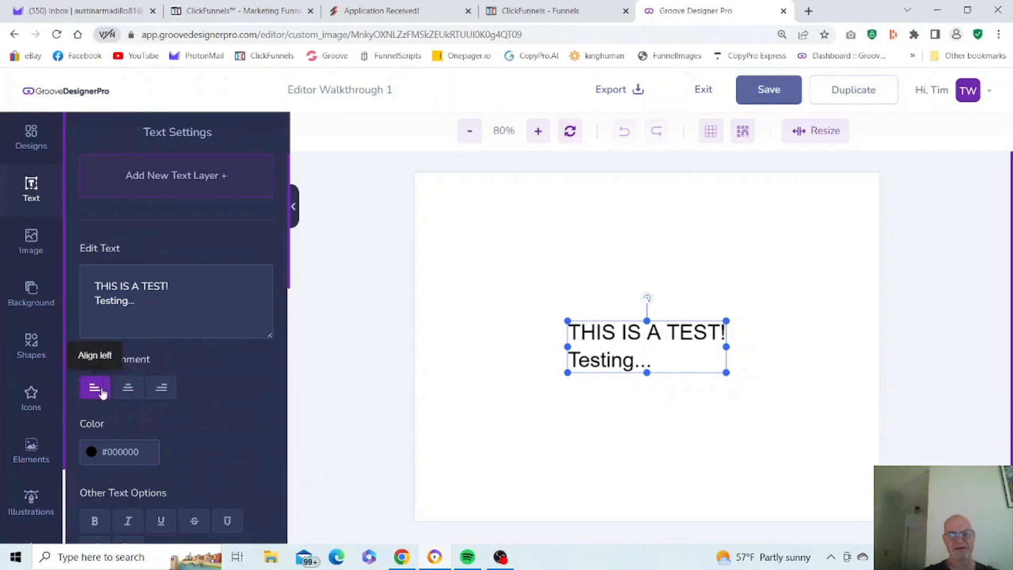
pyautogui.click(171, 390)
pyautogui.click(128, 389)
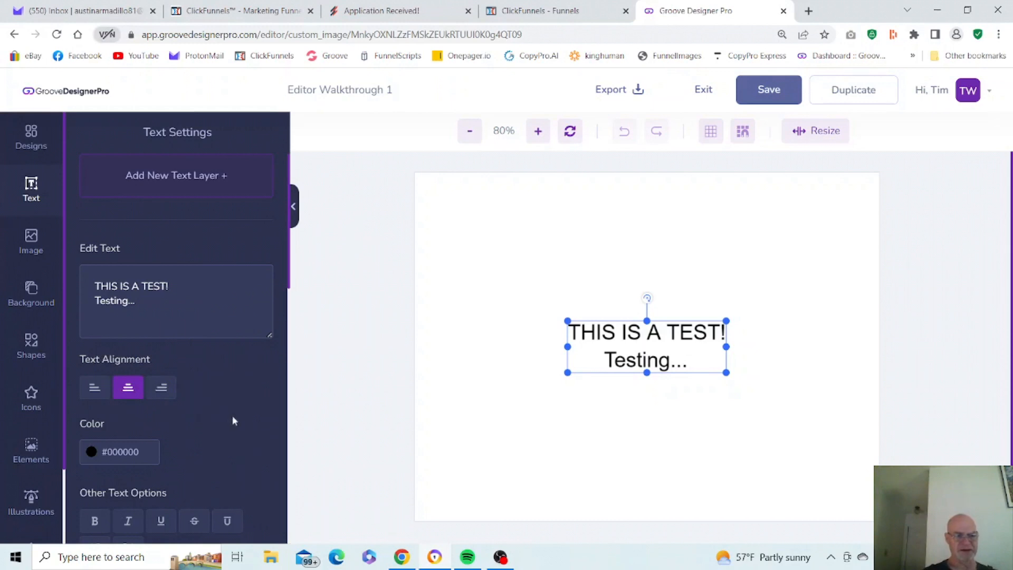
# - Change the text color to red, #EA0101
pyautogui.click(150, 451)
pyautogui.moveTo(155, 479)
pyautogui.mouseDown()
pyautogui.moveTo(167, 490)
pyautogui.moveTo(199, 478)
pyautogui.mouseUp()
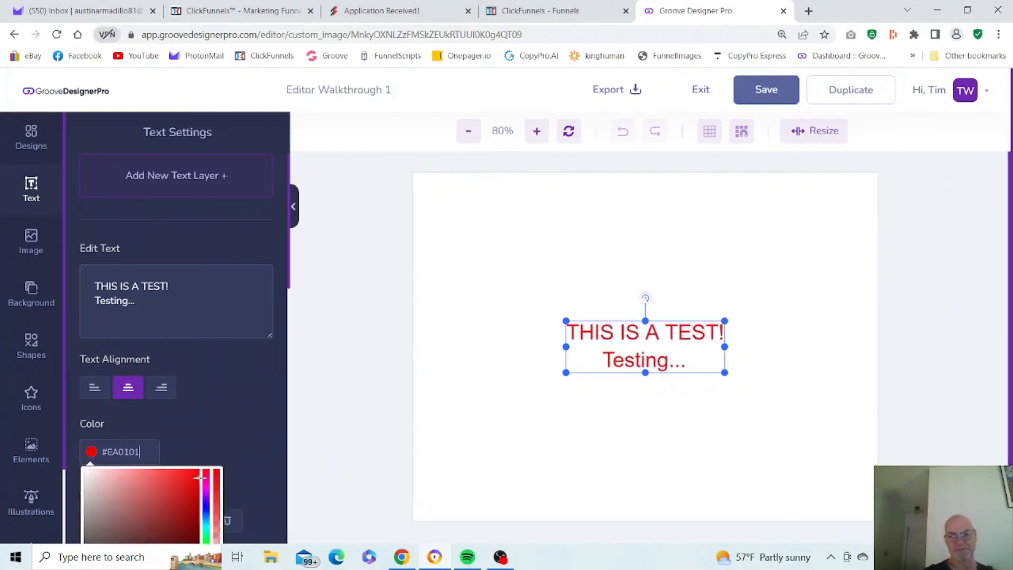
pyautogui.click(234, 374)
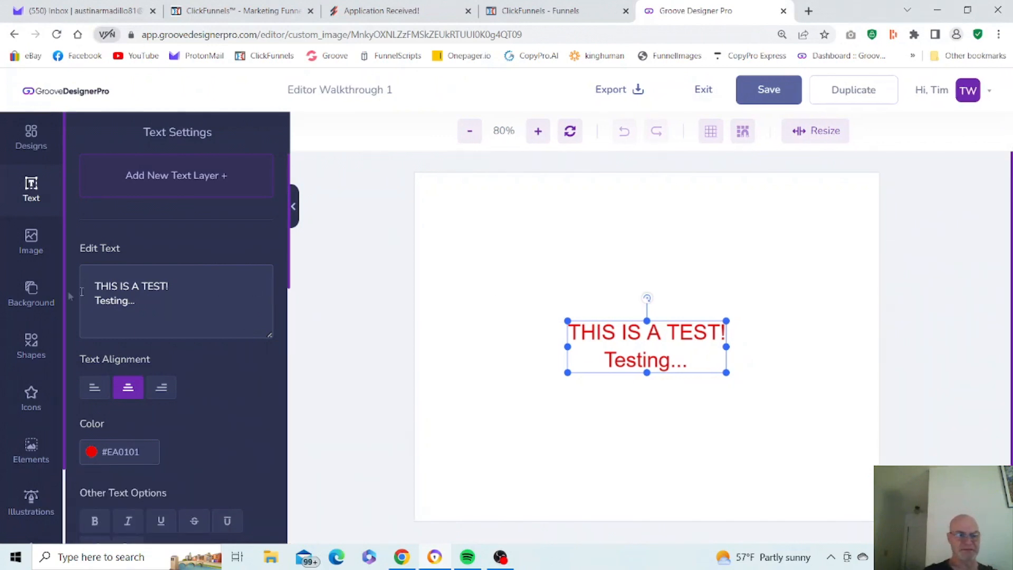
# - Set the canvas background to solid black, #000000
pyautogui.click(32, 291)
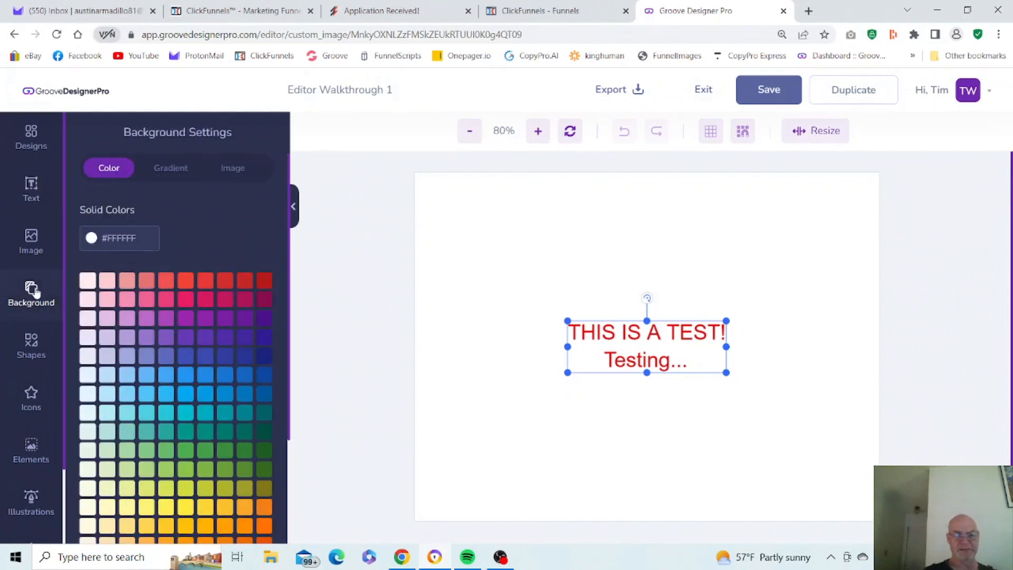
pyautogui.click(134, 238)
pyautogui.moveTo(112, 275); pyautogui.dragTo(86, 368)
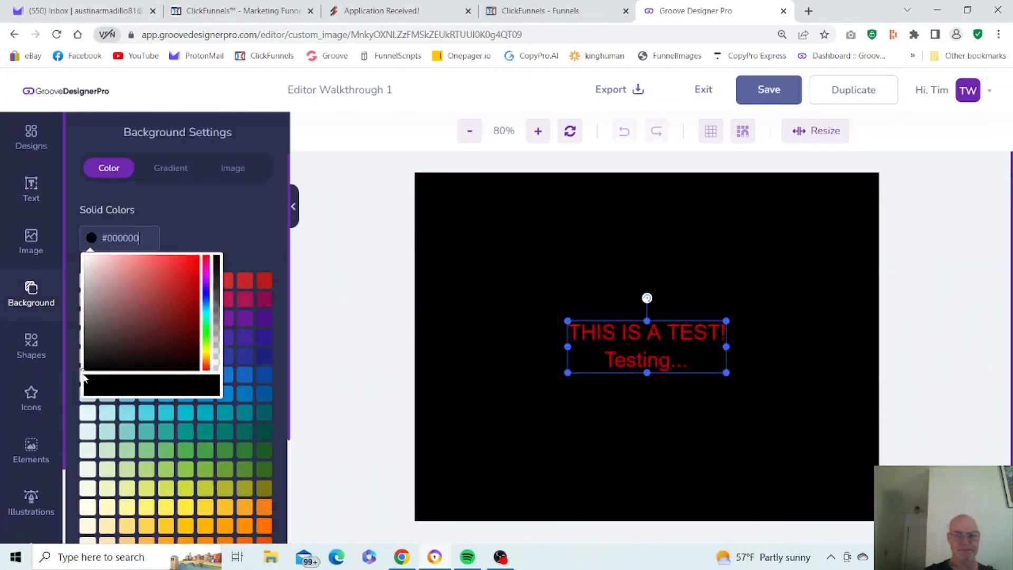
pyautogui.click(251, 207)
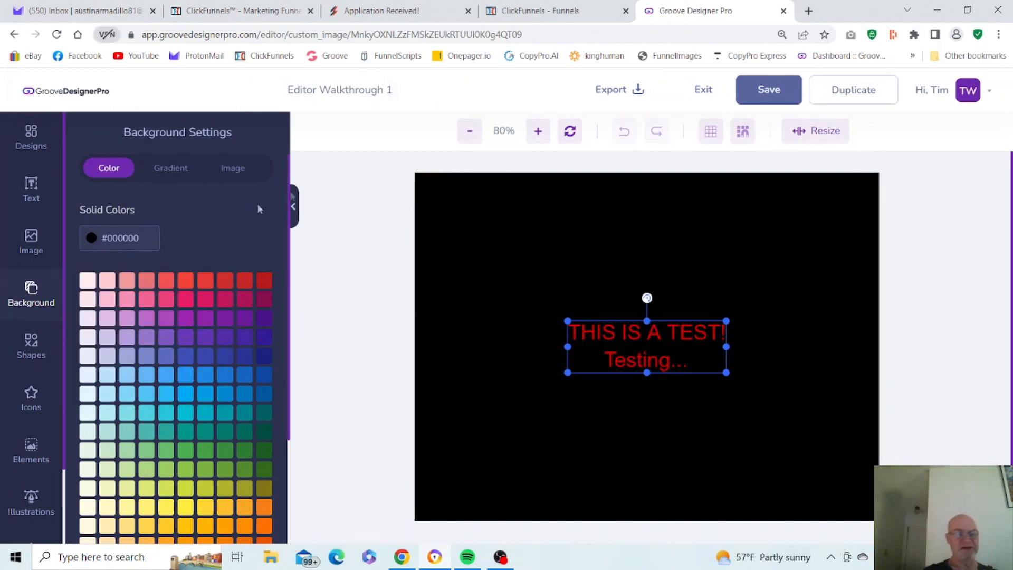
# - Make the two-line text bold
pyautogui.click(32, 188)
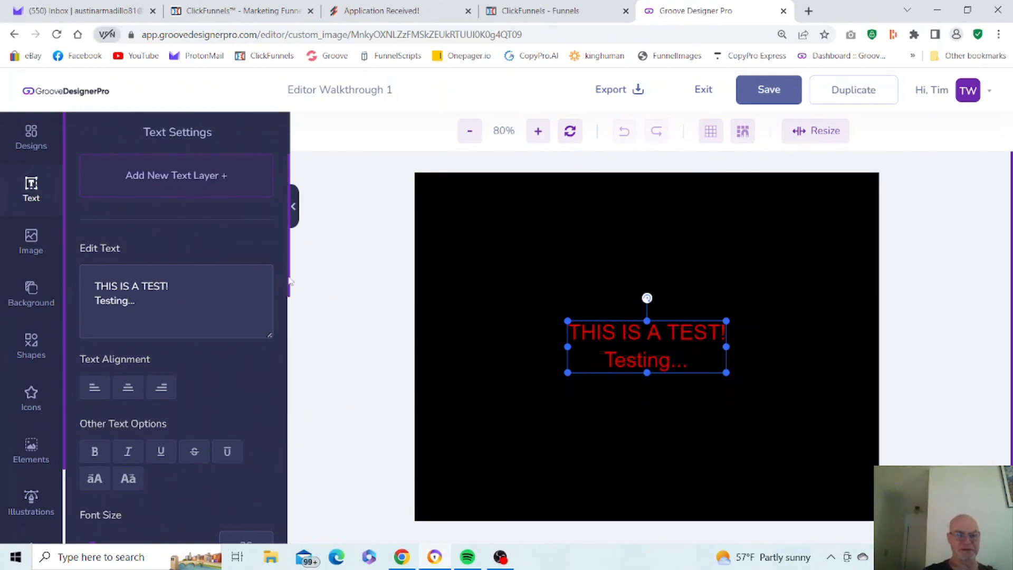
pyautogui.moveTo(291, 281); pyautogui.dragTo(278, 358)
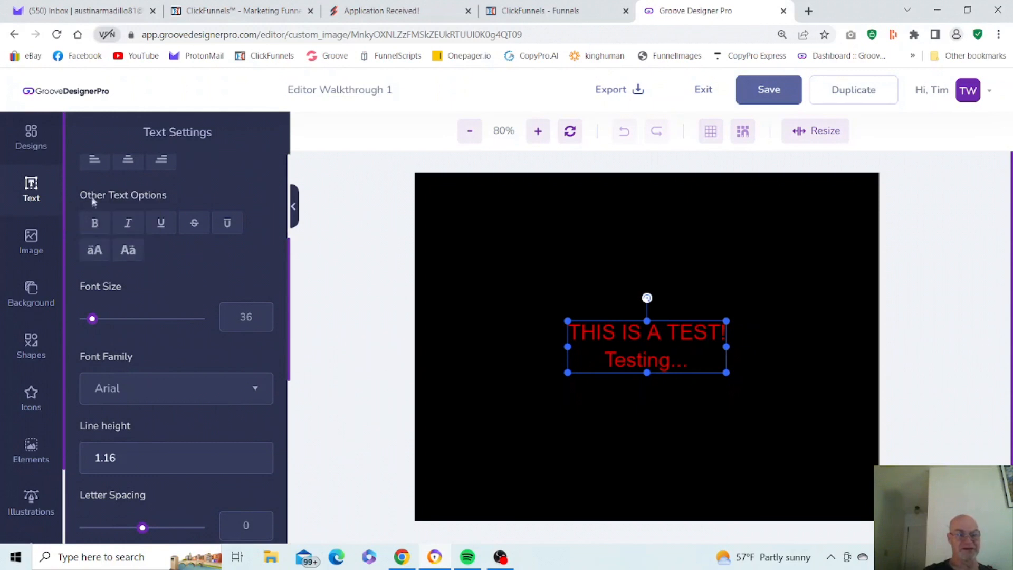
pyautogui.click(94, 226)
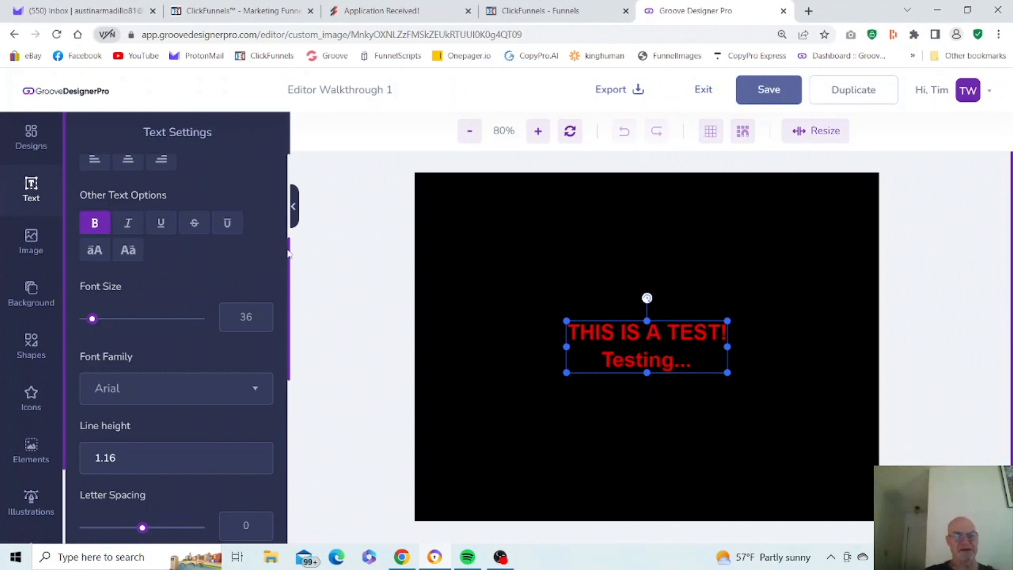
# - Change the text's font family to Archivo Black
pyautogui.moveTo(289, 253); pyautogui.dragTo(289, 321)
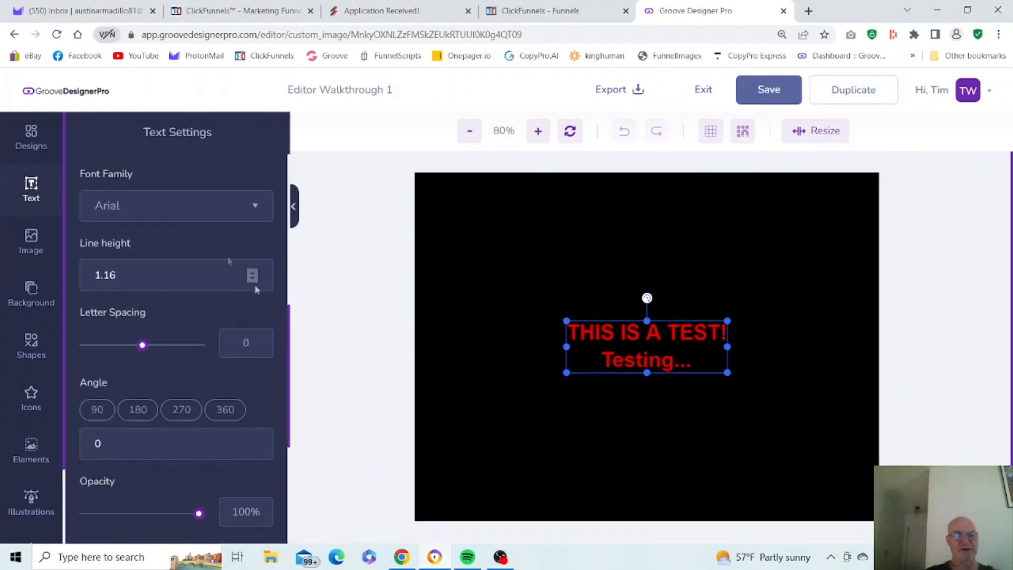
pyautogui.click(159, 212)
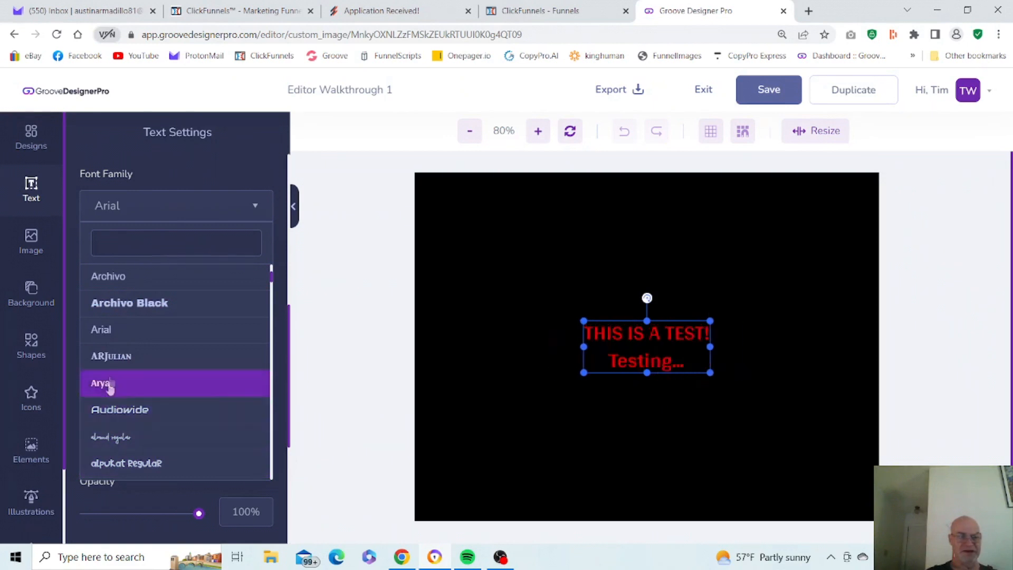
pyautogui.click(121, 313)
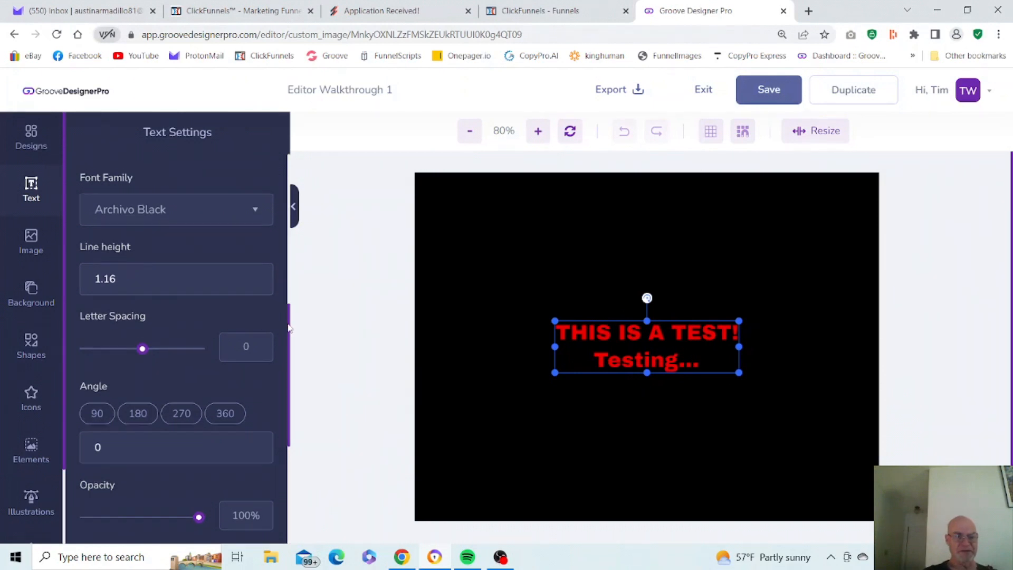
pyautogui.moveTo(289, 329); pyautogui.dragTo(289, 296)
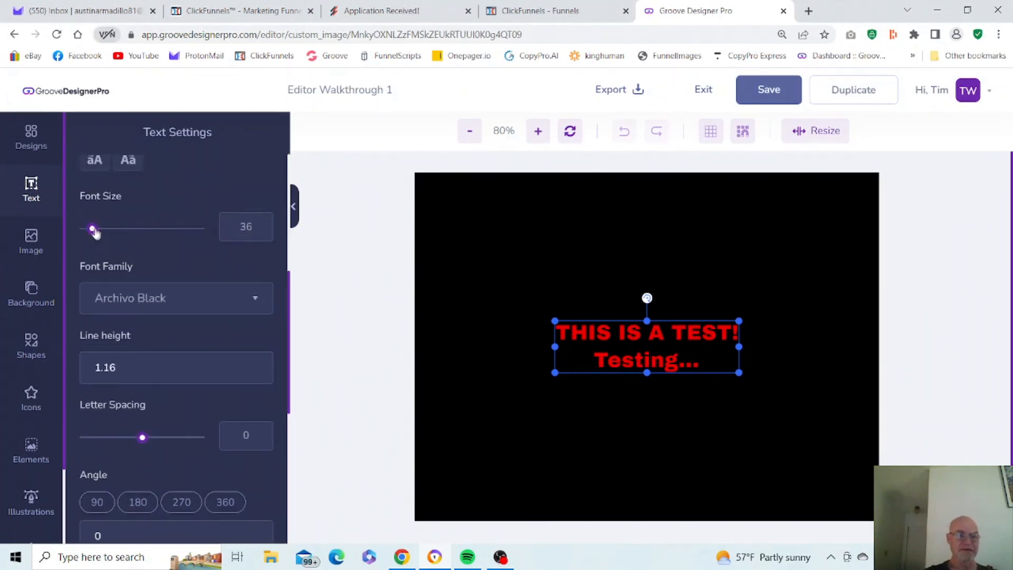
# - Increase the two-line text's font size to 77 and try a line height of 2 before setting it to 1
pyautogui.moveTo(93, 230); pyautogui.dragTo(103, 231)
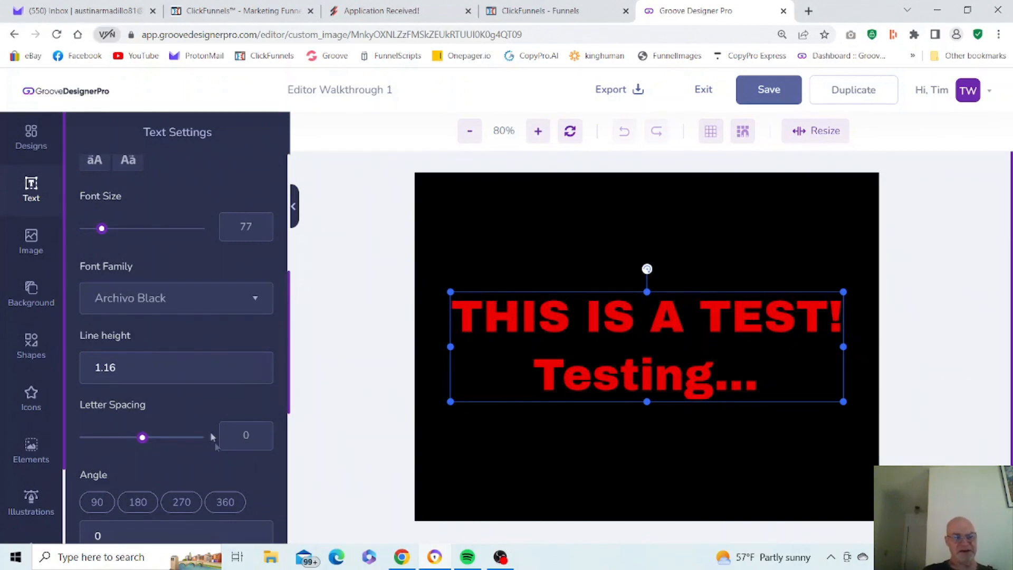
pyautogui.click(252, 365)
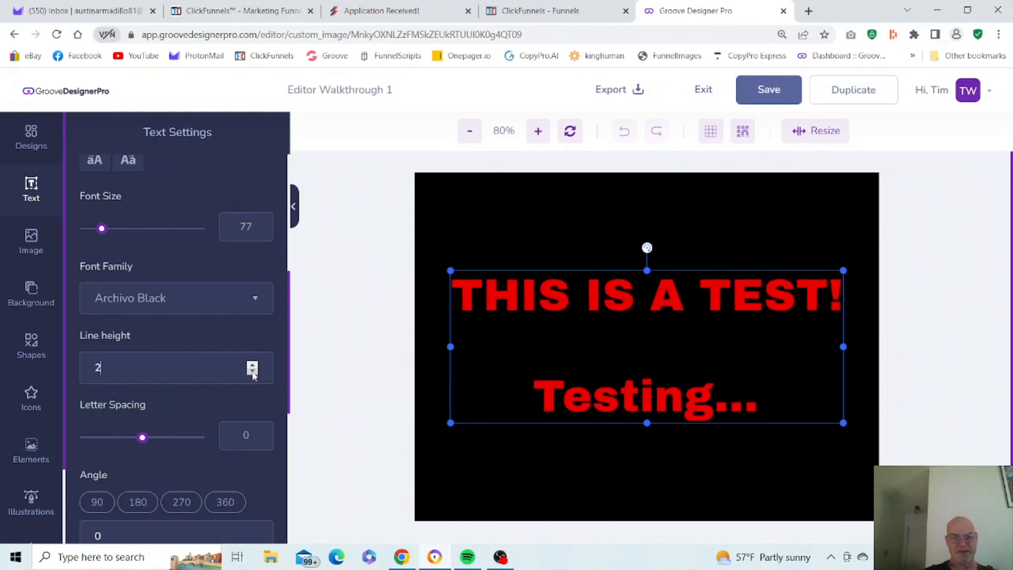
pyautogui.click(253, 371)
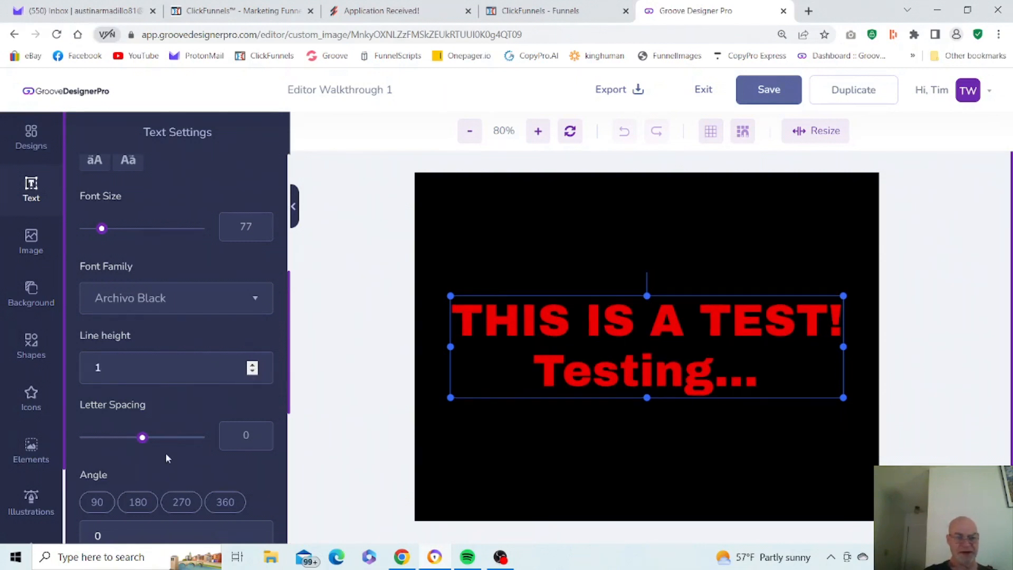
pyautogui.moveTo(143, 437); pyautogui.dragTo(144, 442)
# - Raise the text's rotation angle degree by degree until it reaches 20
pyautogui.moveTo(288, 315); pyautogui.dragTo(284, 395)
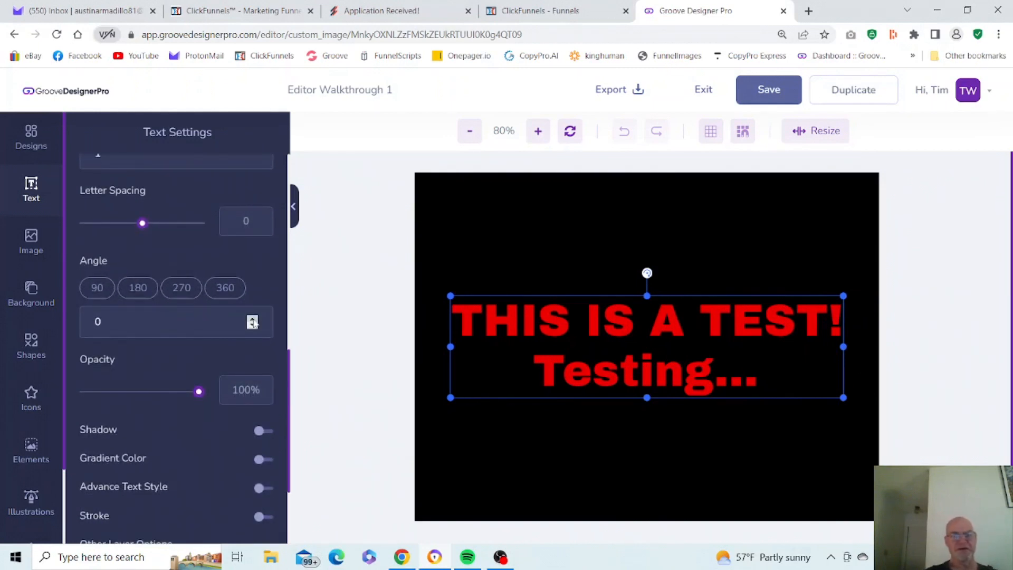
pyautogui.click(253, 319)
pyautogui.click(253, 319)
pyautogui.click(252, 319)
pyautogui.click(253, 318)
pyautogui.click(253, 319)
pyautogui.doubleClick(253, 319)
pyautogui.tripleClick(253, 319)
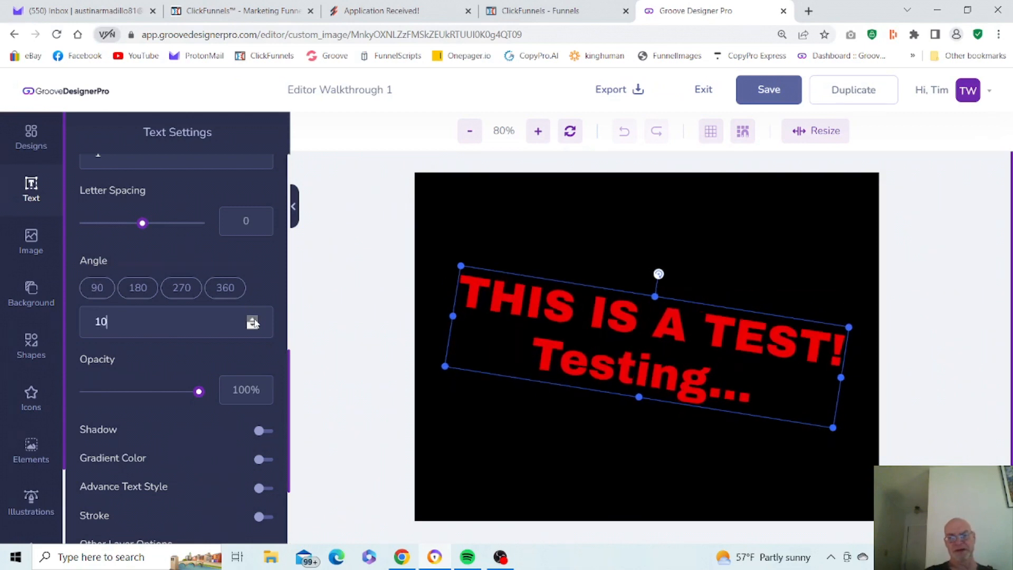
pyautogui.doubleClick(253, 320)
pyautogui.doubleClick(252, 320)
pyautogui.doubleClick(252, 320)
pyautogui.click(253, 320)
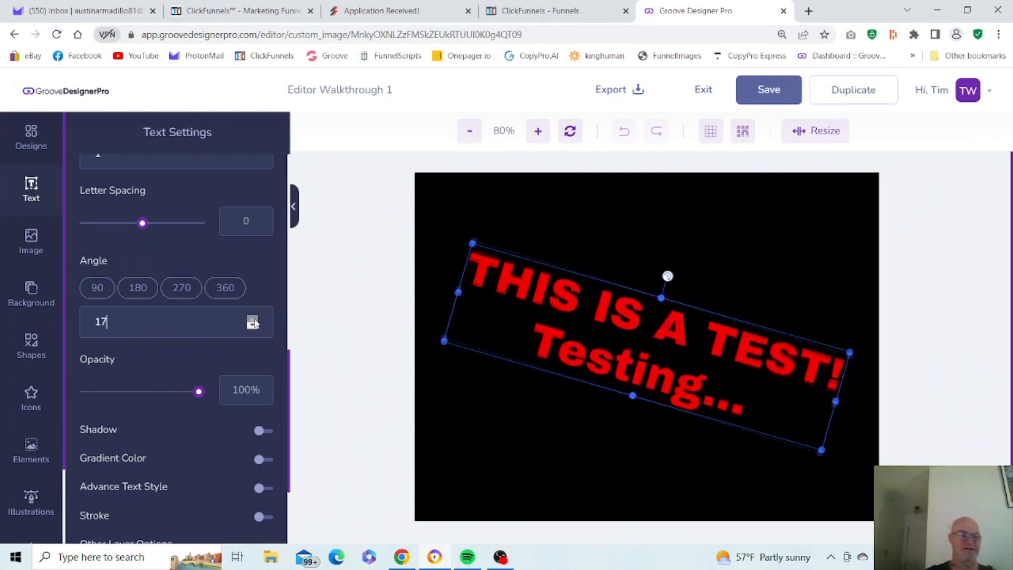
pyautogui.doubleClick(253, 320)
pyautogui.click(253, 320)
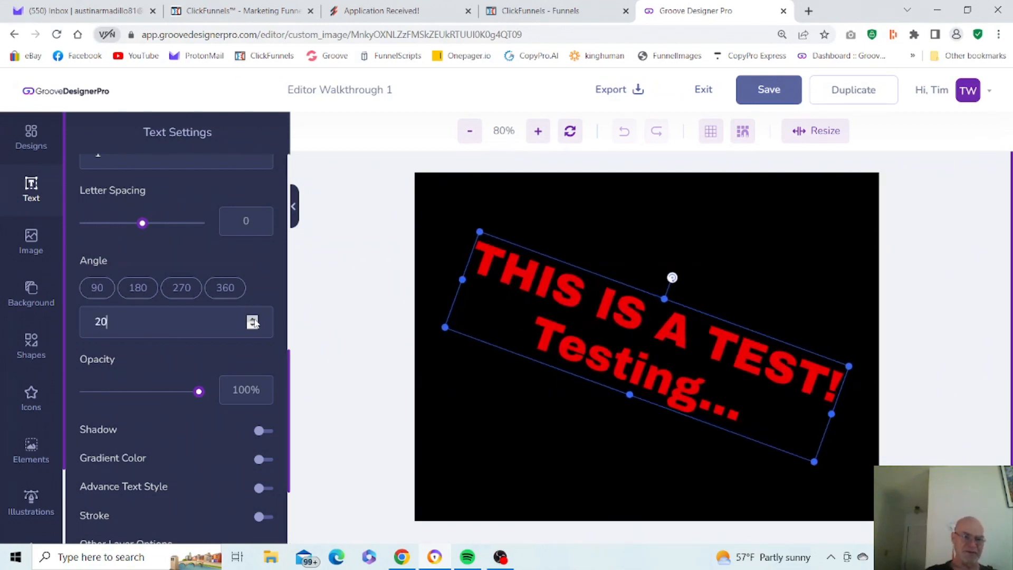
# - Try the 90-degree angle preset on the text, apply the 360-degree preset, and set the opacity to 100%
pyautogui.click(98, 288)
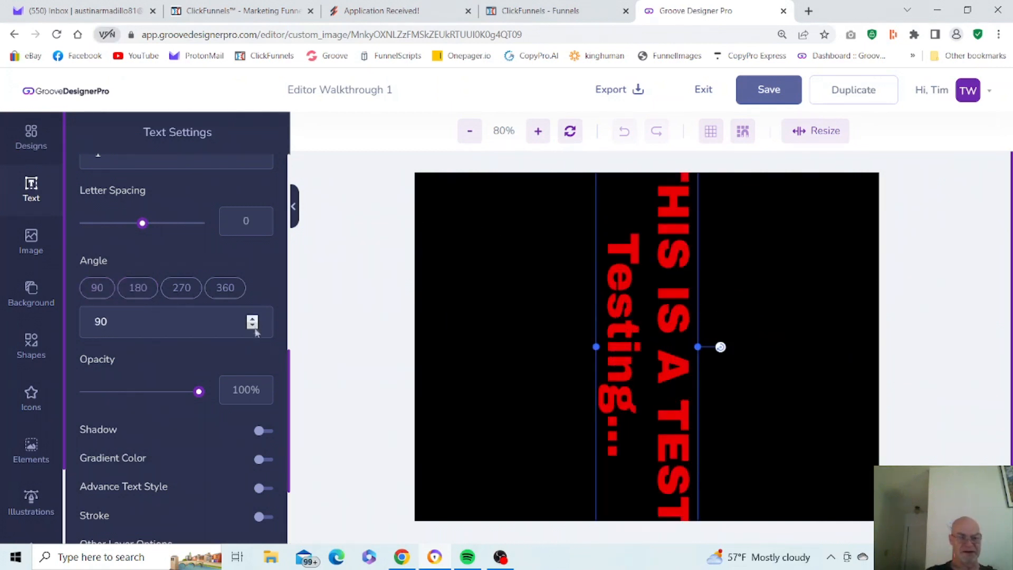
pyautogui.click(225, 290)
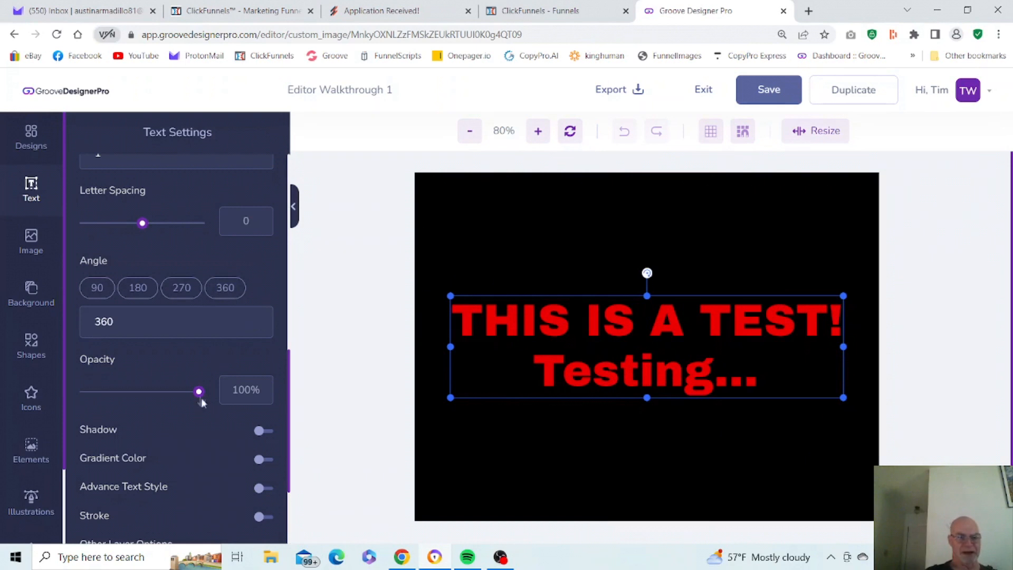
pyautogui.moveTo(199, 393)
pyautogui.mouseDown()
pyautogui.moveTo(117, 389)
pyautogui.moveTo(210, 397)
pyautogui.mouseUp()
# - Flip the text horizontally and vertically, and reverse both flips
pyautogui.moveTo(289, 366); pyautogui.dragTo(294, 420)
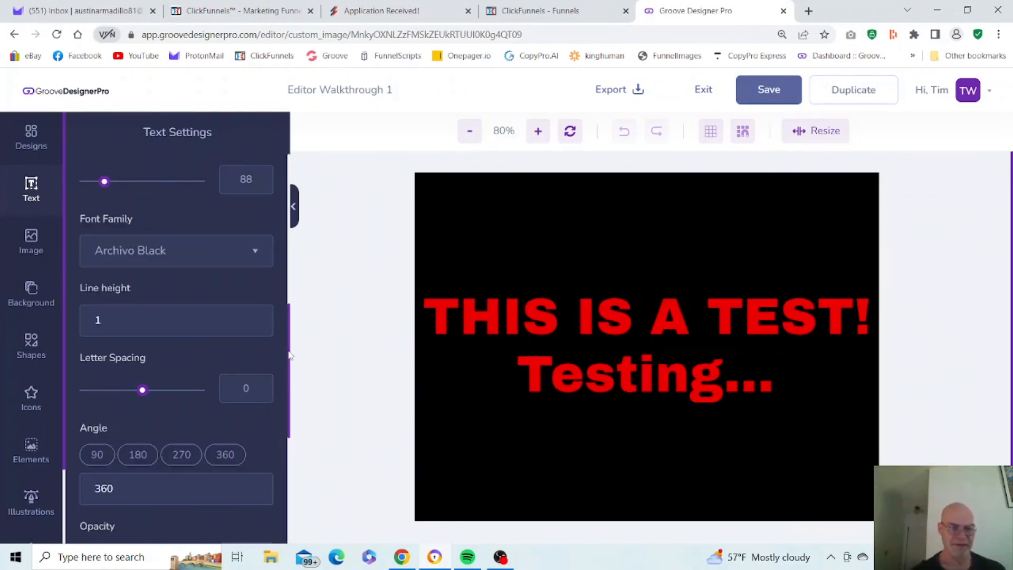
pyautogui.moveTo(289, 356); pyautogui.dragTo(283, 481)
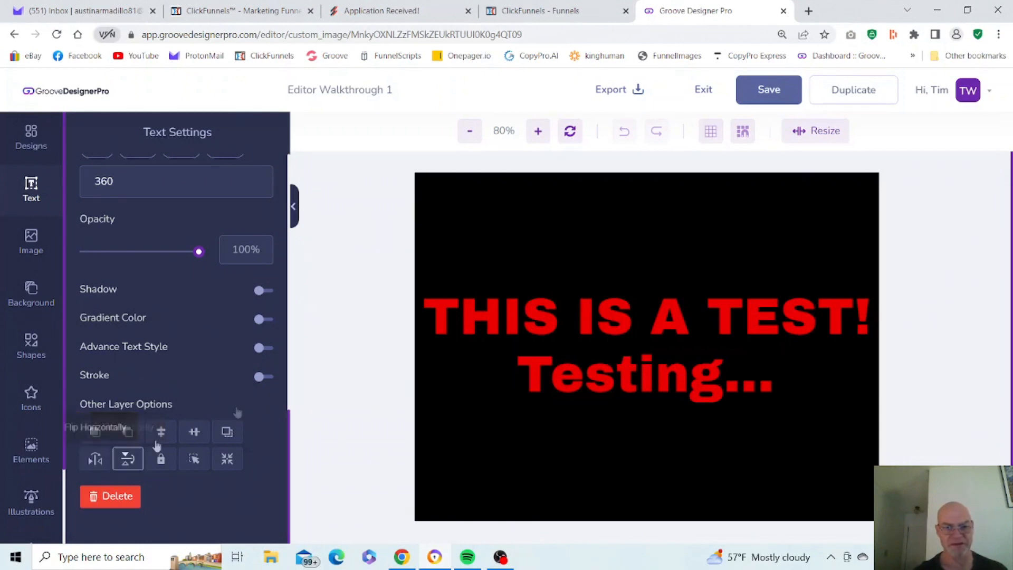
pyautogui.click(506, 335)
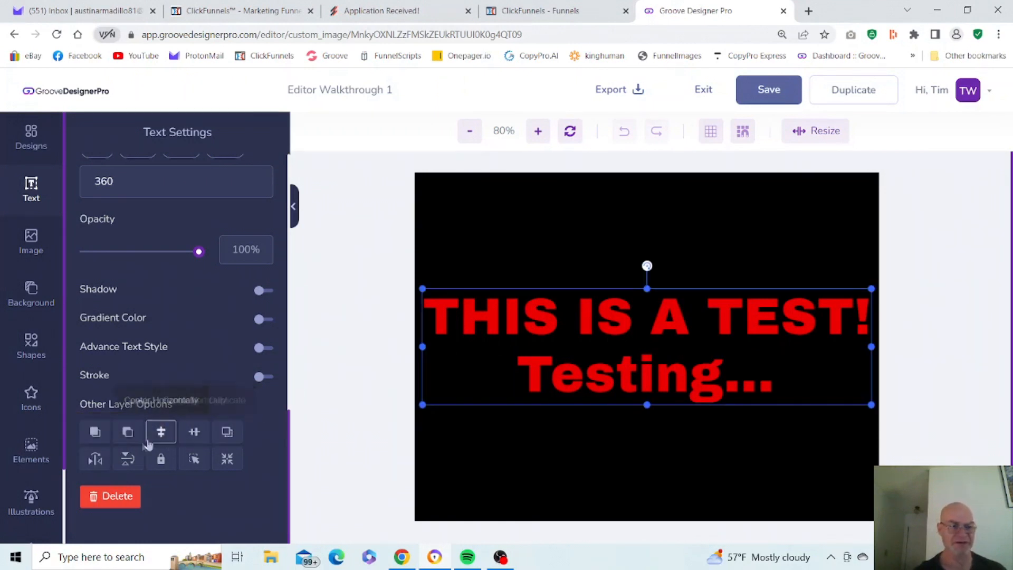
pyautogui.click(96, 459)
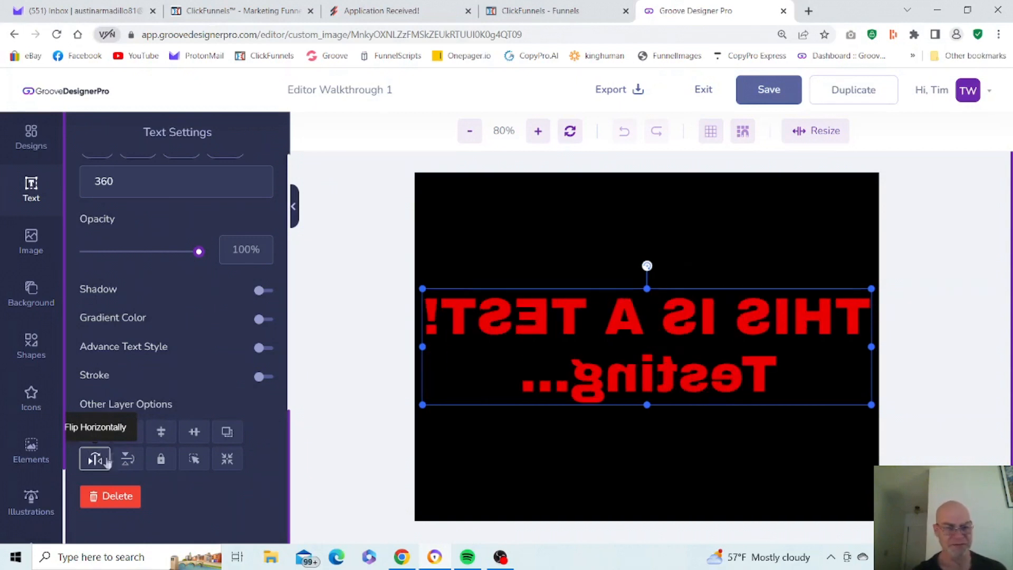
pyautogui.click(130, 459)
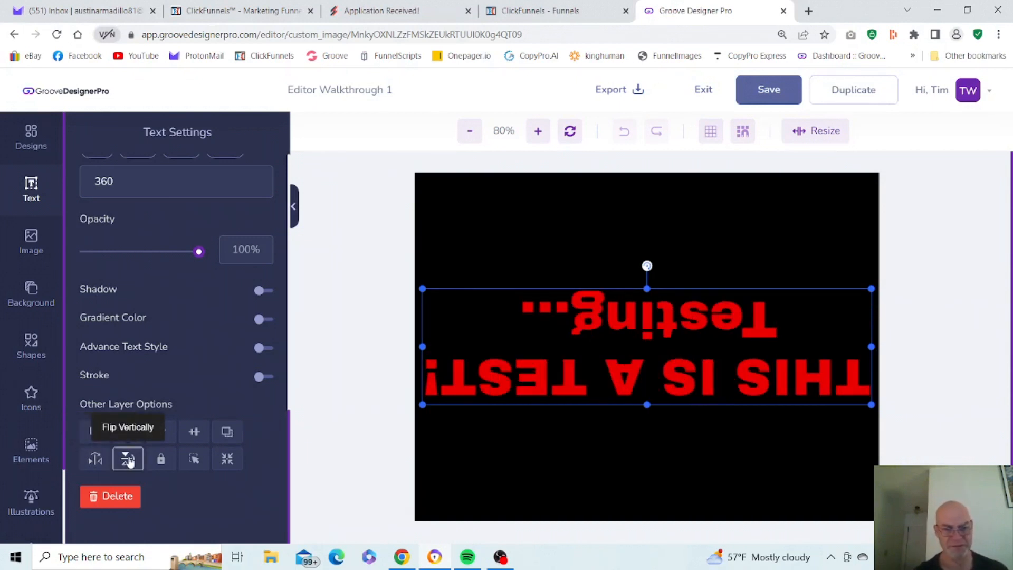
pyautogui.click(130, 459)
pyautogui.click(94, 461)
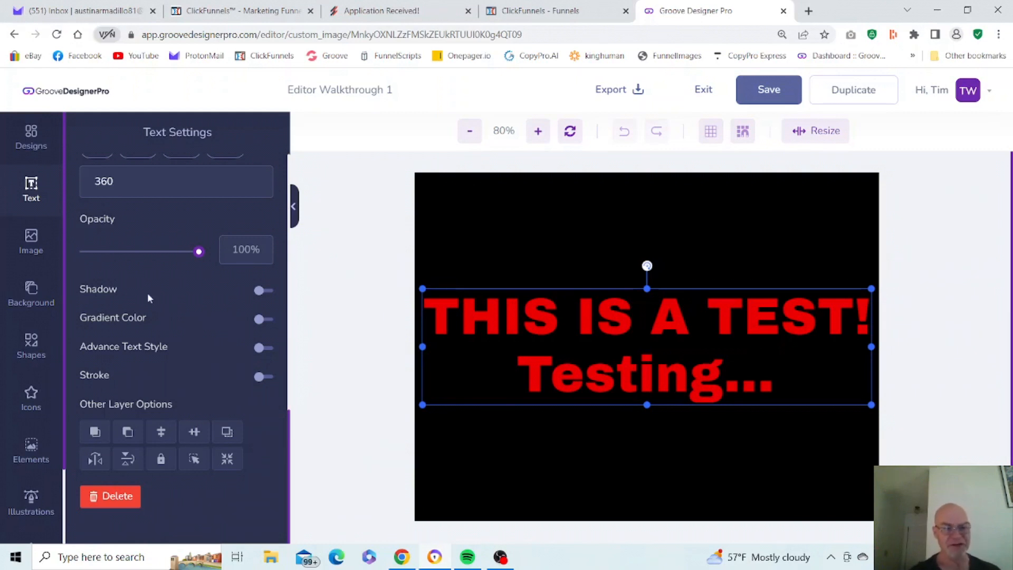
# - Turn on the text's shadow and change the canvas background color to white, #FFFFFF
pyautogui.click(267, 291)
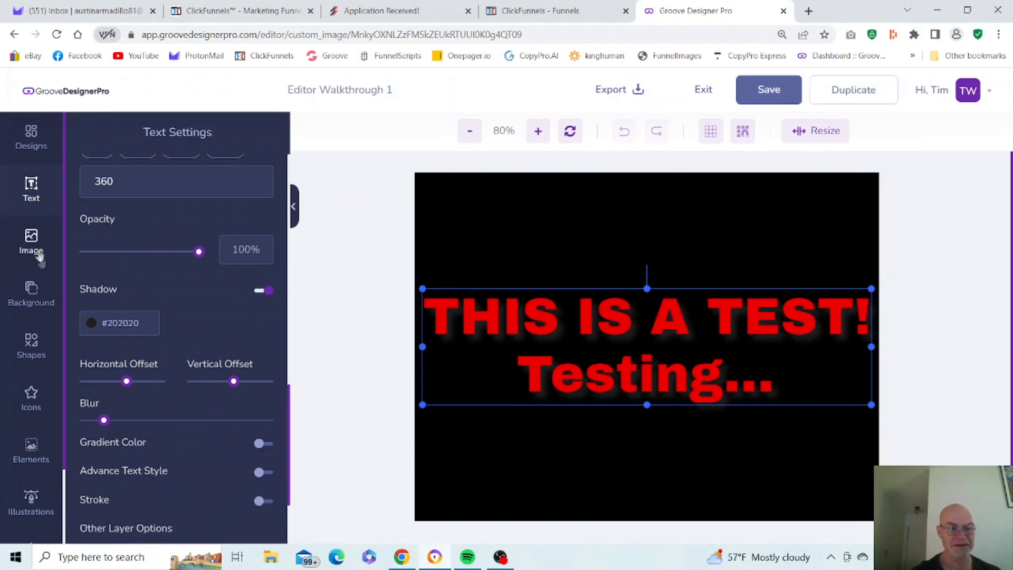
pyautogui.click(33, 302)
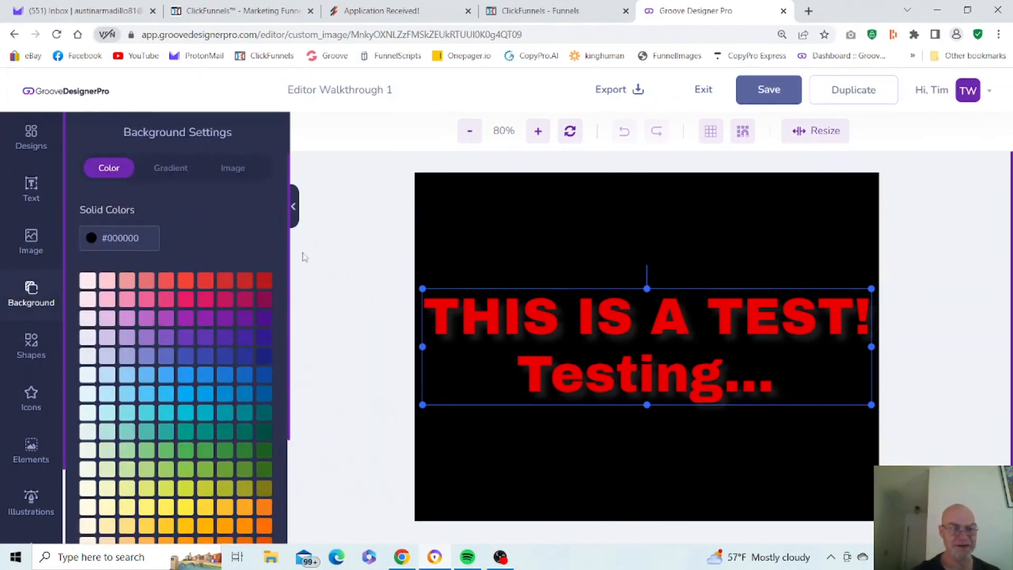
pyautogui.click(128, 242)
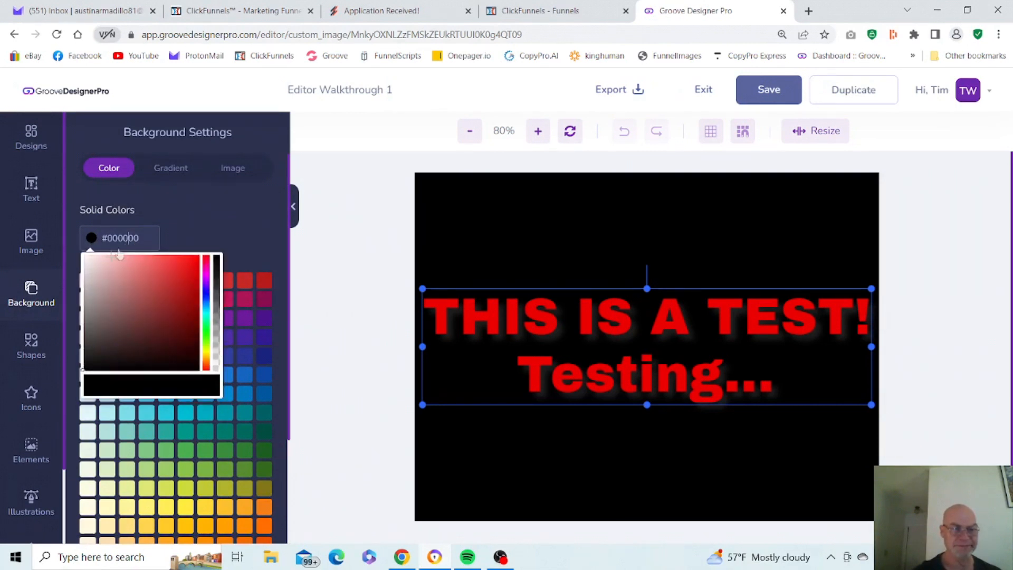
pyautogui.moveTo(104, 262); pyautogui.dragTo(57, 237)
pyautogui.click(252, 213)
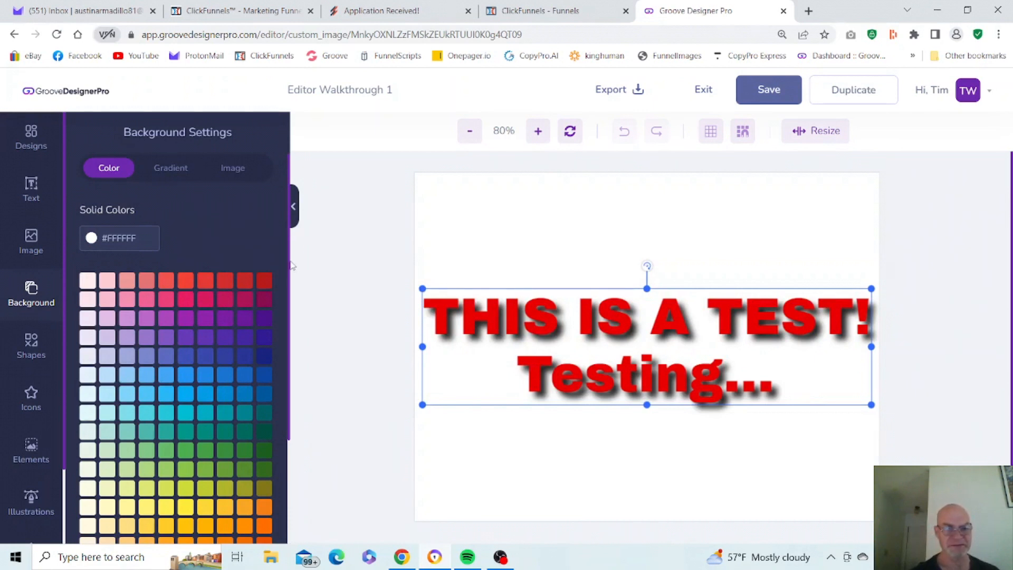
# - Return to the text's settings and turn its shadow off
pyautogui.moveTo(290, 262); pyautogui.dragTo(293, 413)
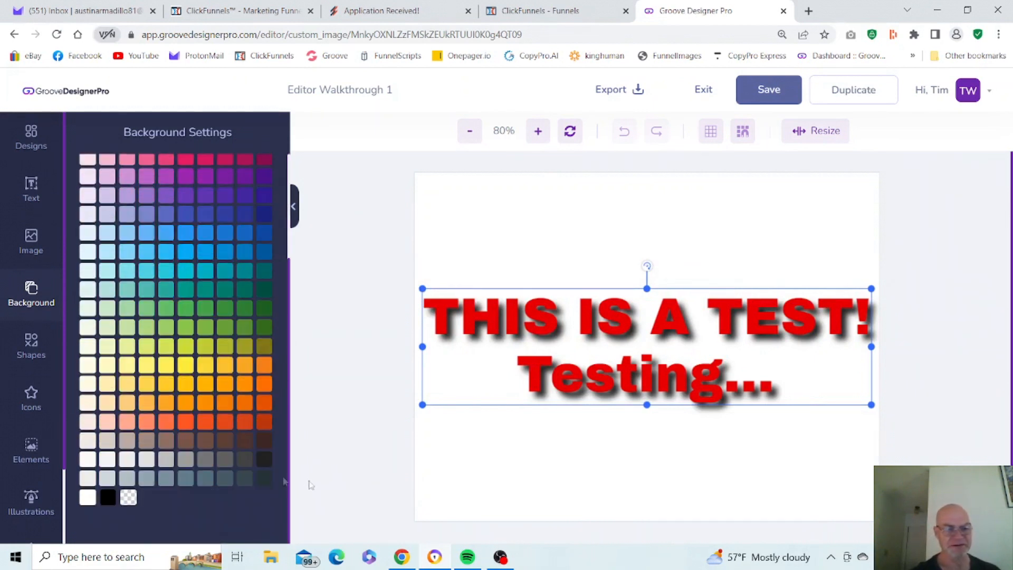
pyautogui.click(32, 193)
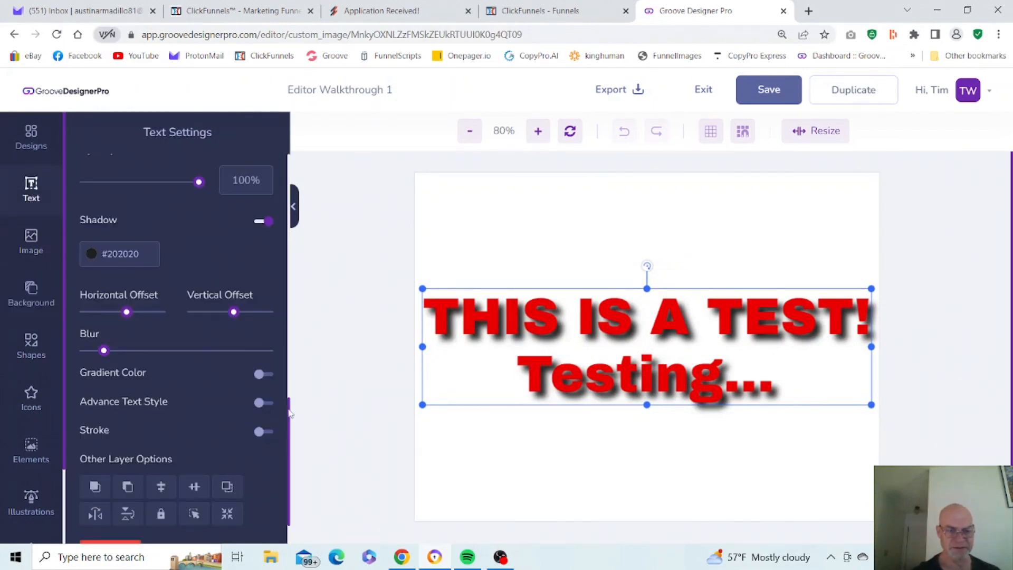
pyautogui.moveTo(290, 413); pyautogui.dragTo(291, 428)
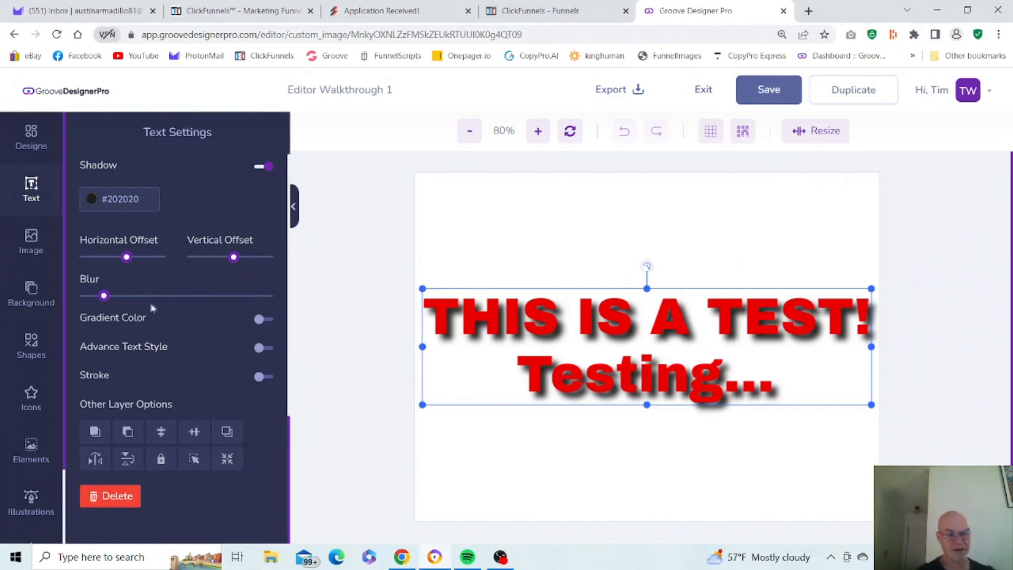
pyautogui.click(261, 167)
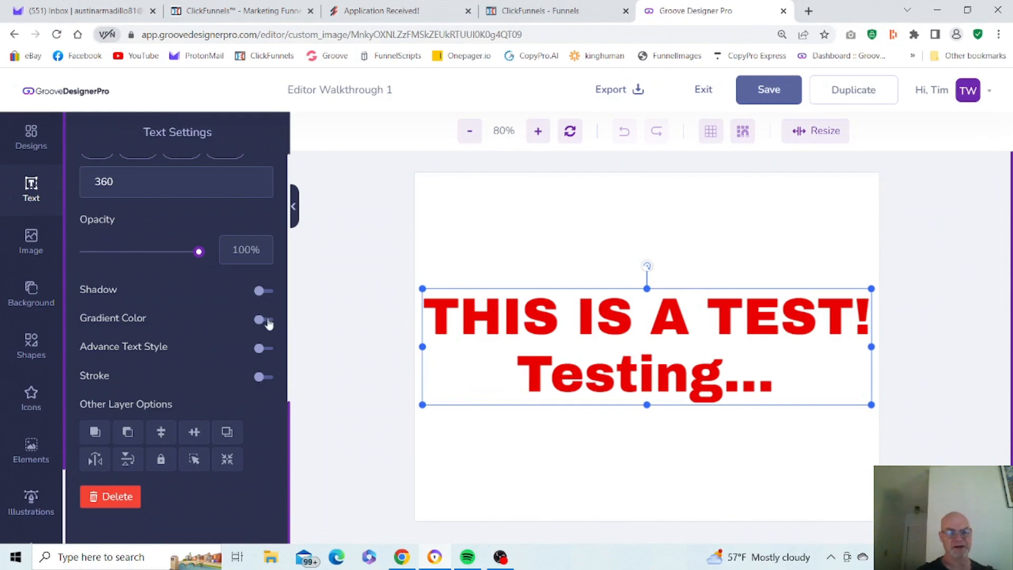
# - Try a gradient color on the text with a gradient angle of 359, and switch the gradient off
pyautogui.click(264, 319)
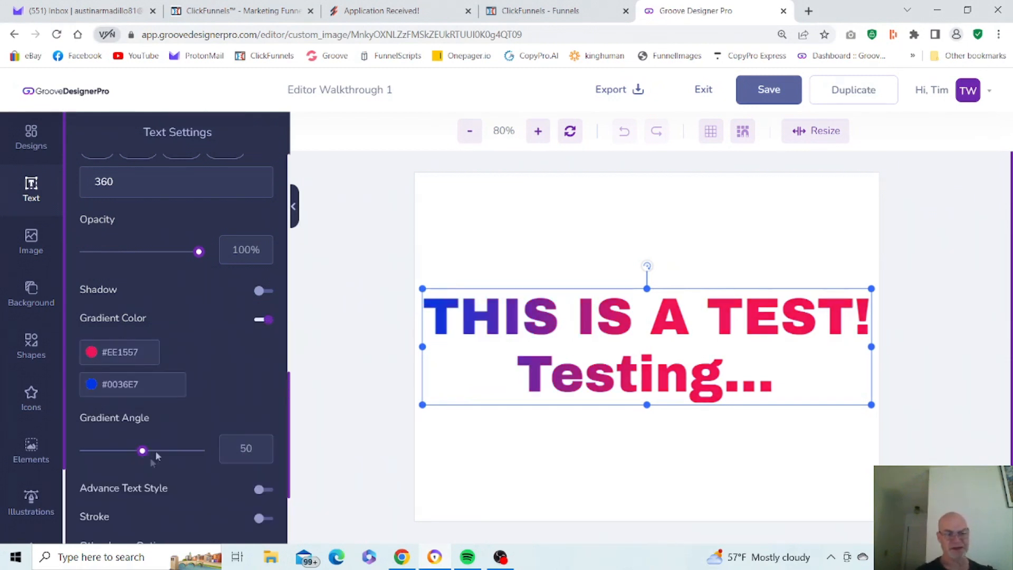
pyautogui.moveTo(145, 457); pyautogui.dragTo(202, 462)
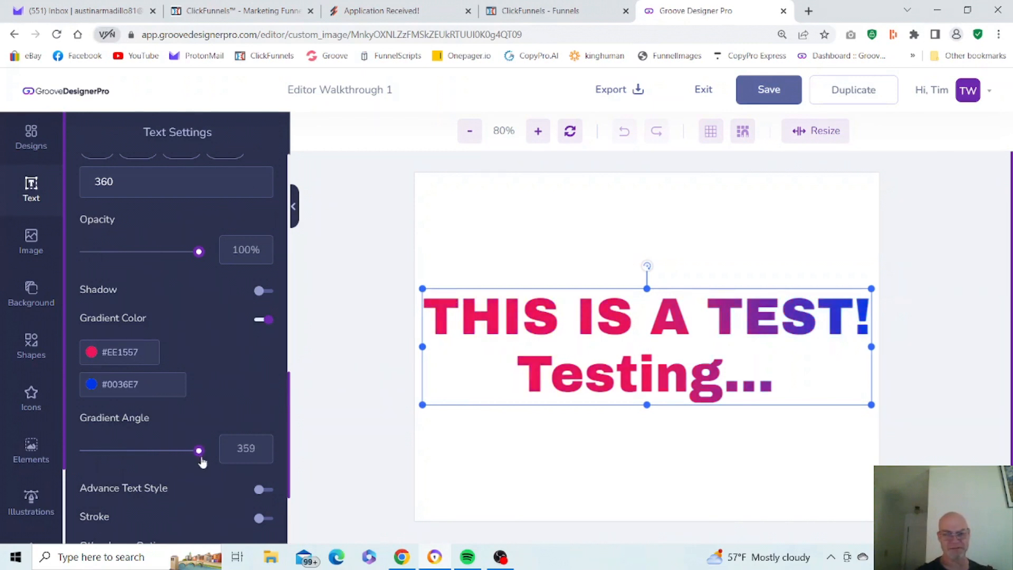
pyautogui.click(258, 319)
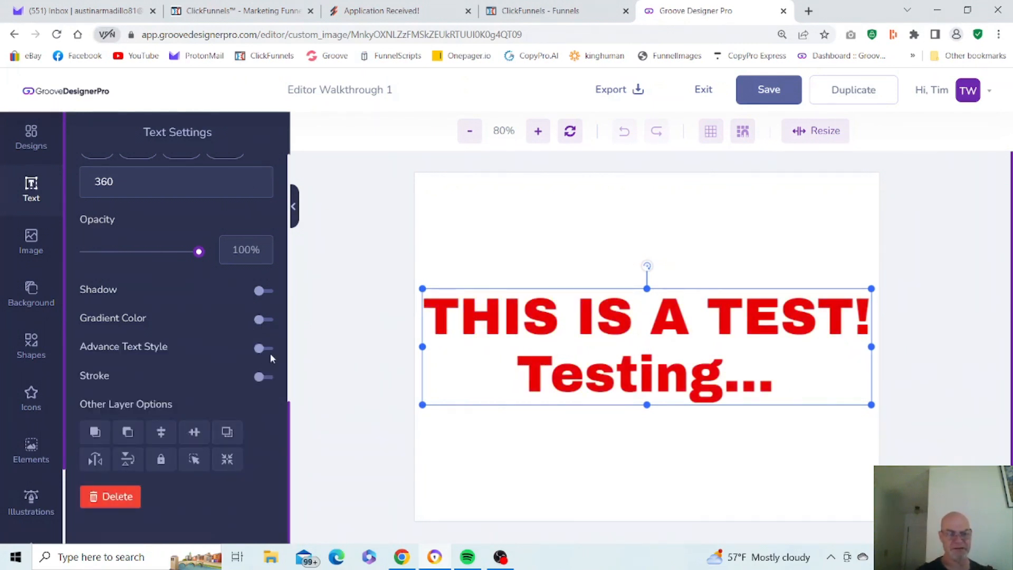
# - Try the four advance text styles on the text, from curved to tapering, and switch the styling off
pyautogui.click(263, 348)
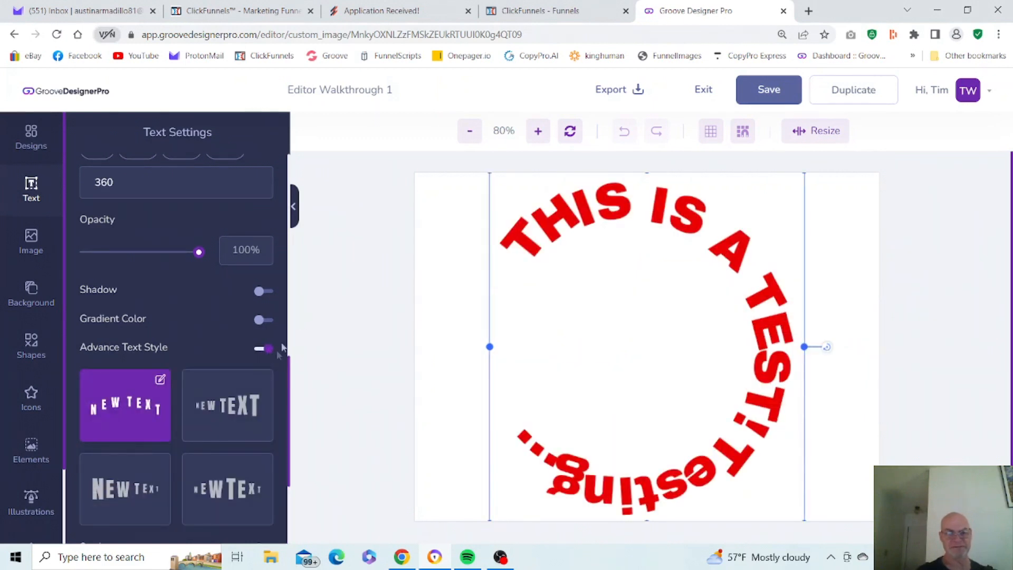
pyautogui.click(234, 404)
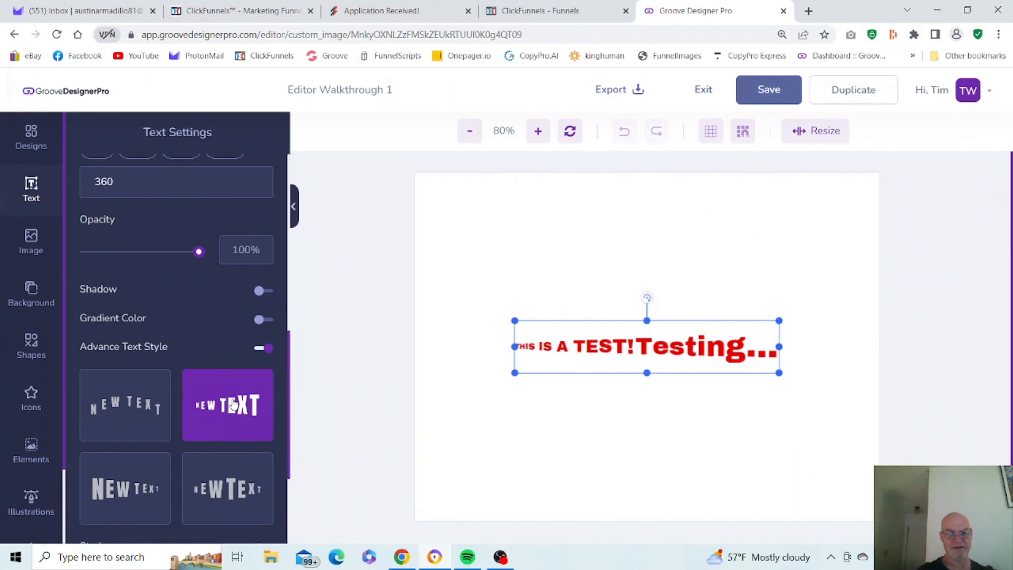
pyautogui.click(224, 477)
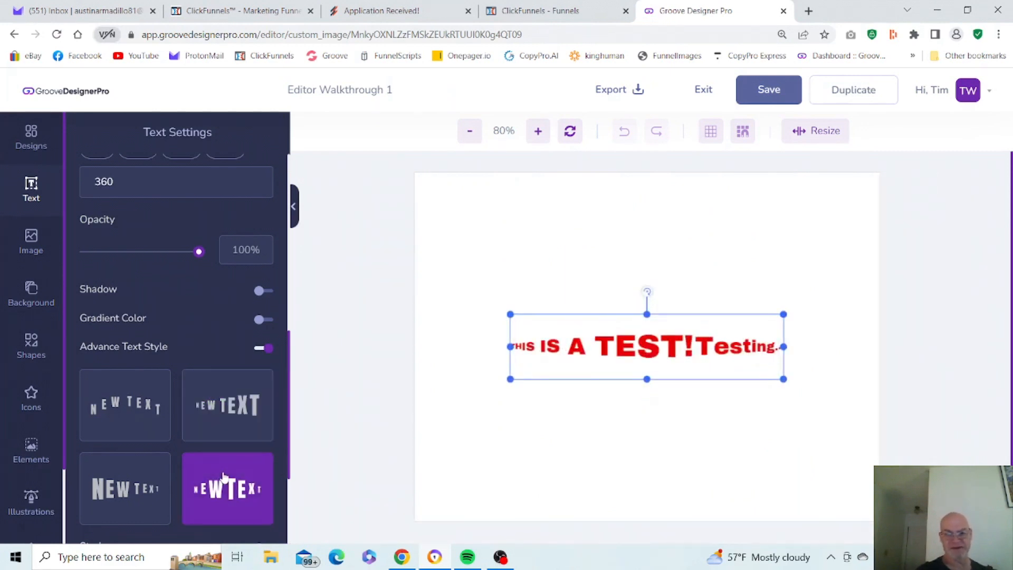
pyautogui.click(132, 479)
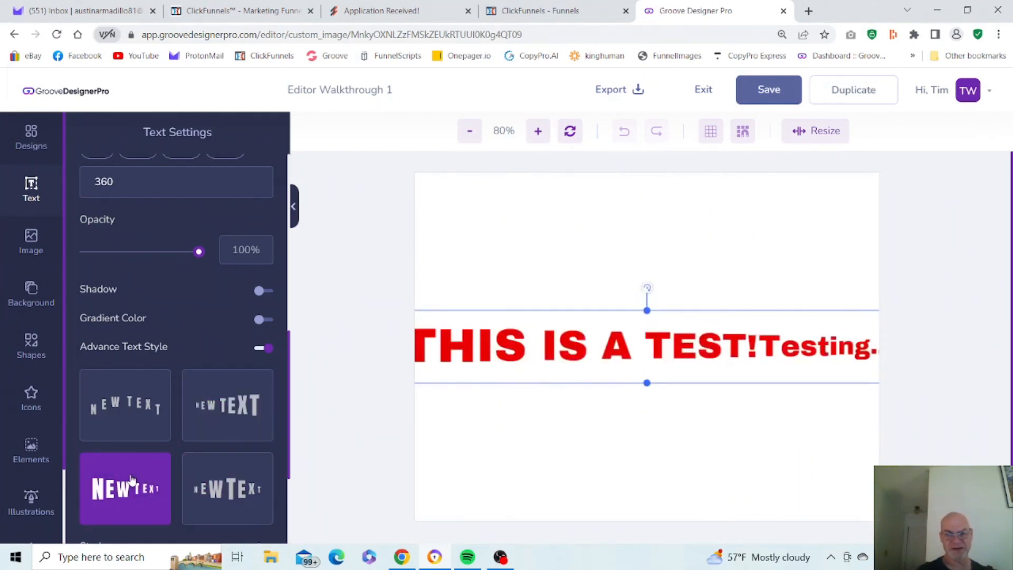
pyautogui.click(260, 349)
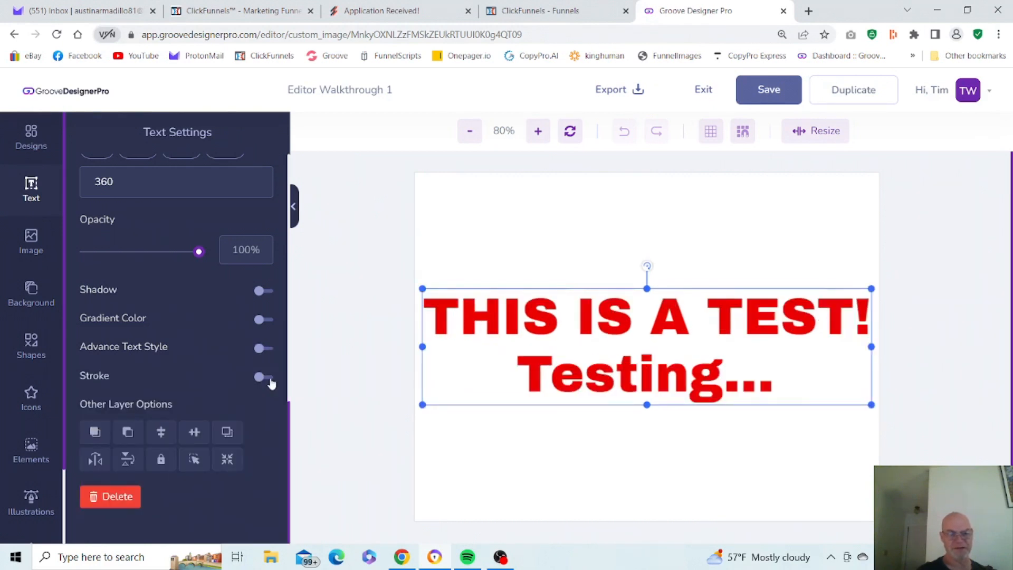
# - Turn on the text's stroke, with stroke color #6D5ABF and a stroke width of 0.2
pyautogui.click(266, 377)
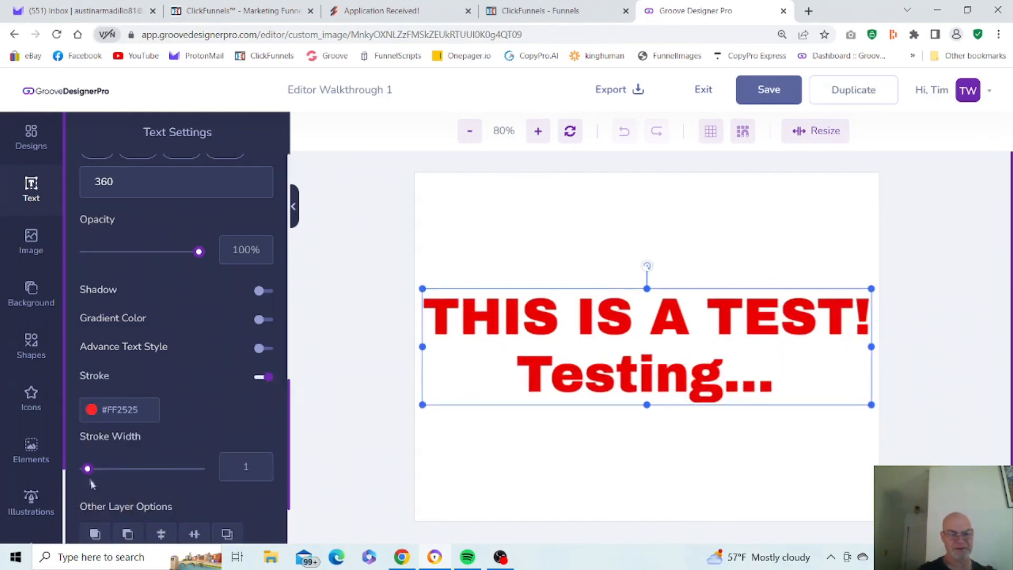
pyautogui.moveTo(88, 472)
pyautogui.mouseDown()
pyautogui.moveTo(118, 477)
pyautogui.moveTo(83, 476)
pyautogui.mouseUp()
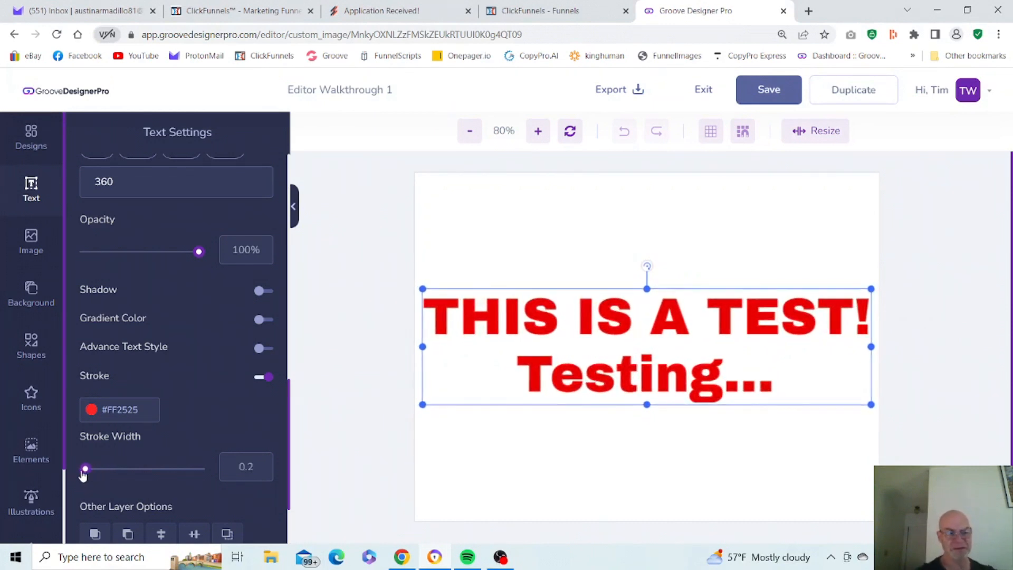
pyautogui.click(121, 422)
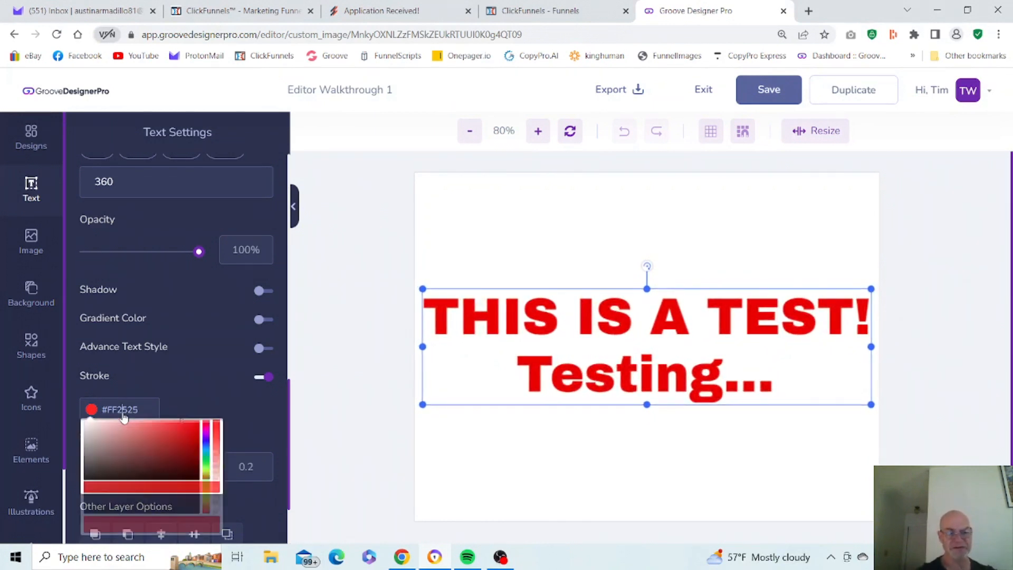
pyautogui.click(141, 469)
pyautogui.click(204, 461)
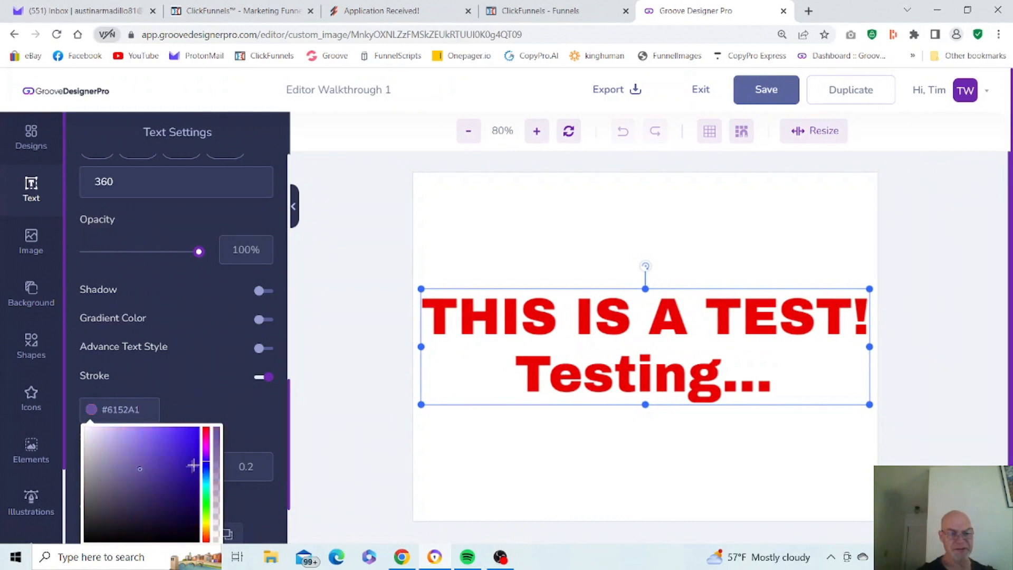
pyautogui.moveTo(172, 463)
pyautogui.mouseDown()
pyautogui.moveTo(172, 448)
pyautogui.moveTo(176, 502)
pyautogui.moveTo(145, 455)
pyautogui.mouseUp()
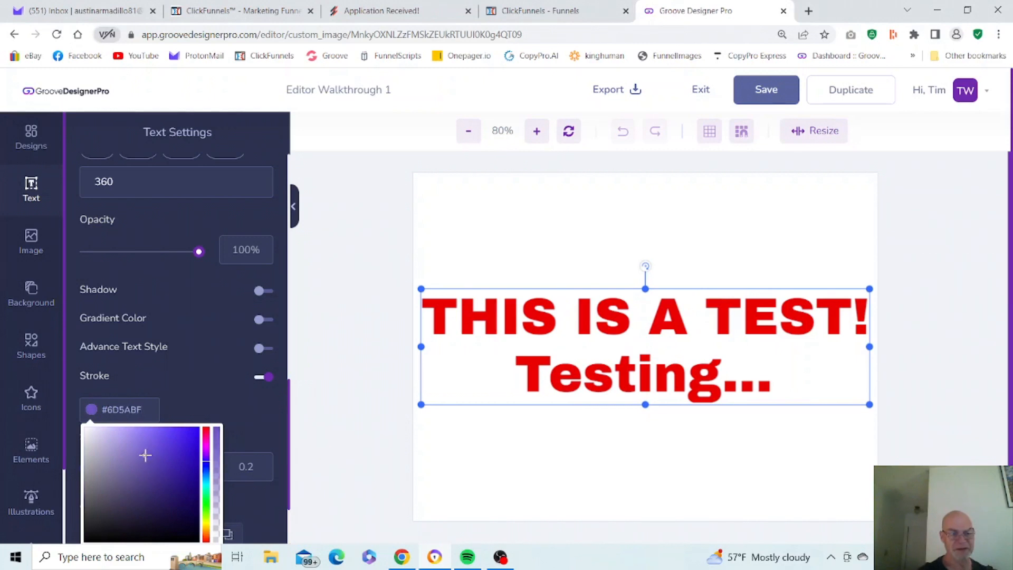
pyautogui.click(185, 391)
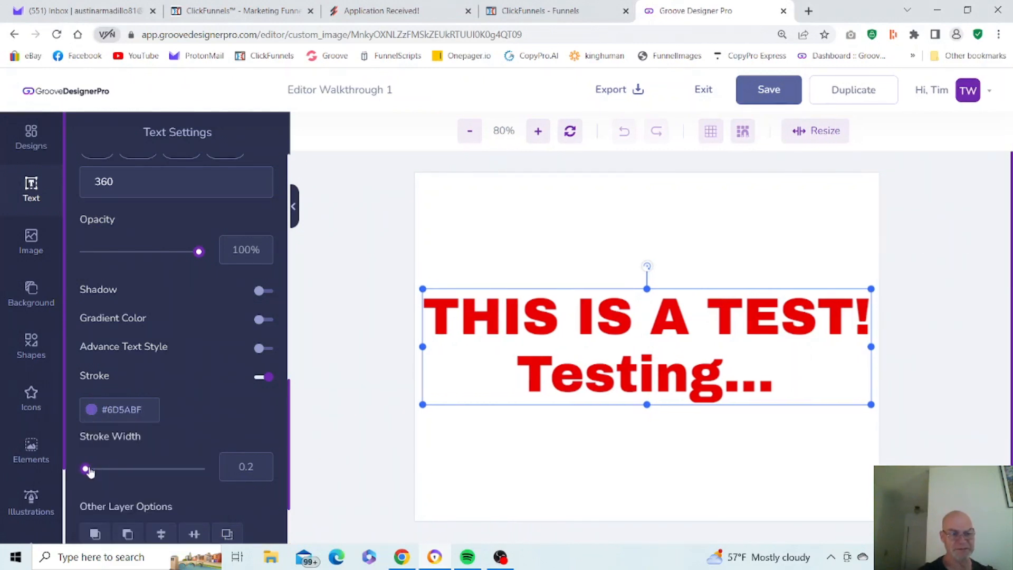
pyautogui.moveTo(87, 472)
pyautogui.mouseDown()
pyautogui.moveTo(102, 473)
pyautogui.moveTo(85, 471)
pyautogui.mouseUp()
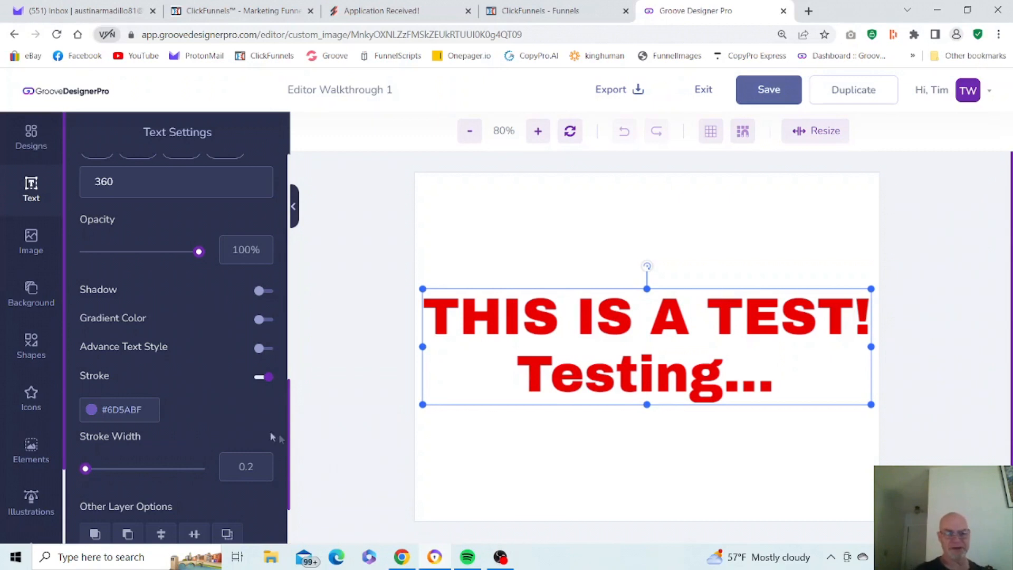
# - Look through the image sources for the design: uploads, library, image search and cut outs
pyautogui.moveTo(292, 439); pyautogui.dragTo(291, 204)
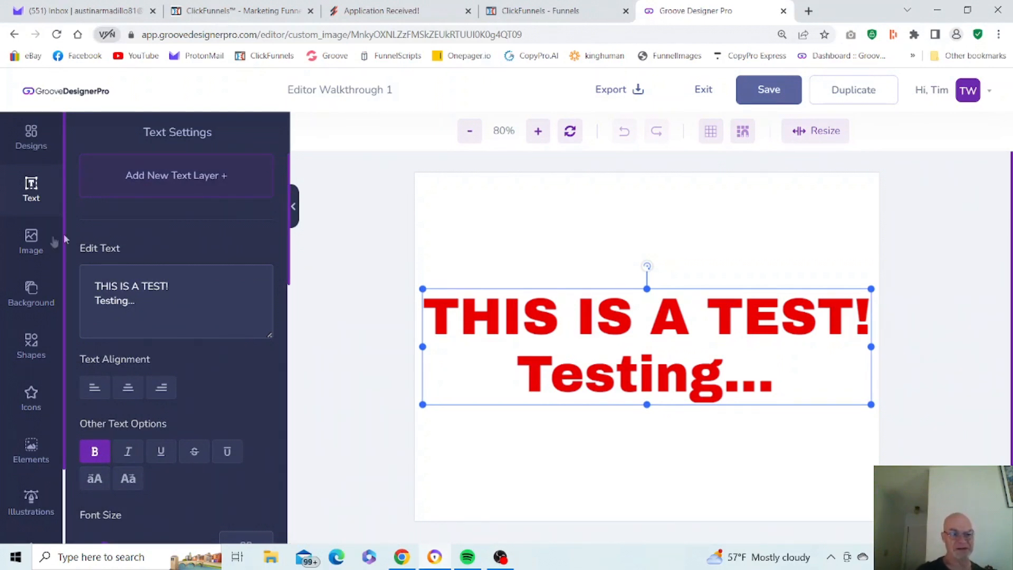
pyautogui.click(37, 244)
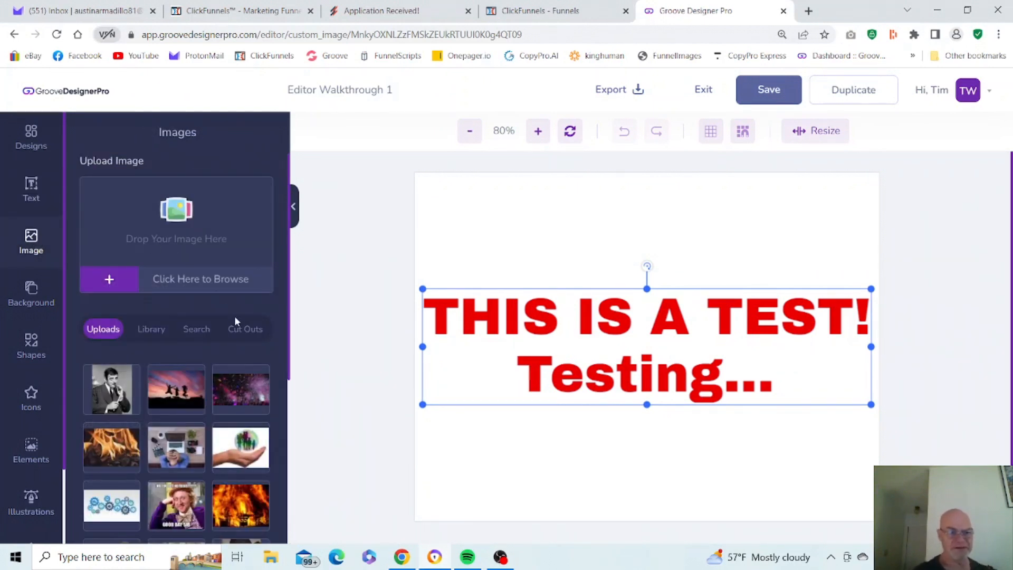
pyautogui.click(150, 330)
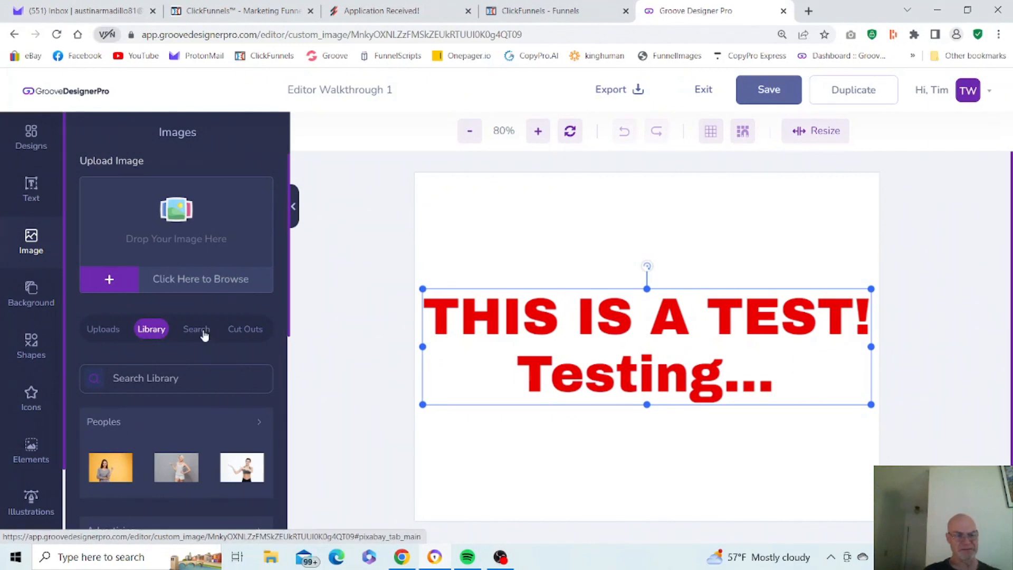
pyautogui.click(204, 332)
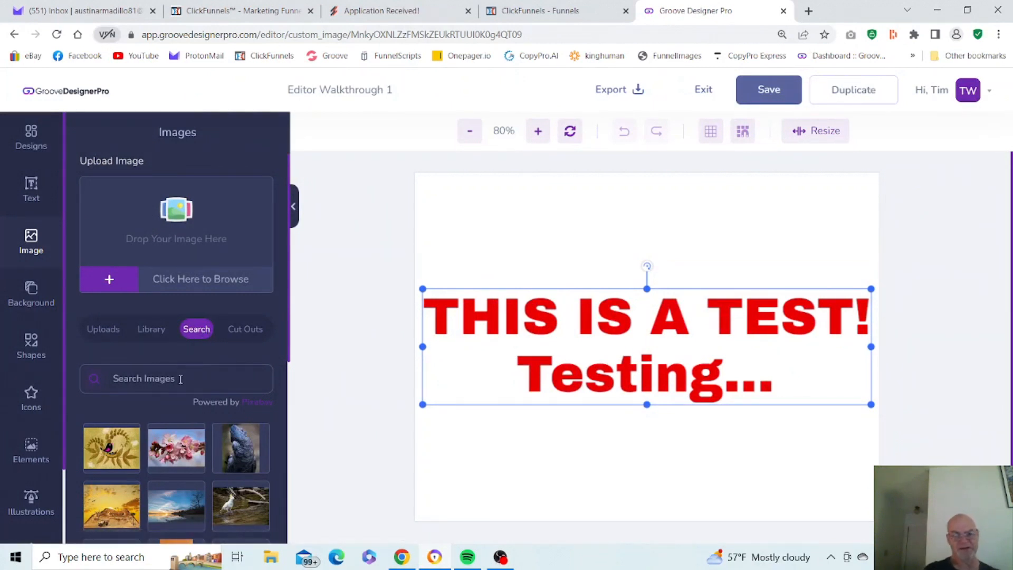
pyautogui.click(246, 331)
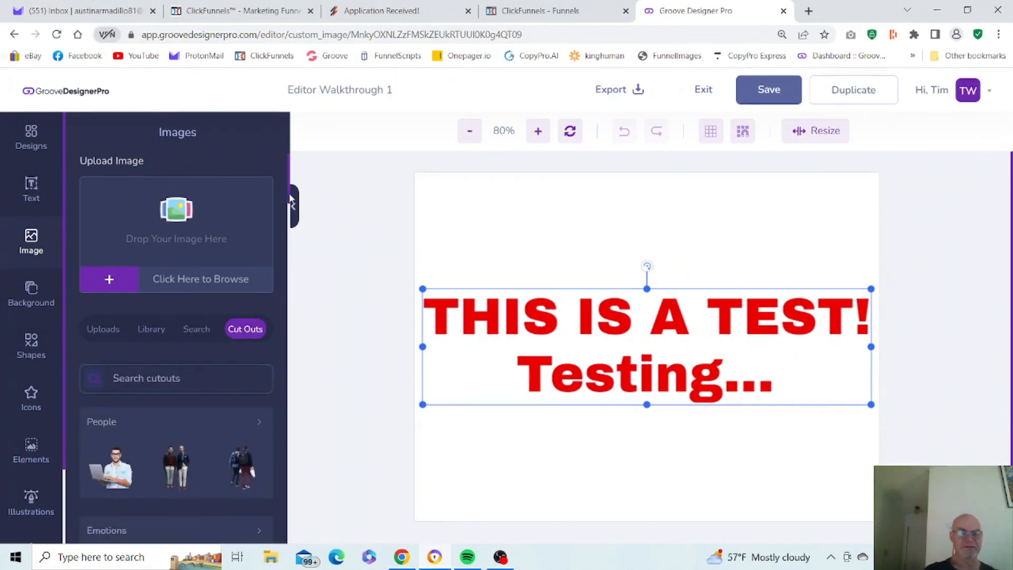
pyautogui.scroll(-10, 280, 253)
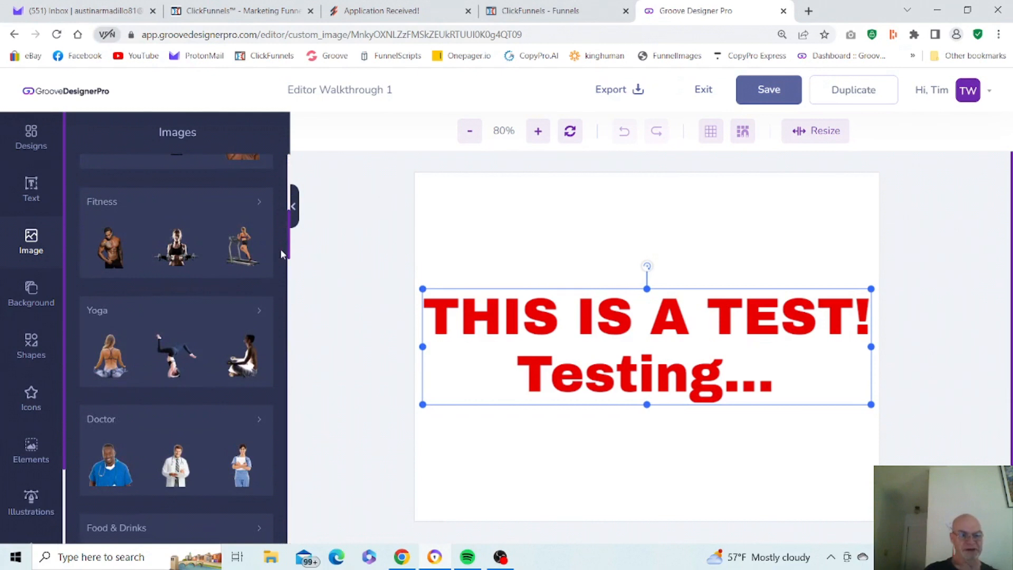
pyautogui.scroll(10, 280, 249)
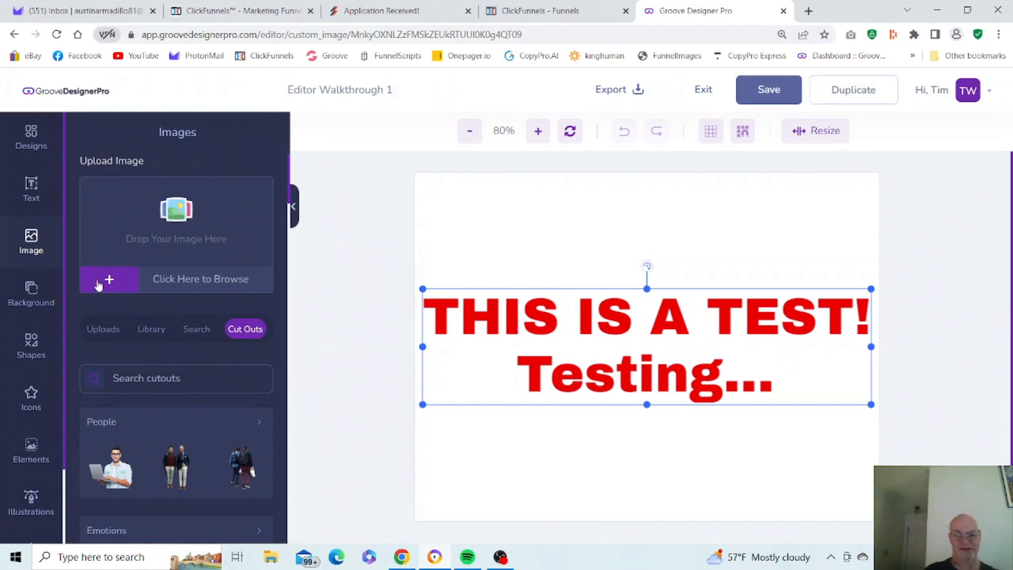
# - Add the teal wave shape from the Curves category of the shapes to the canvas
pyautogui.click(37, 287)
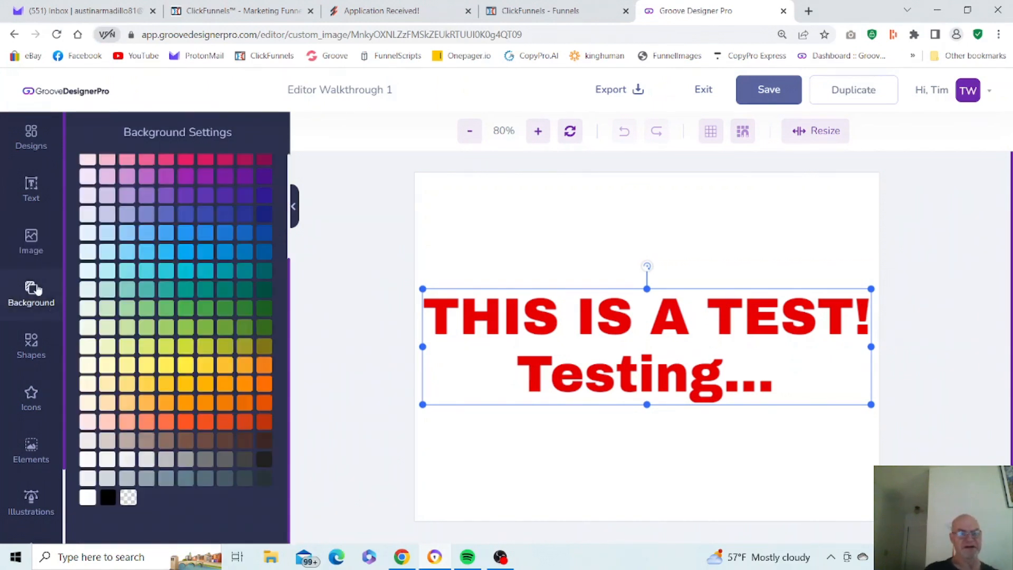
pyautogui.click(33, 337)
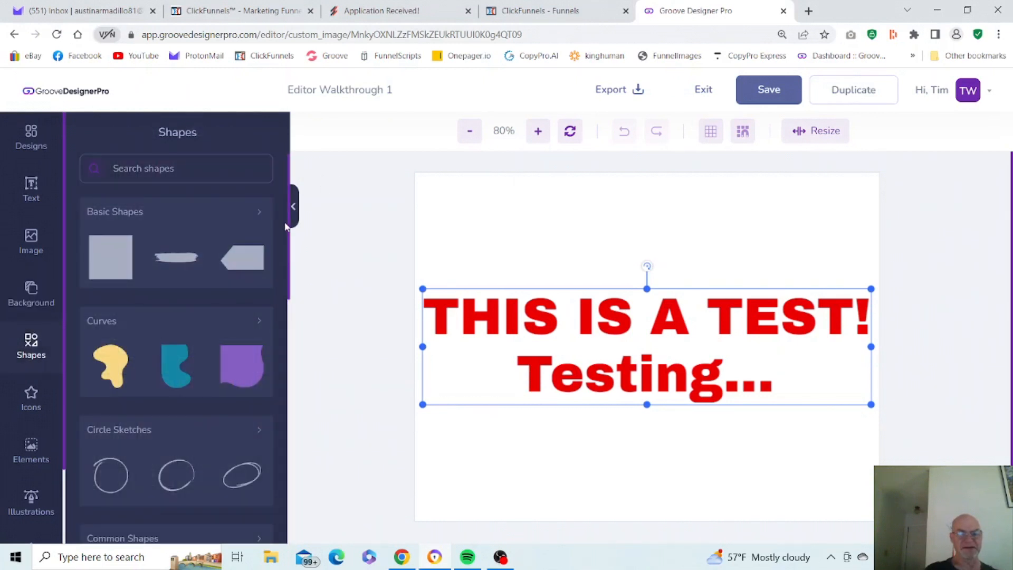
pyautogui.moveTo(287, 221)
pyautogui.mouseDown()
pyautogui.moveTo(282, 398)
pyautogui.moveTo(277, 223)
pyautogui.mouseUp()
pyautogui.click(181, 325)
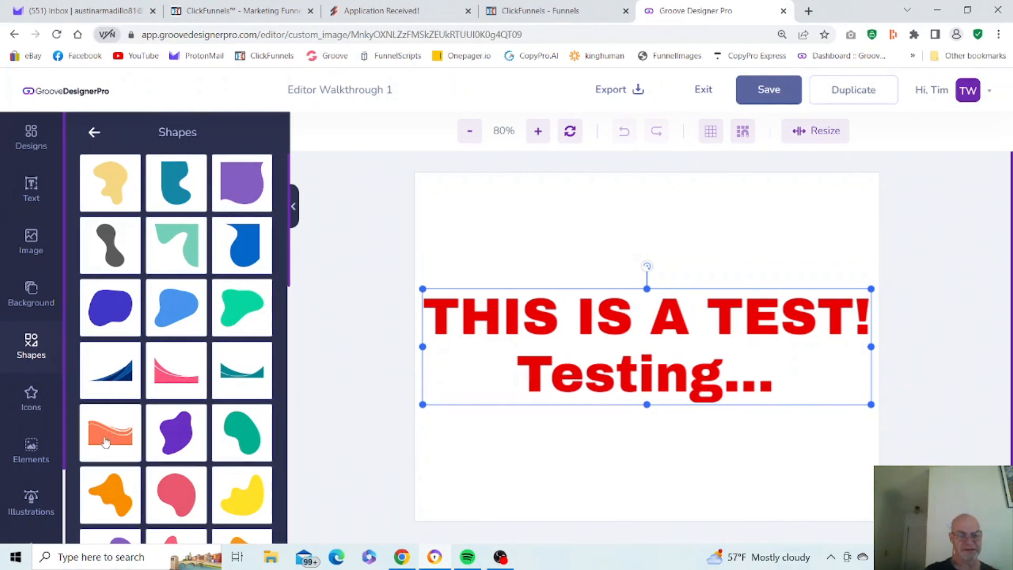
pyautogui.click(234, 375)
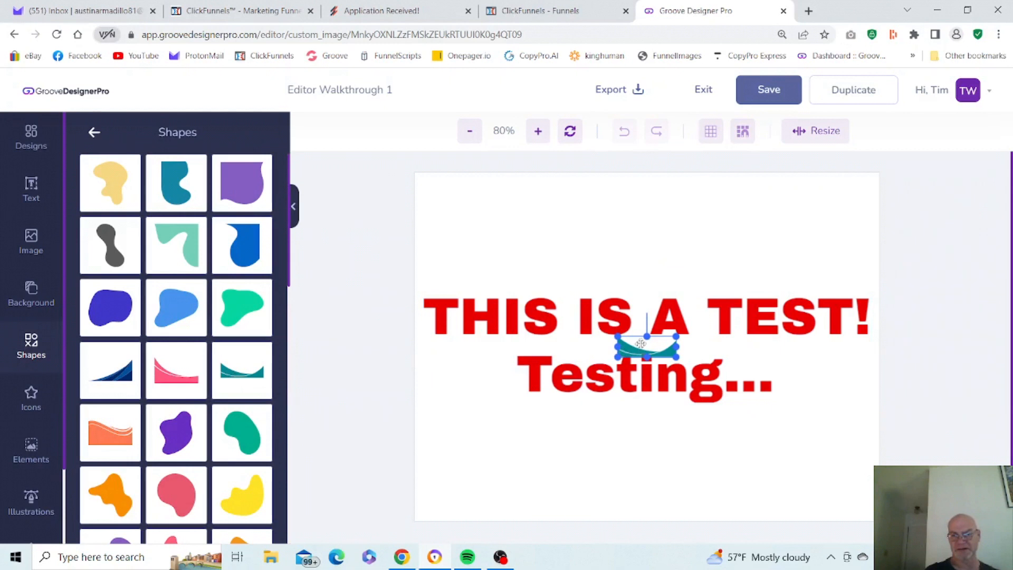
# - Move the teal wave to the canvas's lower edge, stretch it across the full width and make it taller, ending flush with the bottom
pyautogui.moveTo(622, 352); pyautogui.dragTo(415, 498)
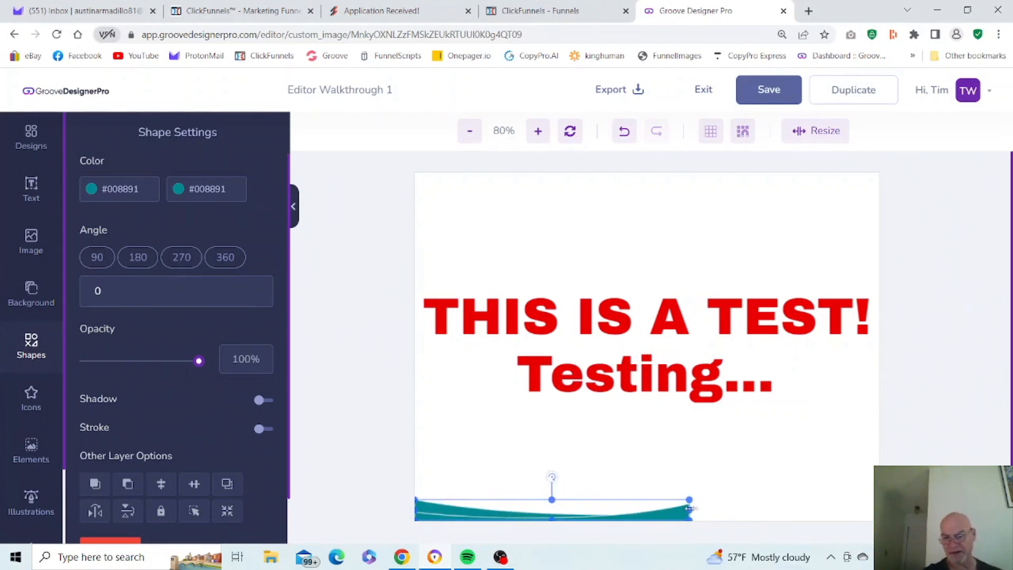
pyautogui.moveTo(689, 507); pyautogui.dragTo(876, 504)
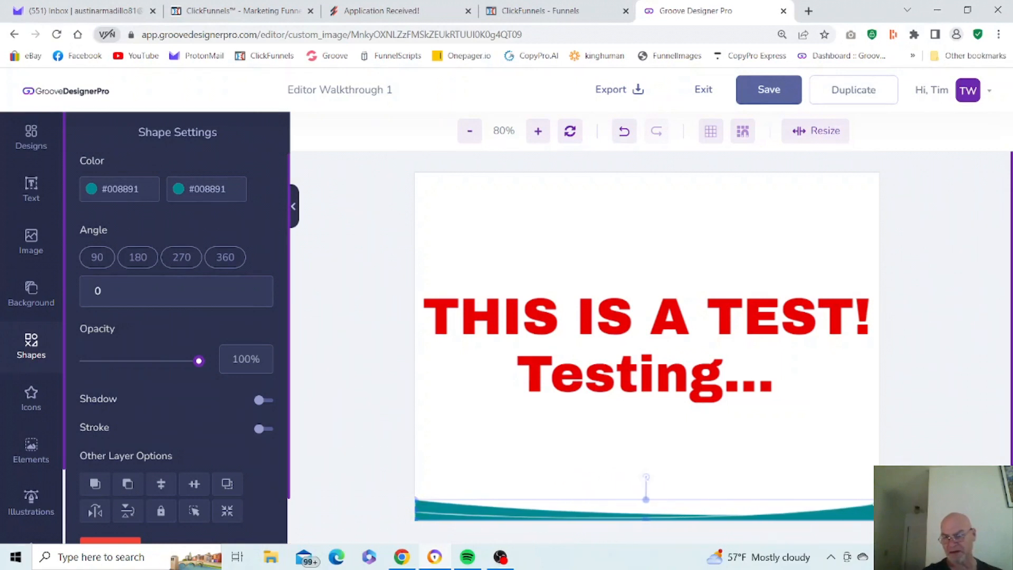
pyautogui.moveTo(718, 507); pyautogui.dragTo(720, 467)
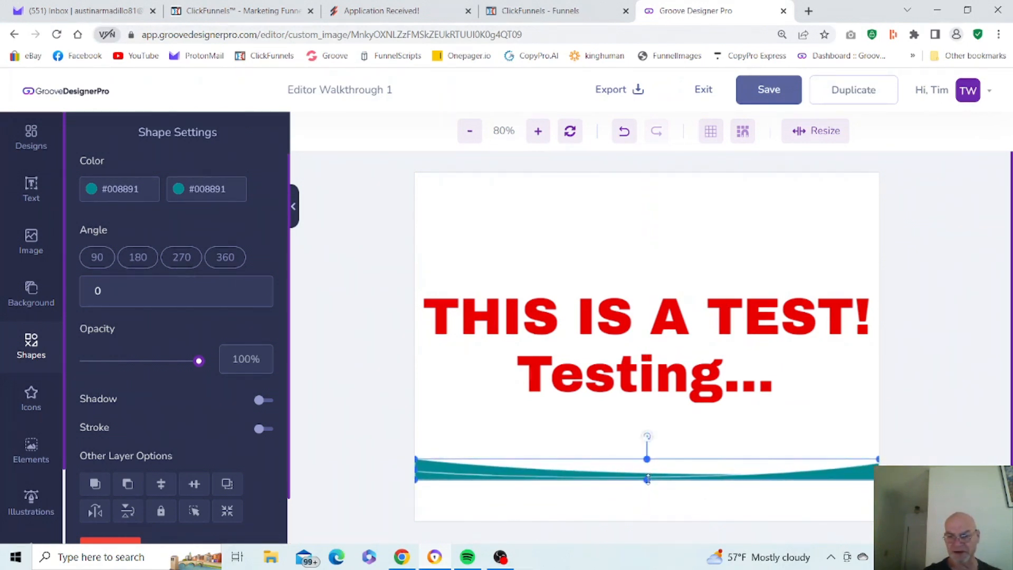
pyautogui.moveTo(647, 478); pyautogui.dragTo(653, 525)
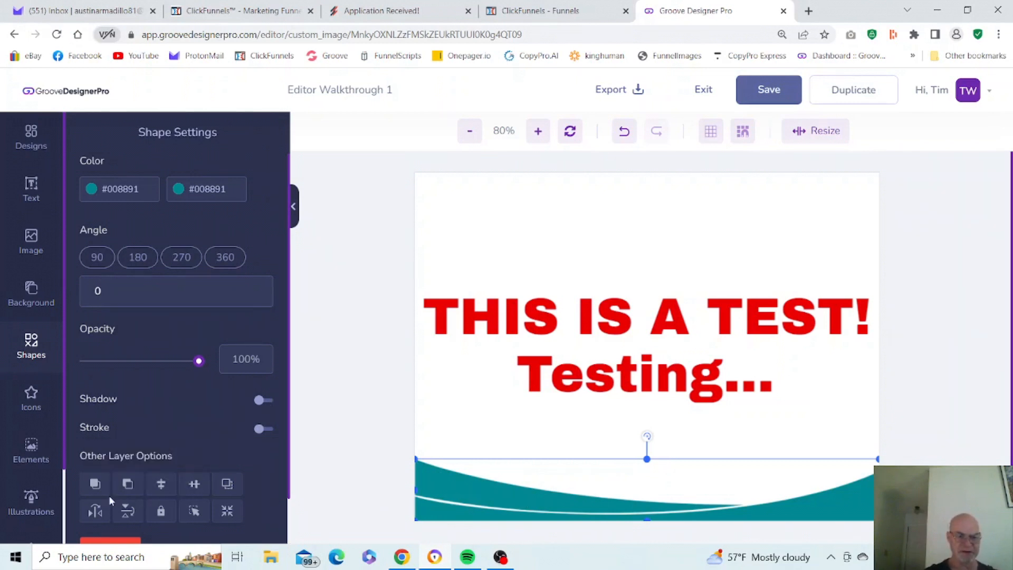
# - Duplicate the teal wave, flip the copy vertically and place it flush with the canvas's upper edge
pyautogui.click(226, 485)
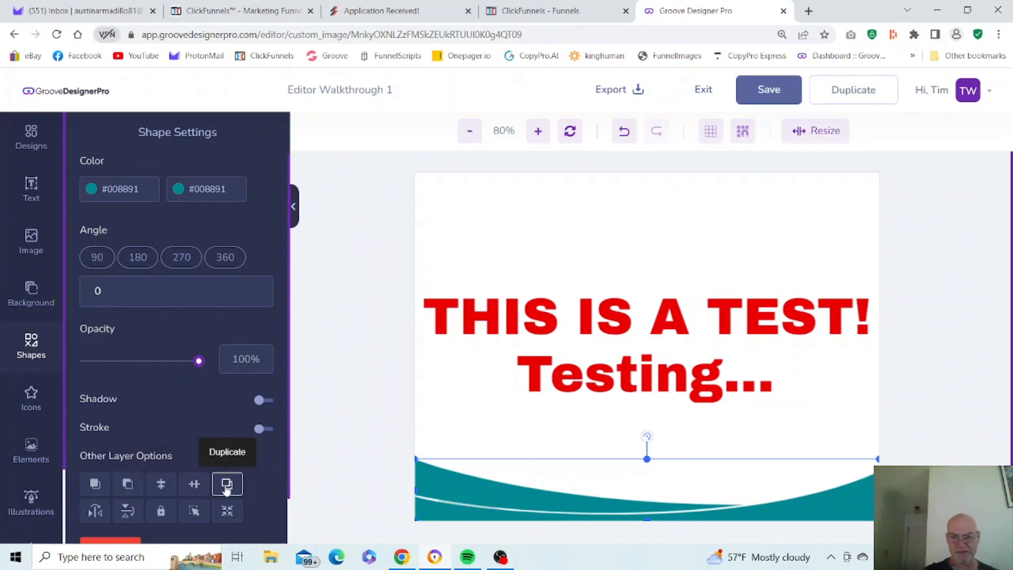
pyautogui.moveTo(490, 506); pyautogui.dragTo(487, 351)
pyautogui.moveTo(488, 270); pyautogui.dragTo(464, 235)
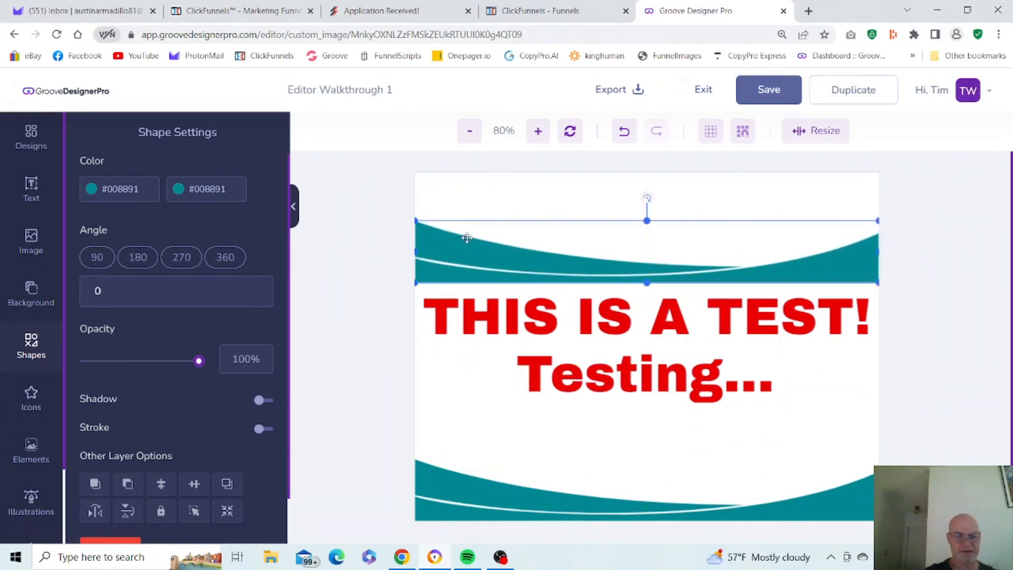
pyautogui.click(125, 510)
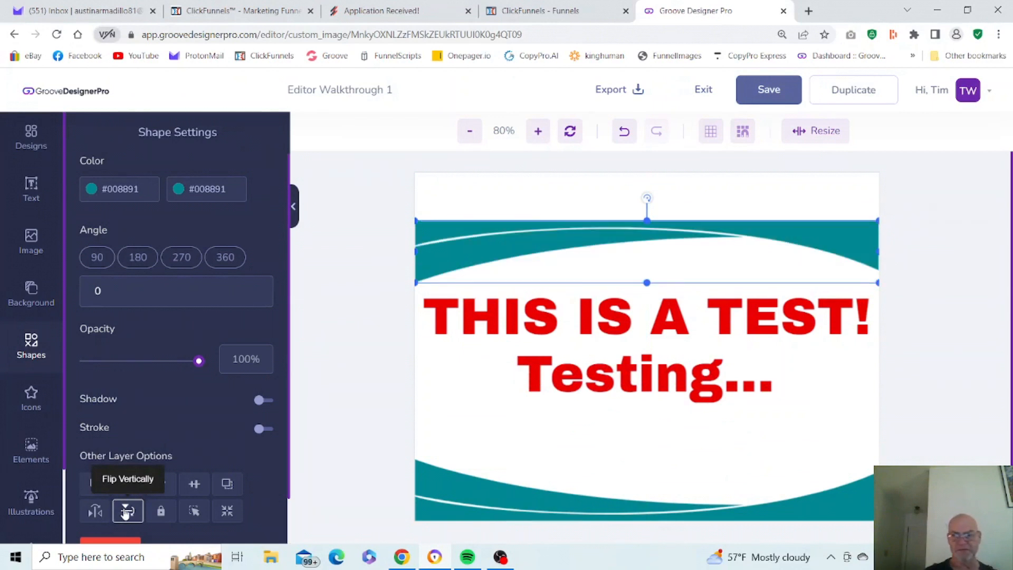
pyautogui.moveTo(640, 238); pyautogui.dragTo(630, 184)
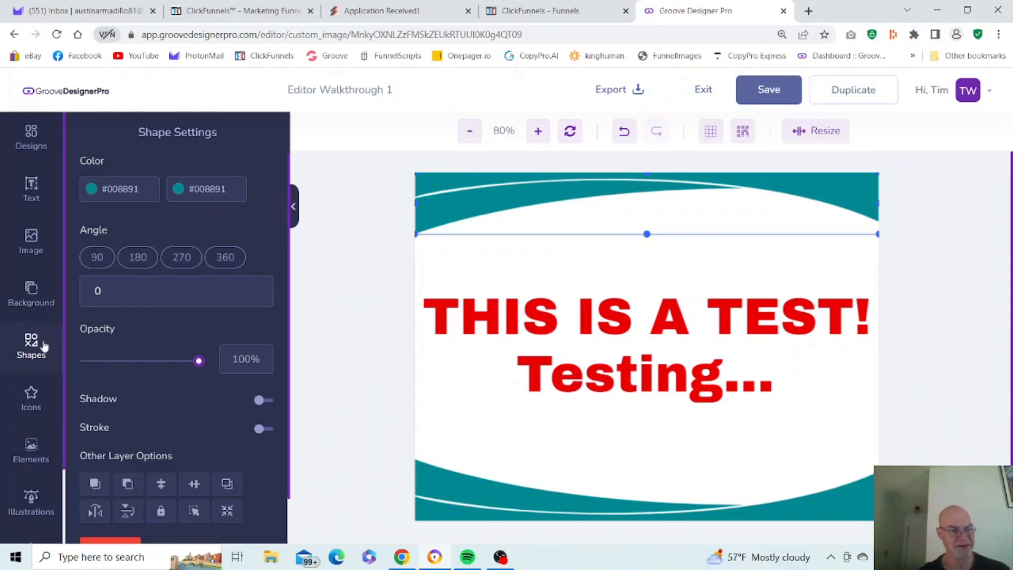
# - Search the icons for "food", add the black hand holding a covered dish, and place it below the text
pyautogui.click(35, 393)
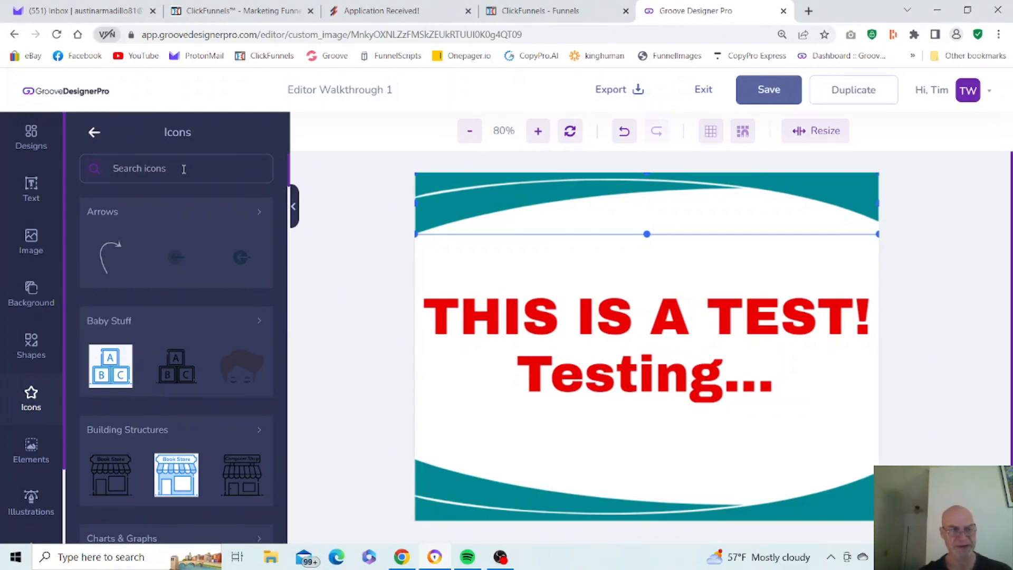
pyautogui.write('food')
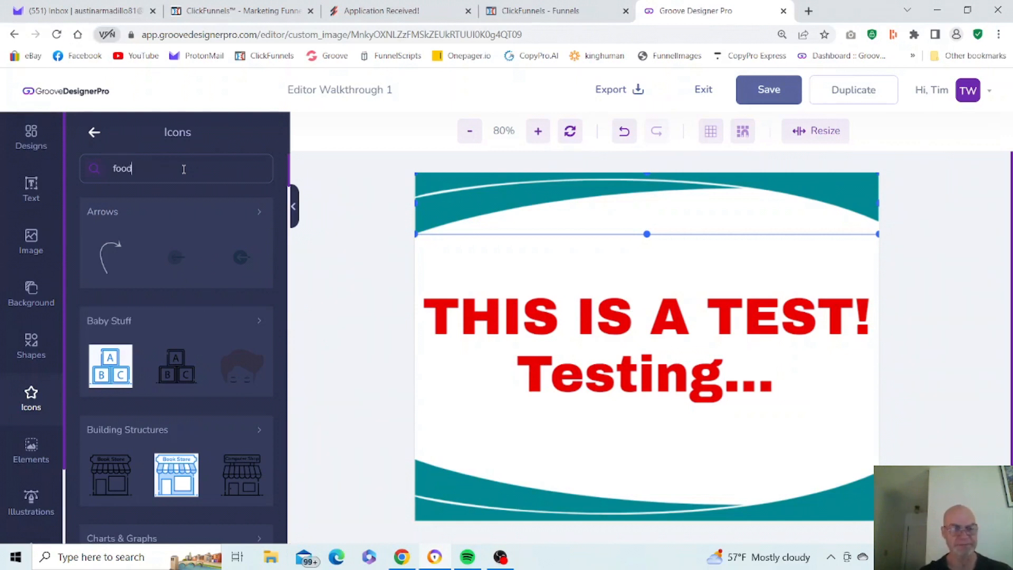
pyautogui.press('Return')
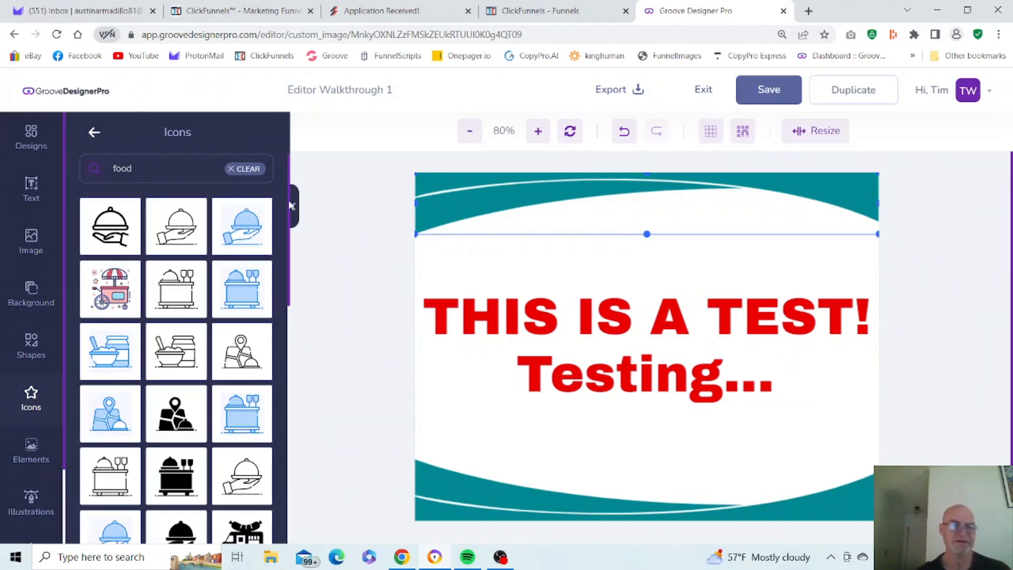
pyautogui.moveTo(288, 199); pyautogui.dragTo(305, 212)
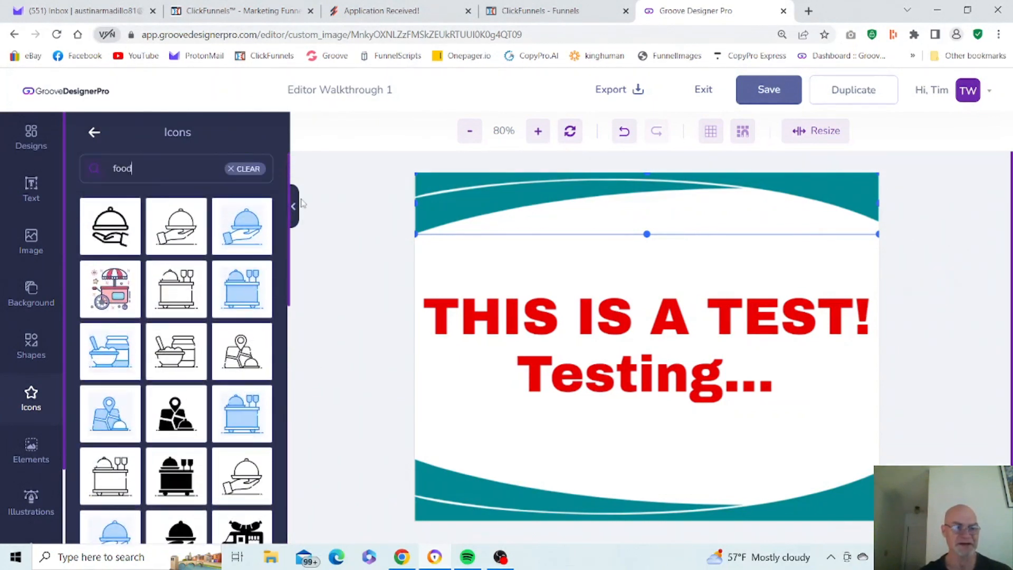
pyautogui.click(111, 234)
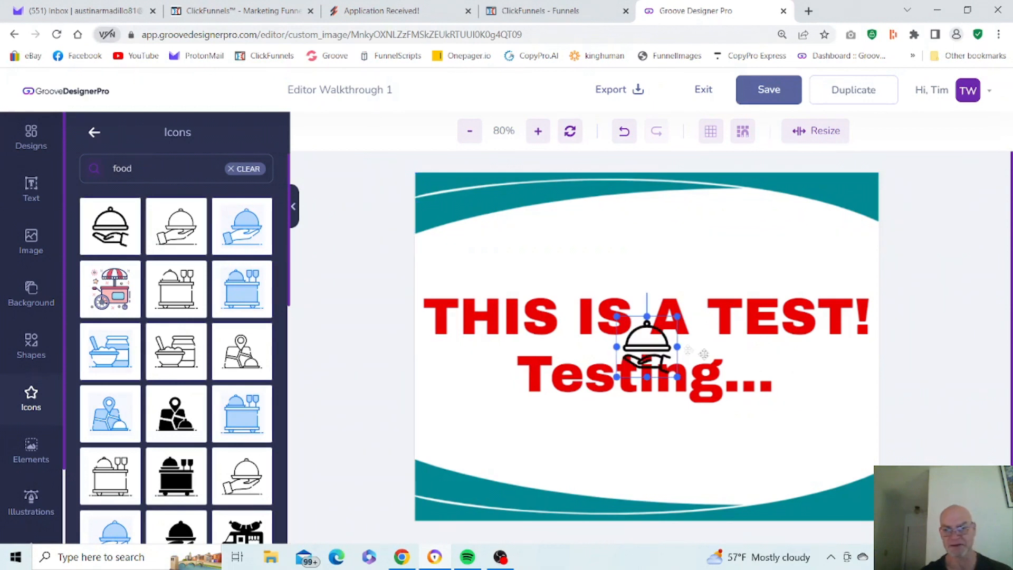
pyautogui.moveTo(656, 339); pyautogui.dragTo(668, 445)
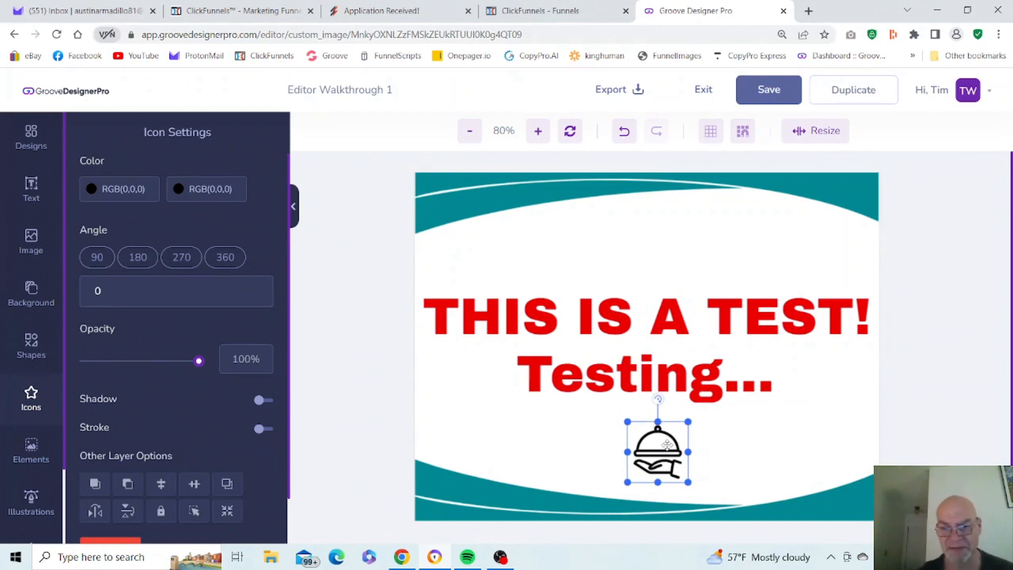
# - Recolour the hand part of the covered-dish icon to blue, RGB(36,56,216)
pyautogui.click(725, 438)
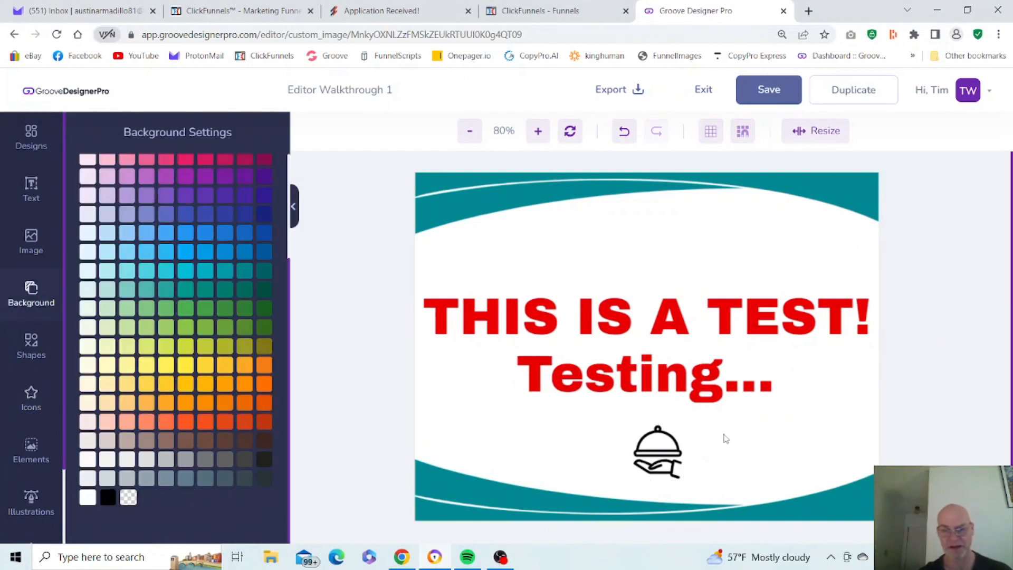
pyautogui.click(666, 445)
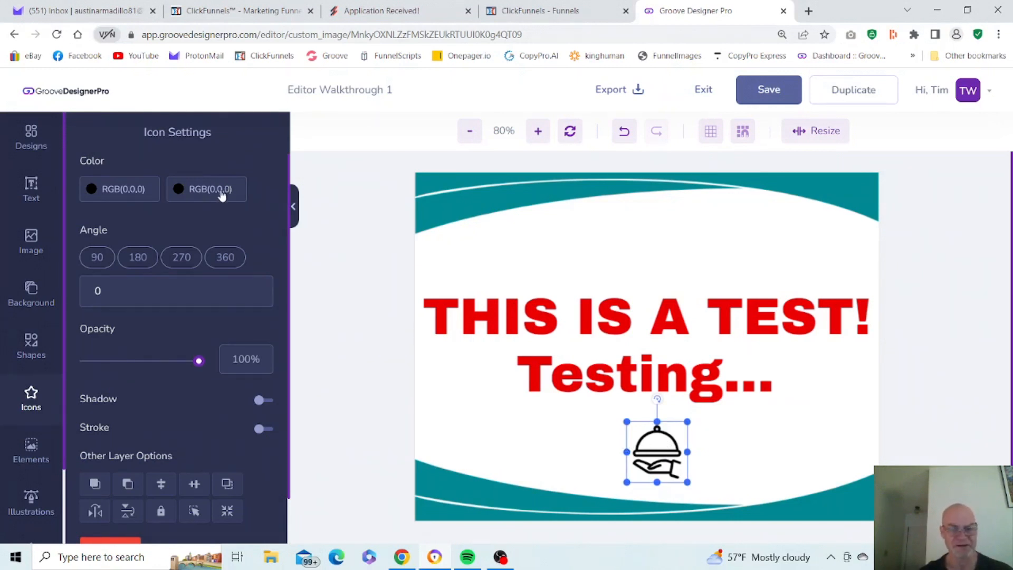
pyautogui.click(140, 194)
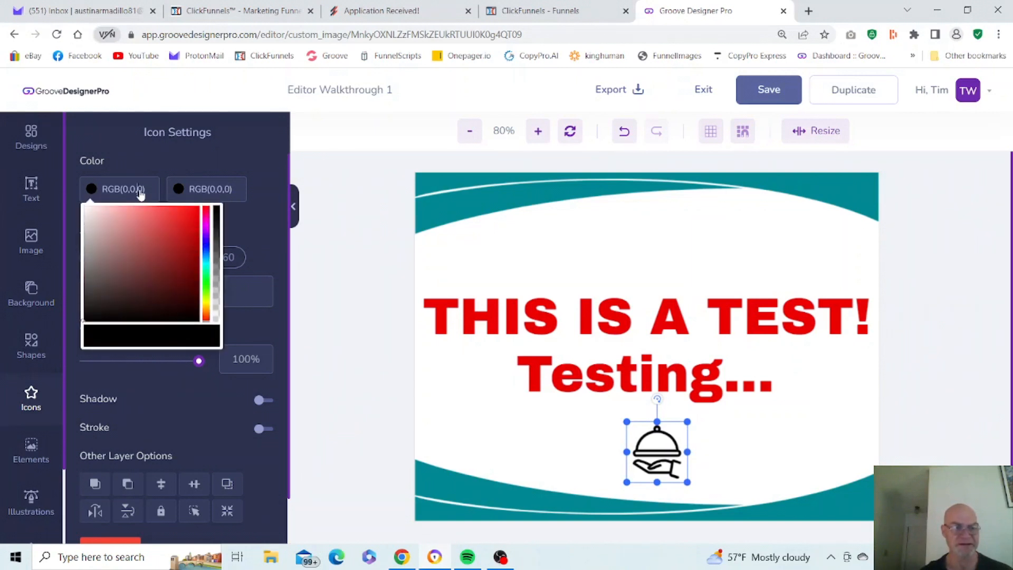
pyautogui.click(206, 246)
pyautogui.moveTo(174, 251); pyautogui.dragTo(181, 224)
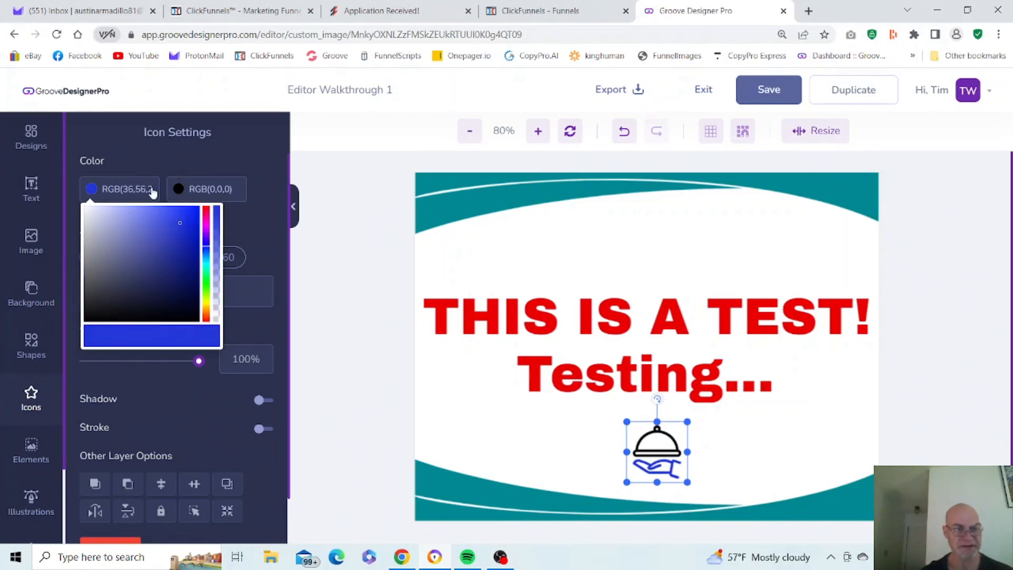
pyautogui.click(264, 208)
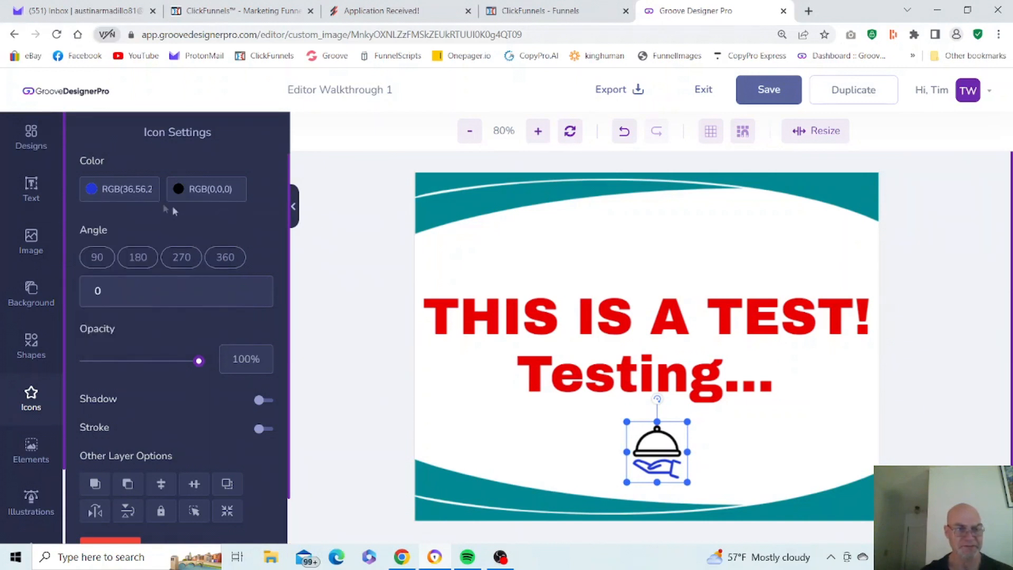
# - Copy the RGB value of the hand's blue colour from the icon's first colour setting
pyautogui.click(135, 191)
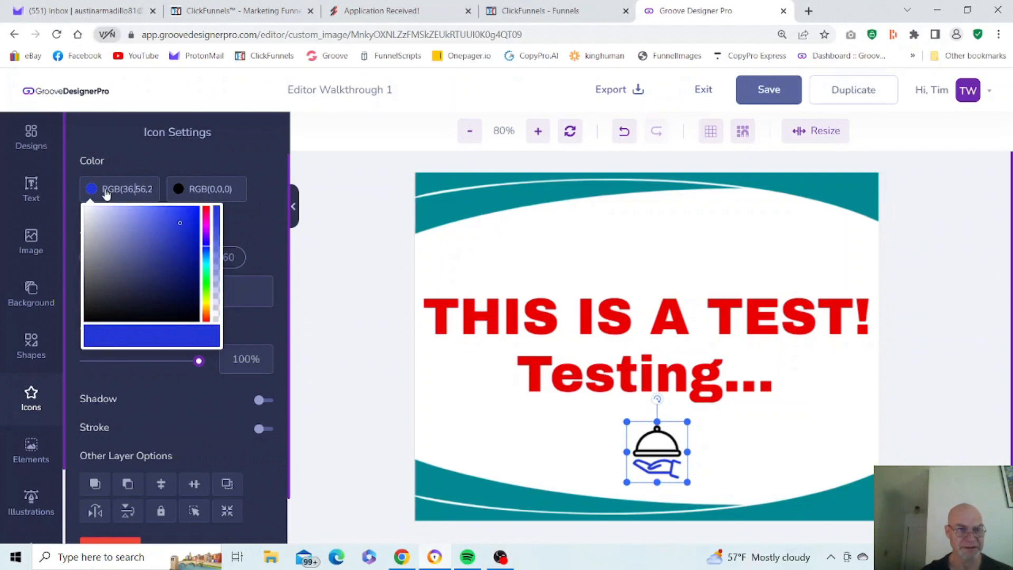
pyautogui.moveTo(106, 193); pyautogui.dragTo(163, 196)
pyautogui.rightClick(141, 195)
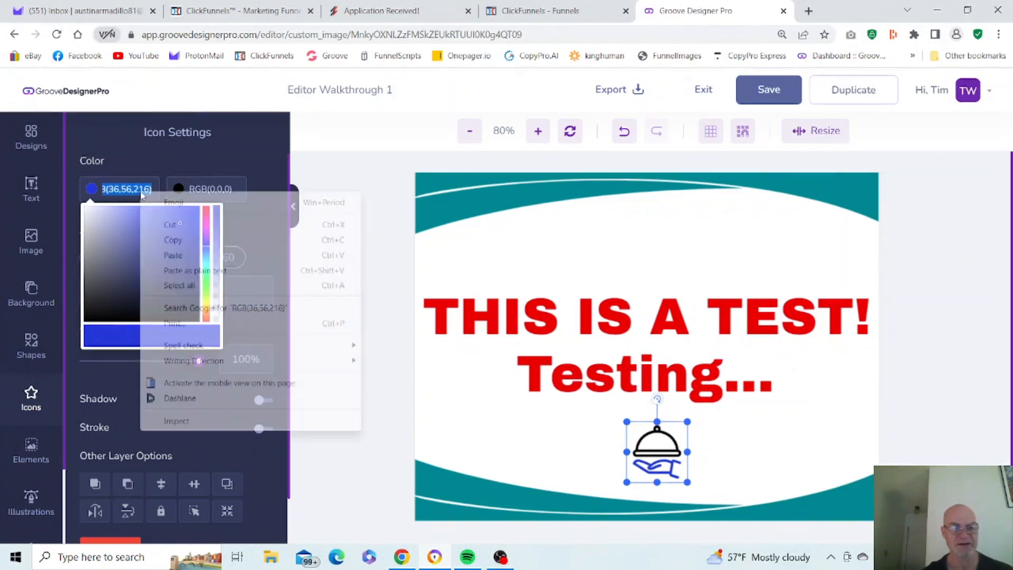
pyautogui.click(178, 239)
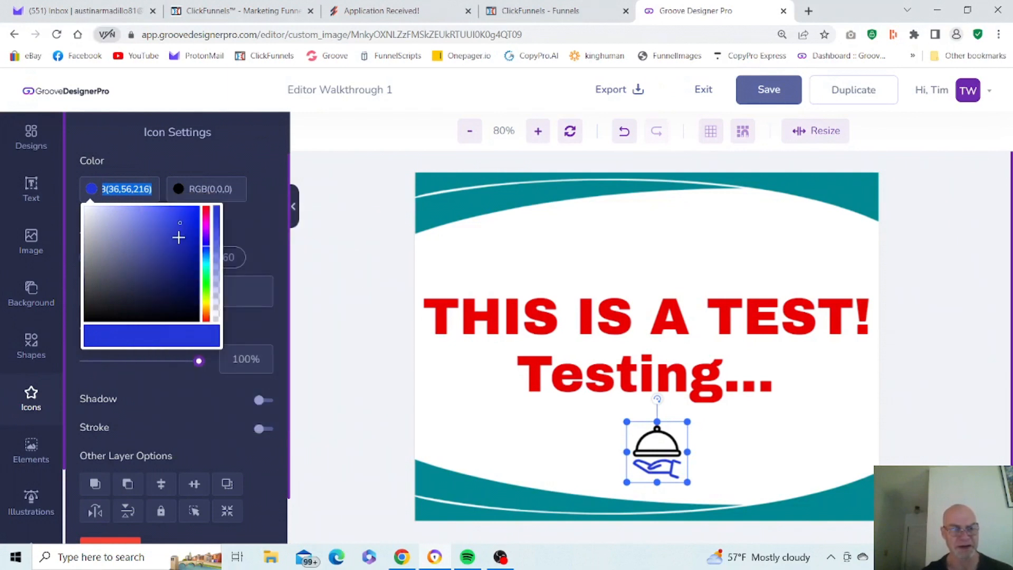
# - Replace the icon's second colour with the copied RGB(36,56,216) so the dish cover matches the hand
pyautogui.click(227, 194)
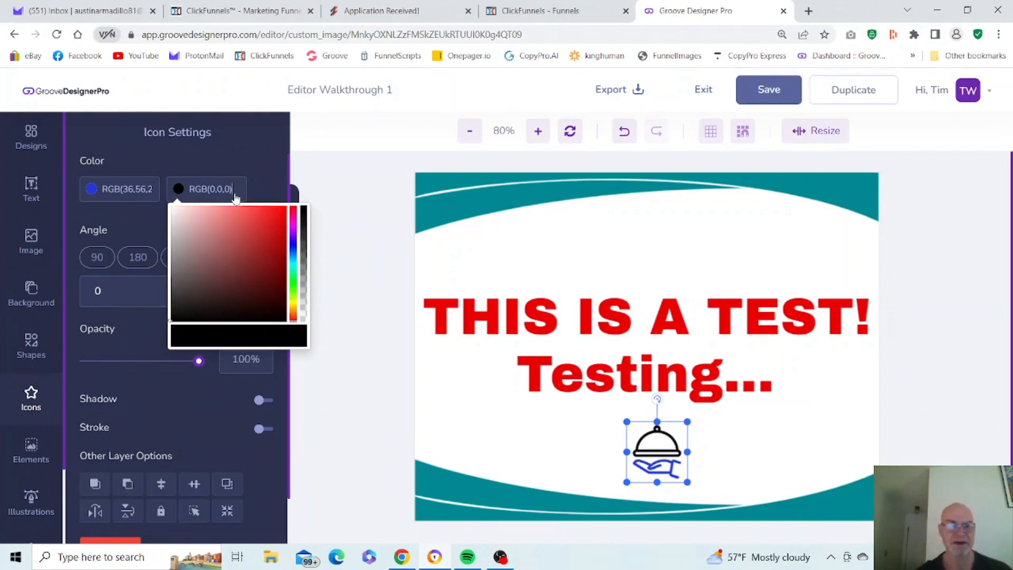
pyautogui.press('BackSpace')
pyautogui.press('BackSpace')
pyautogui.press('BackSpace')
pyautogui.press('BackSpace')
pyautogui.press('BackSpace')
pyautogui.press('BackSpace')
pyautogui.press('BackSpace')
pyautogui.press('BackSpace')
pyautogui.press('BackSpace')
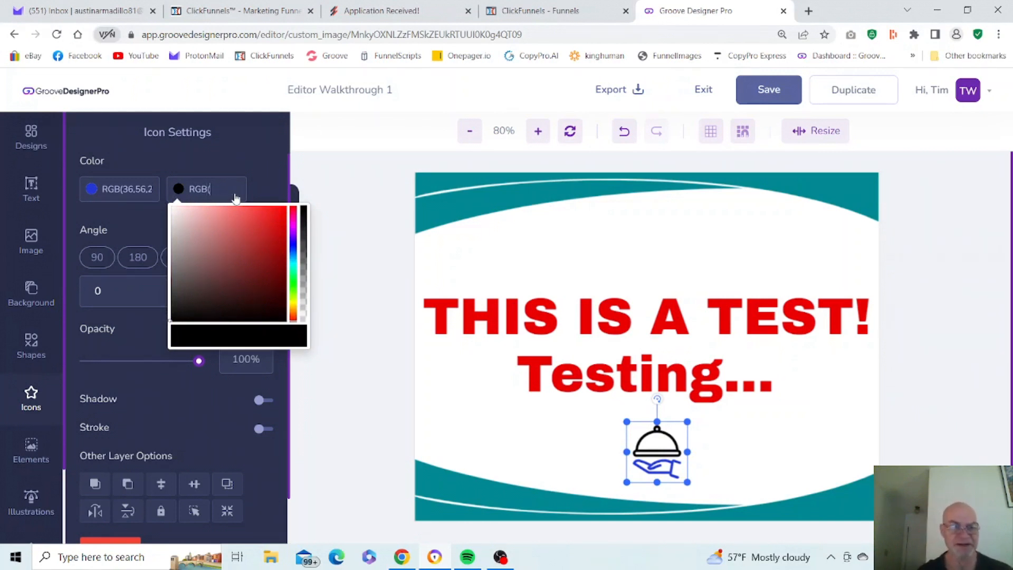
pyautogui.press('BackSpace')
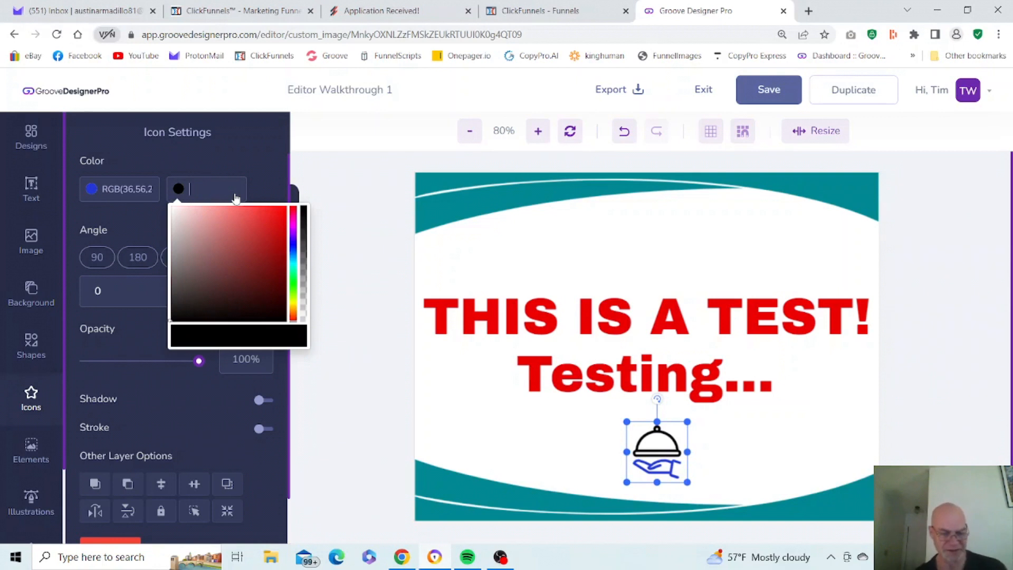
pyautogui.hotkey('ctrl', 'v')
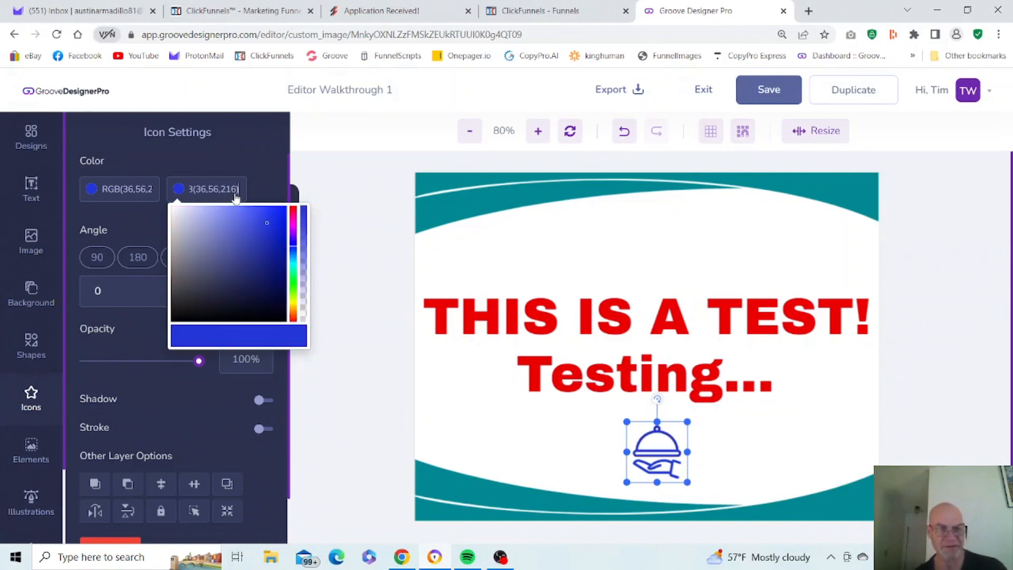
pyautogui.click(264, 170)
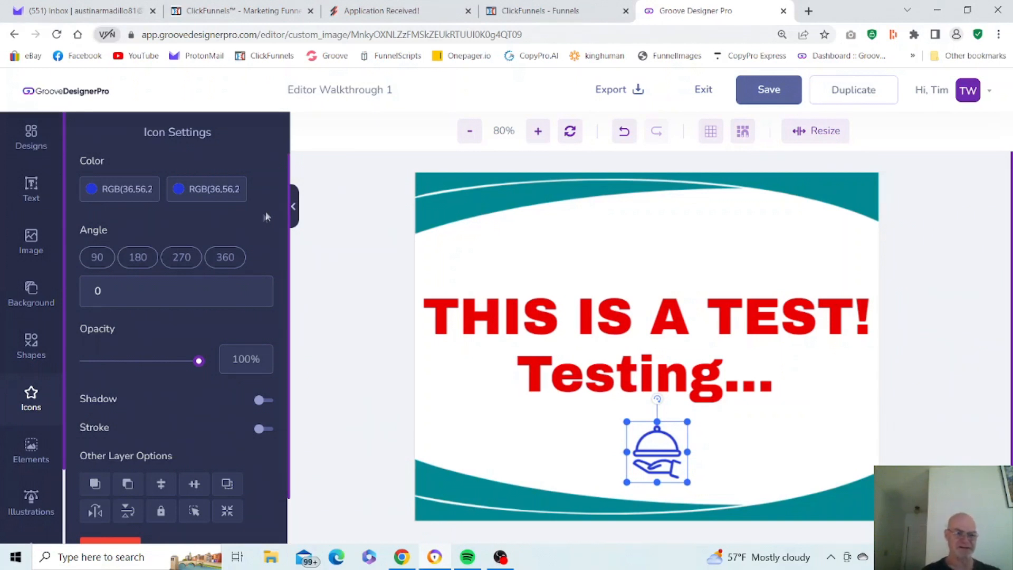
# - Add the LinkedIn logo from the Brands category of the elements, shrink it and place it just right of the dish icon
pyautogui.click(33, 447)
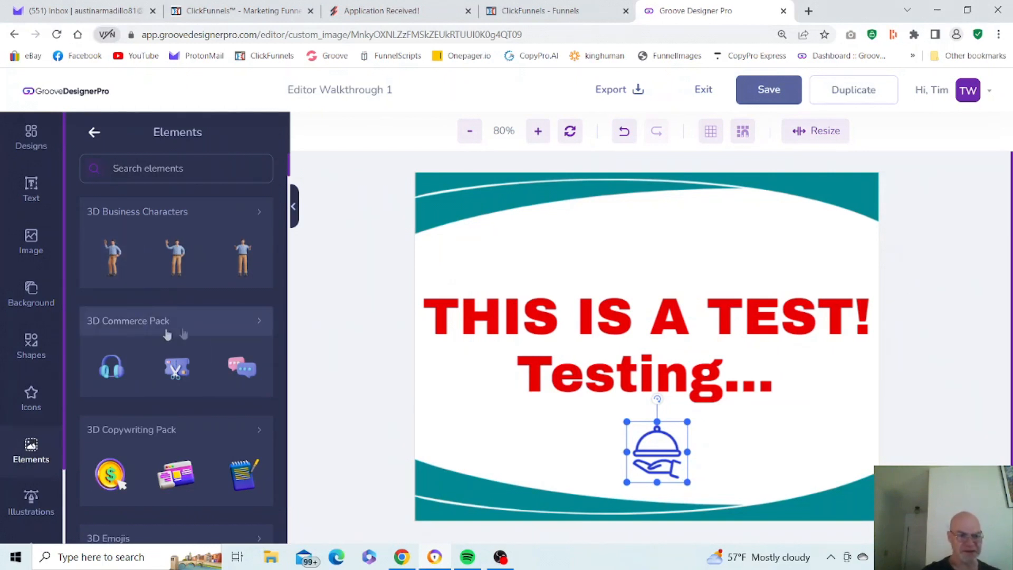
pyautogui.moveTo(288, 238); pyautogui.dragTo(289, 262)
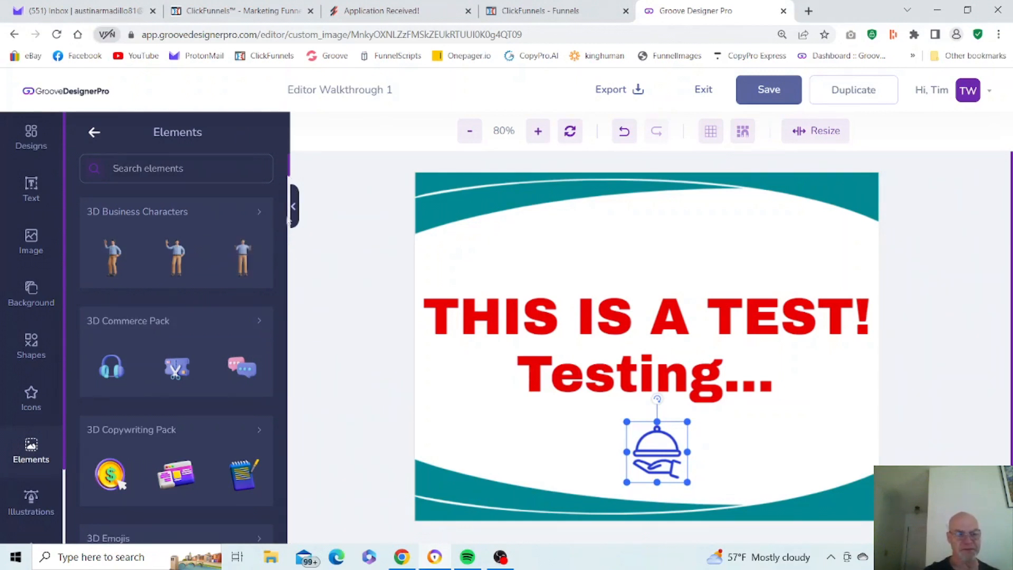
pyautogui.moveTo(289, 172); pyautogui.dragTo(286, 278)
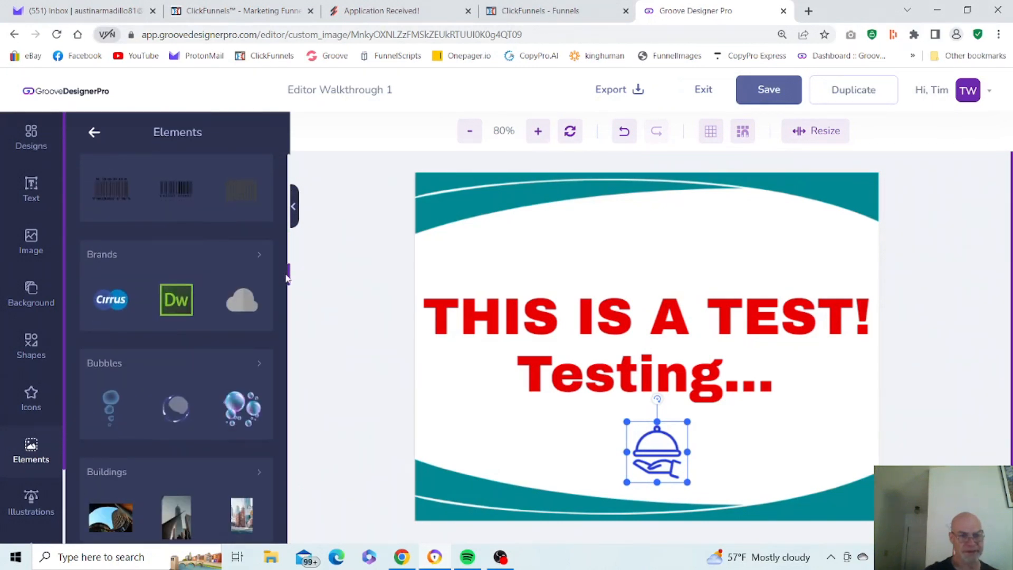
pyautogui.click(116, 256)
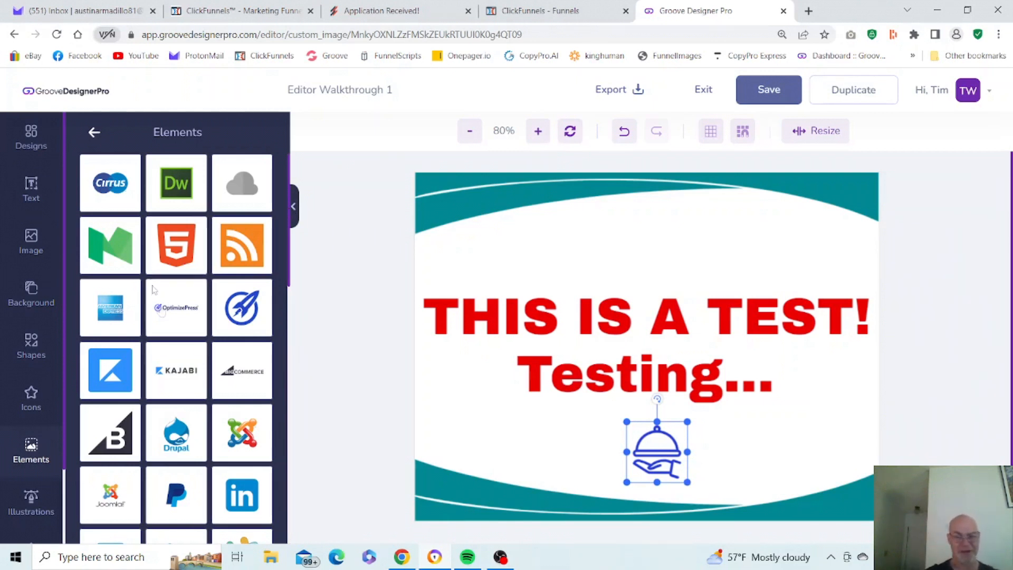
pyautogui.click(243, 494)
pyautogui.click(621, 290)
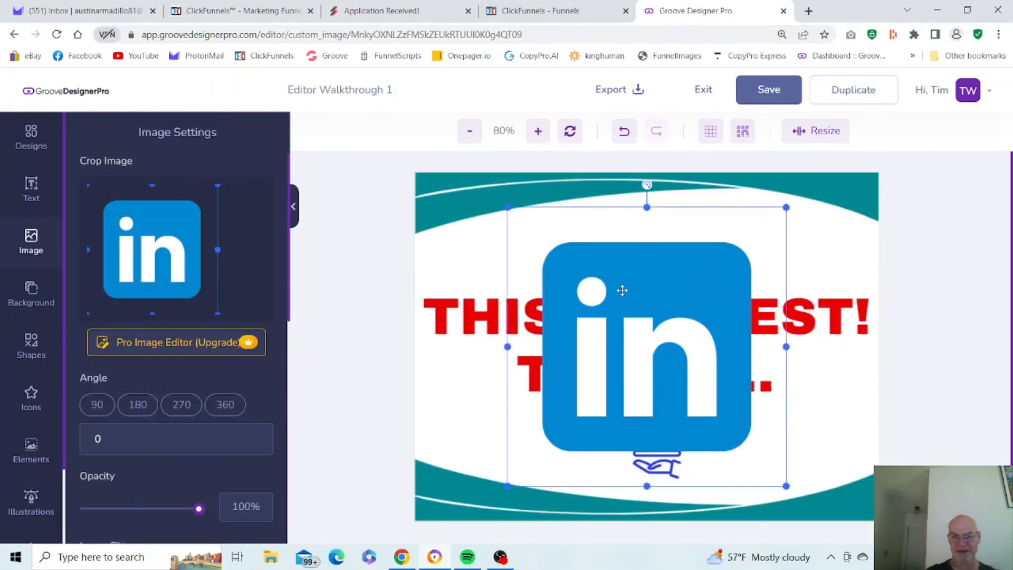
pyautogui.moveTo(504, 207); pyautogui.dragTo(756, 432)
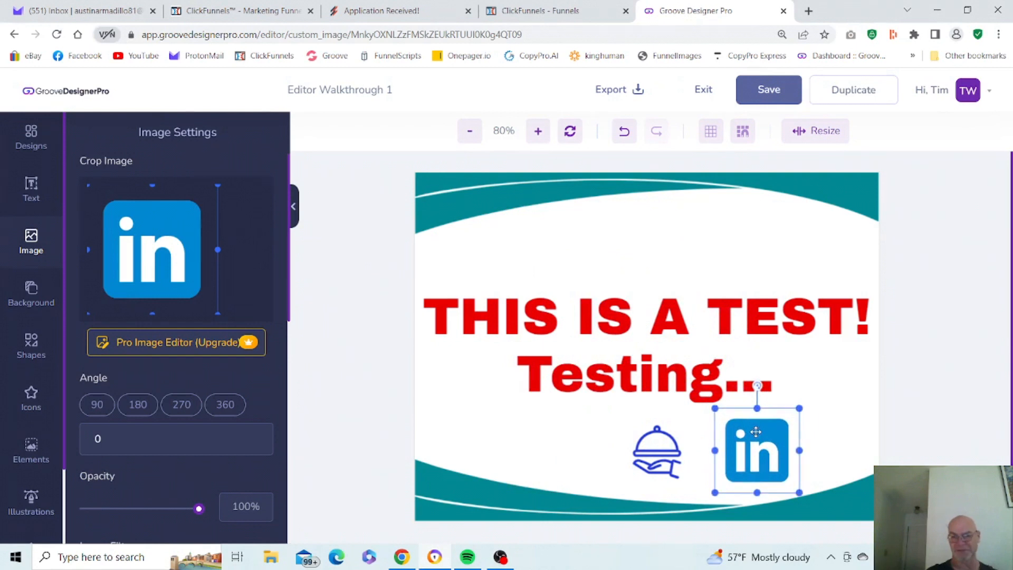
pyautogui.click(839, 433)
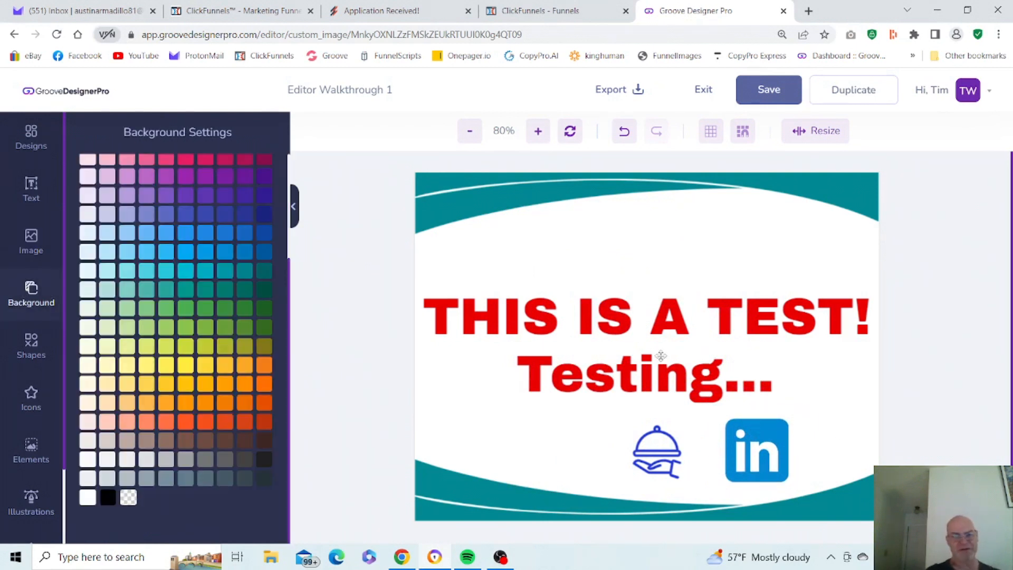
pyautogui.click(31, 460)
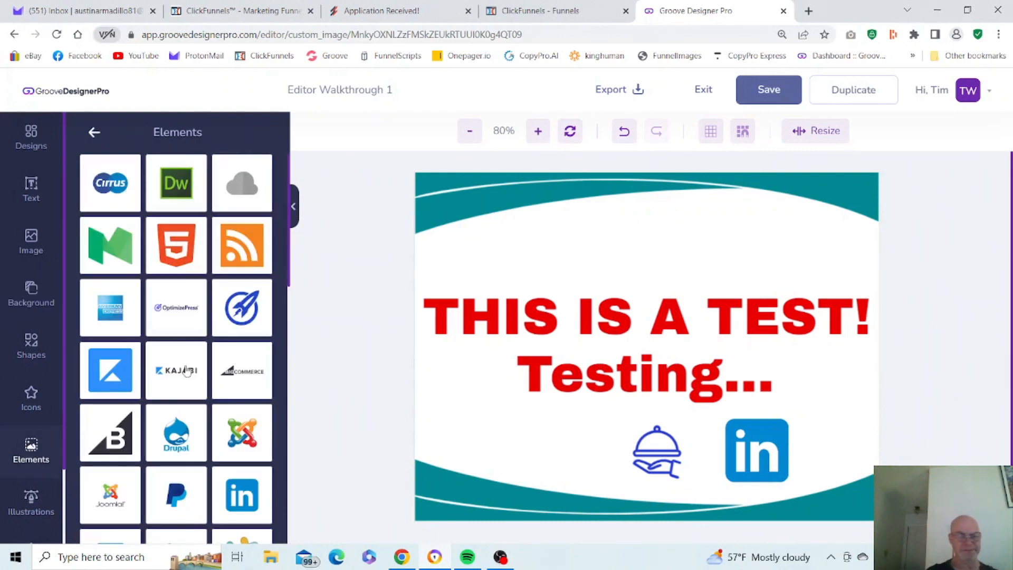
pyautogui.click(93, 134)
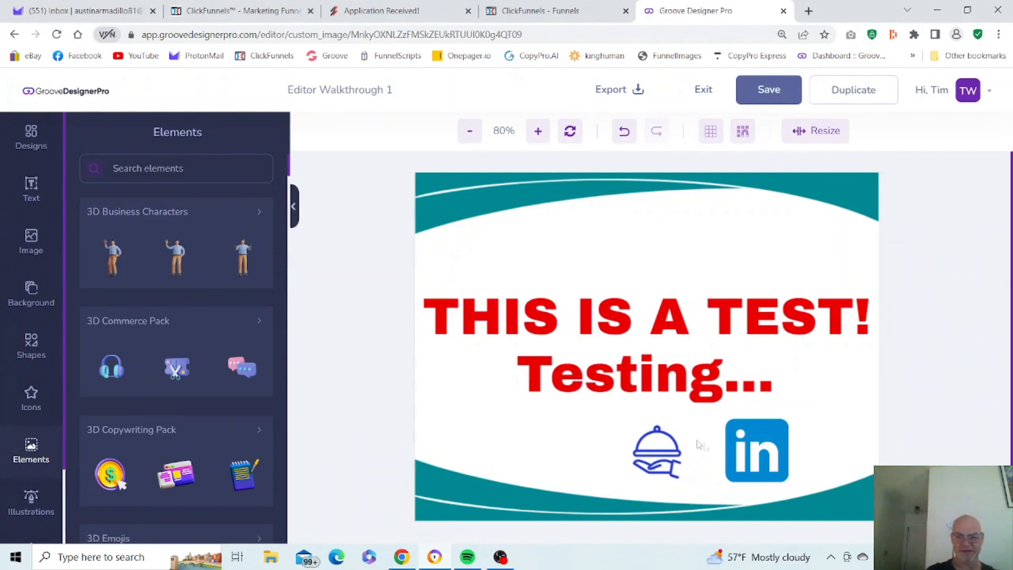
# - Try to crop the LinkedIn logo from the left edge of its crop preview, and undo the last change
pyautogui.click(745, 448)
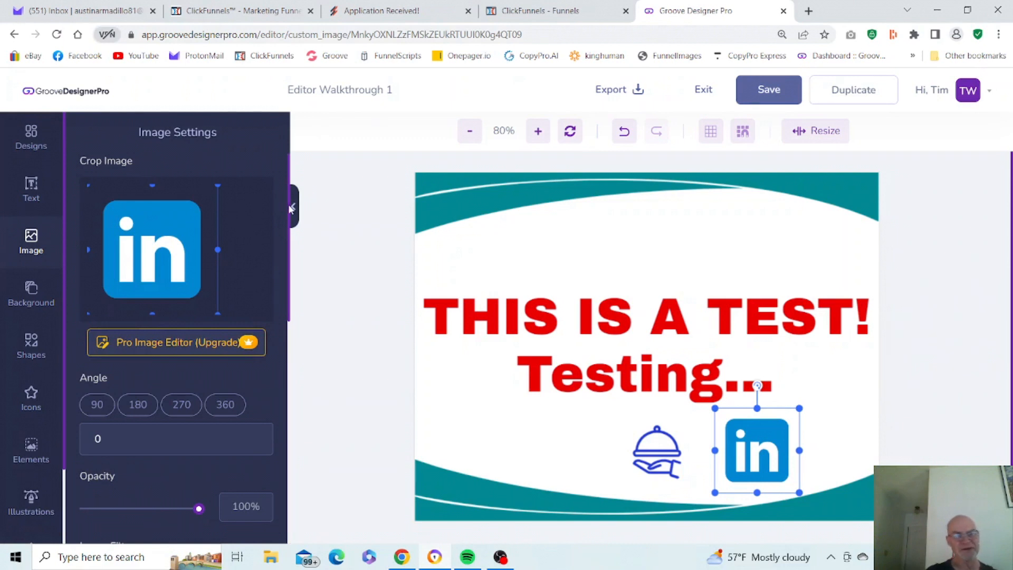
pyautogui.moveTo(288, 204); pyautogui.dragTo(295, 230)
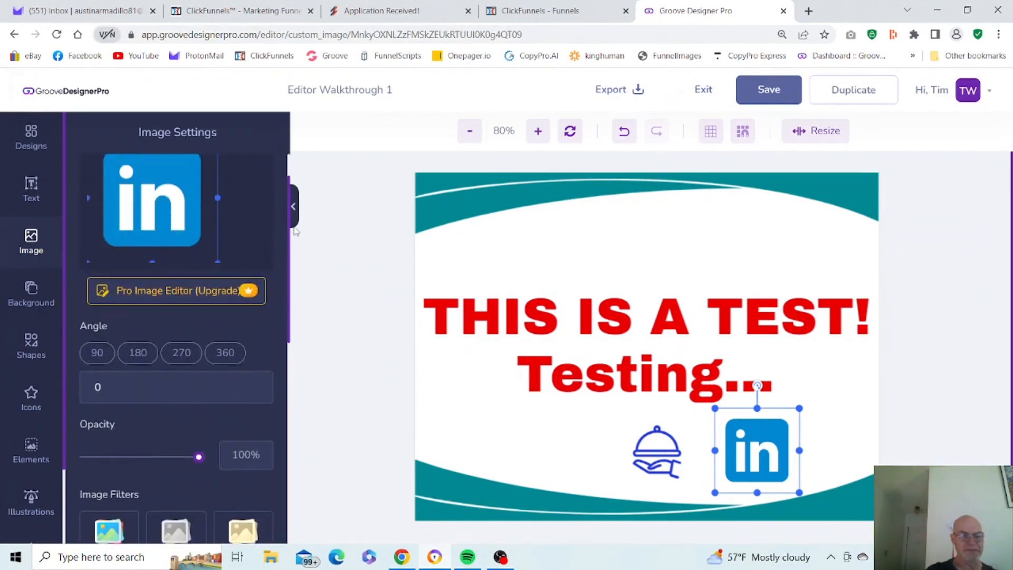
pyautogui.scroll(2, 256, 217)
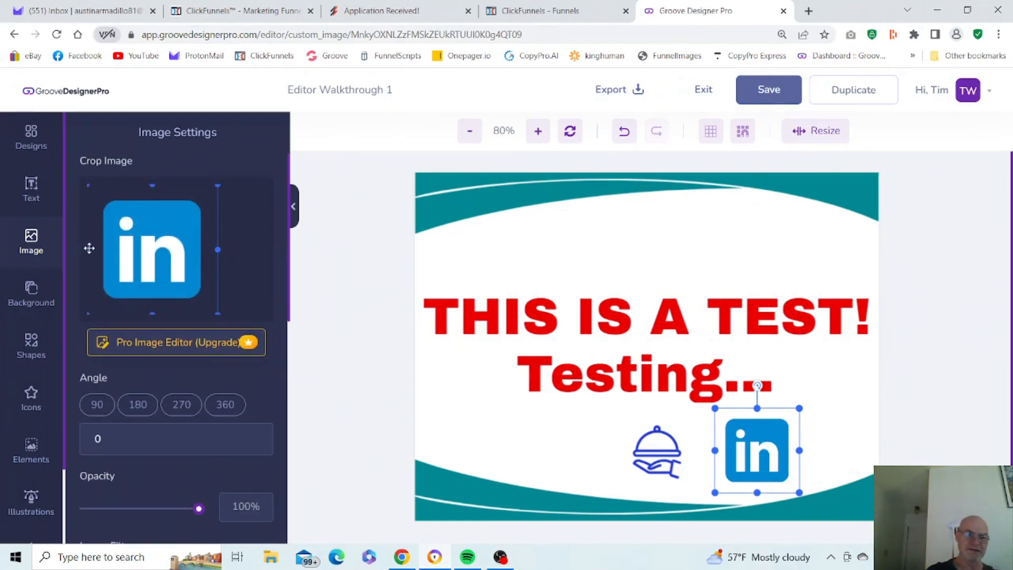
pyautogui.moveTo(89, 248); pyautogui.dragTo(136, 245)
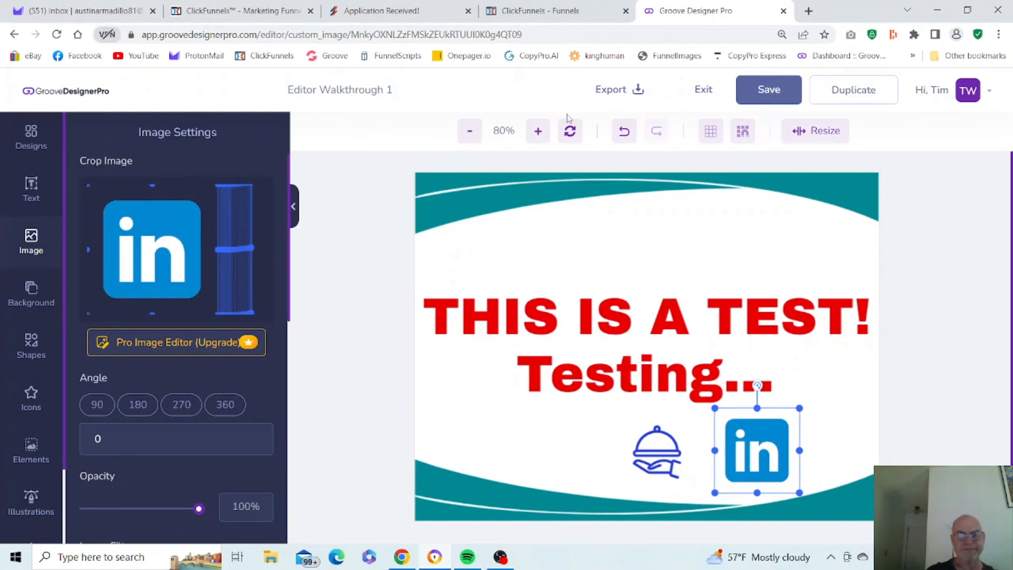
pyautogui.click(623, 132)
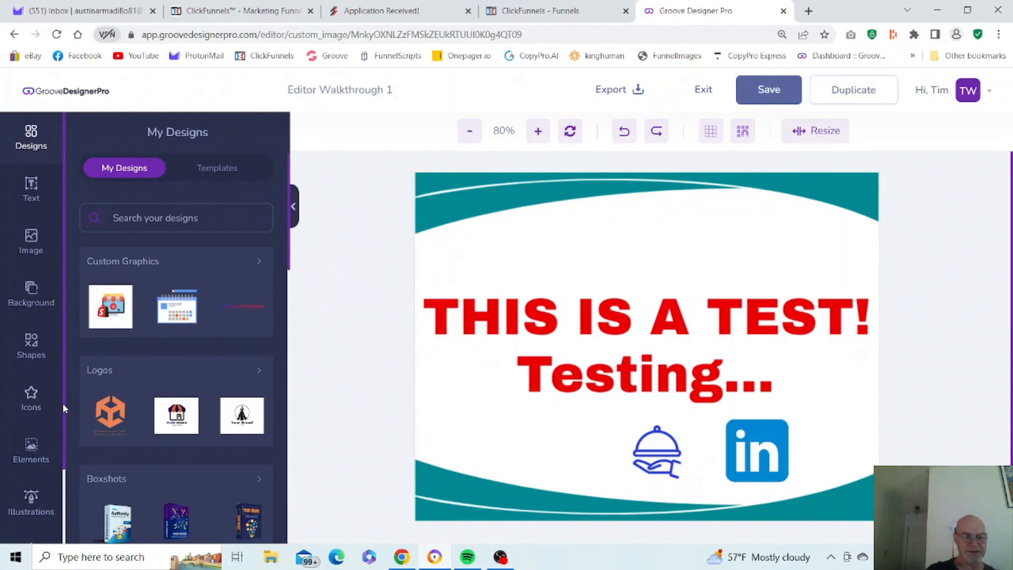
# - Try the Grayscale, Sepia, Invert and Sepia2 image filters on the LinkedIn logo, and switch them off again
pyautogui.click(756, 456)
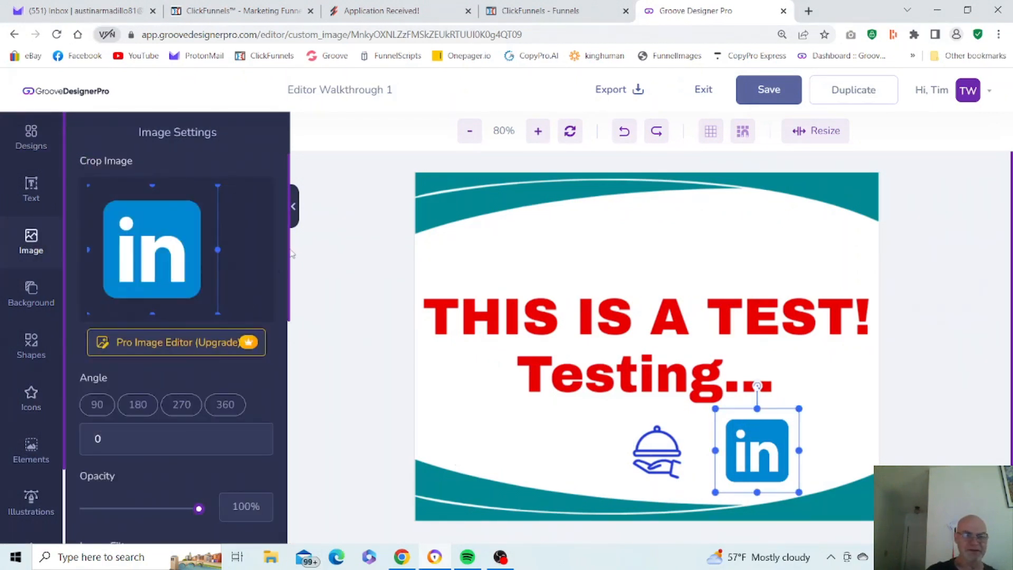
pyautogui.moveTo(289, 250); pyautogui.dragTo(282, 391)
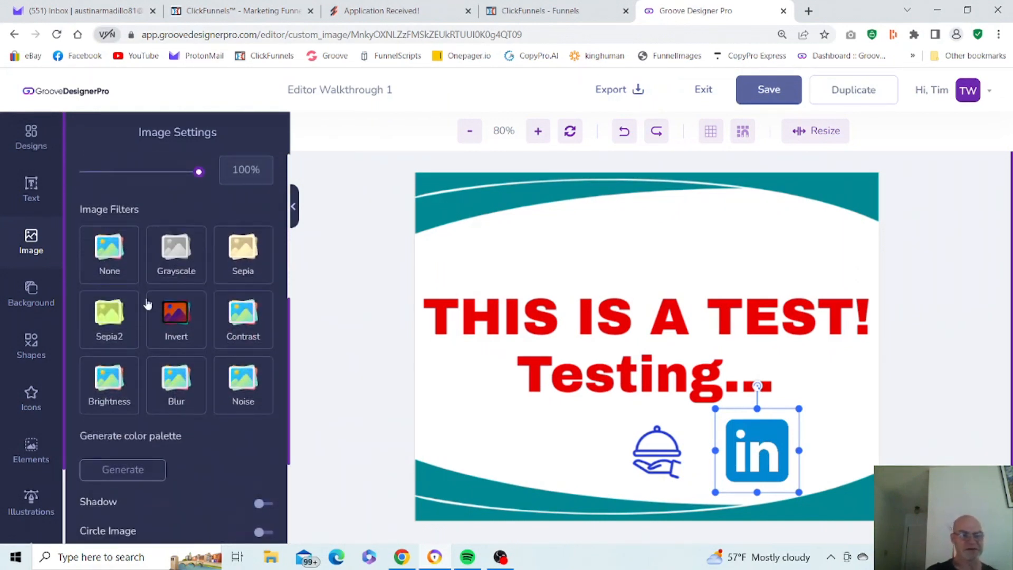
pyautogui.click(189, 241)
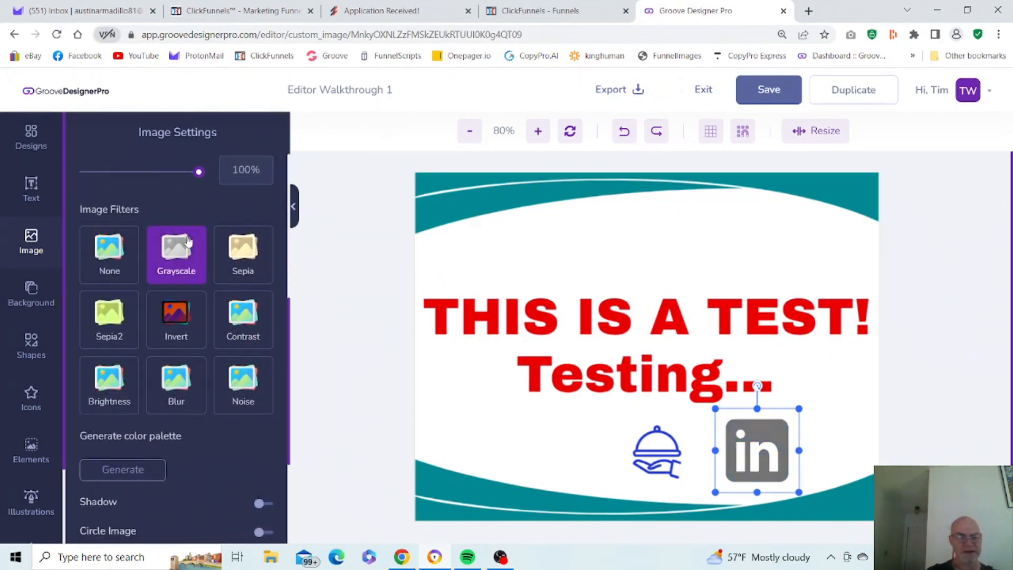
pyautogui.click(266, 265)
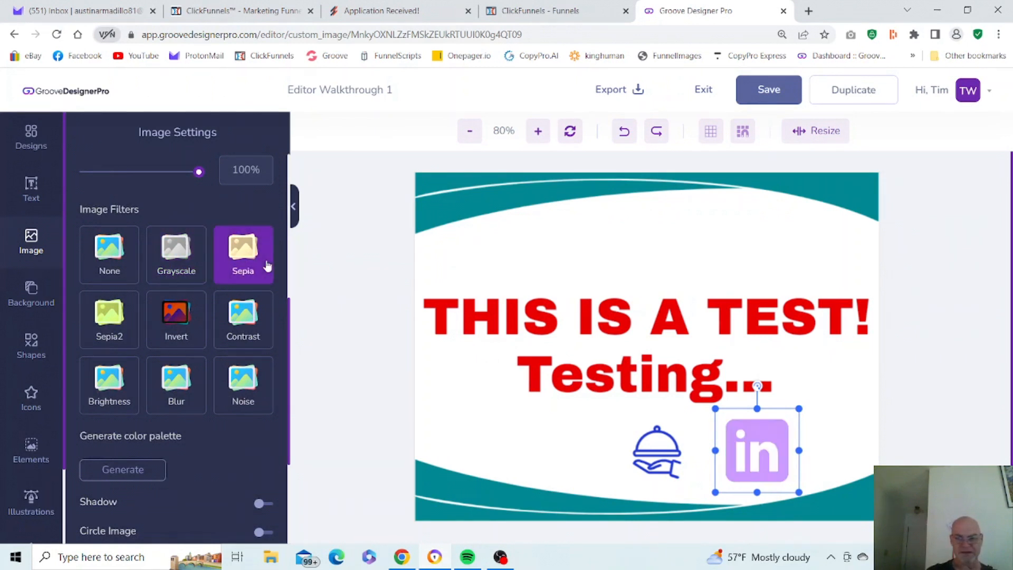
pyautogui.click(174, 332)
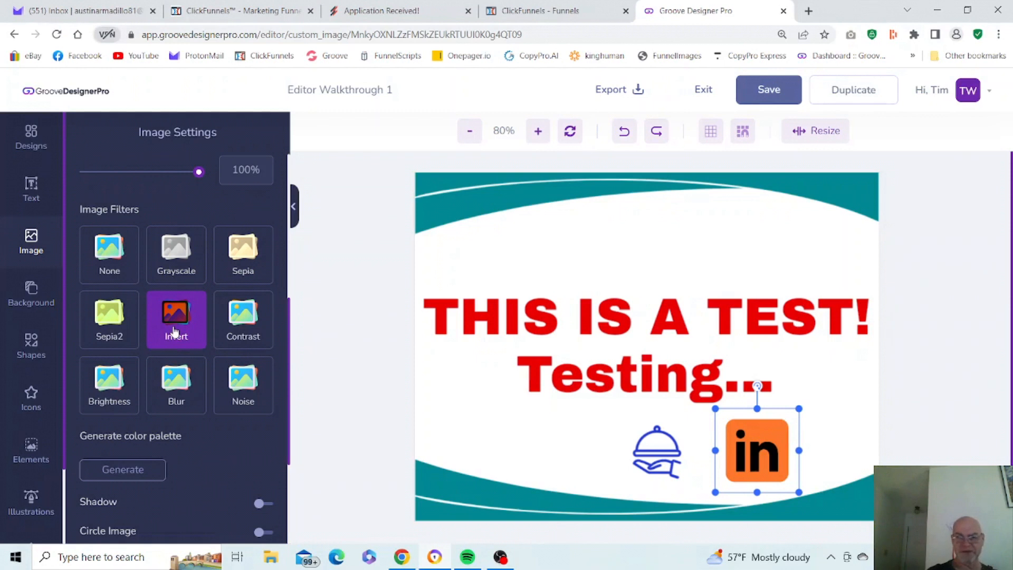
pyautogui.click(174, 331)
pyautogui.click(107, 324)
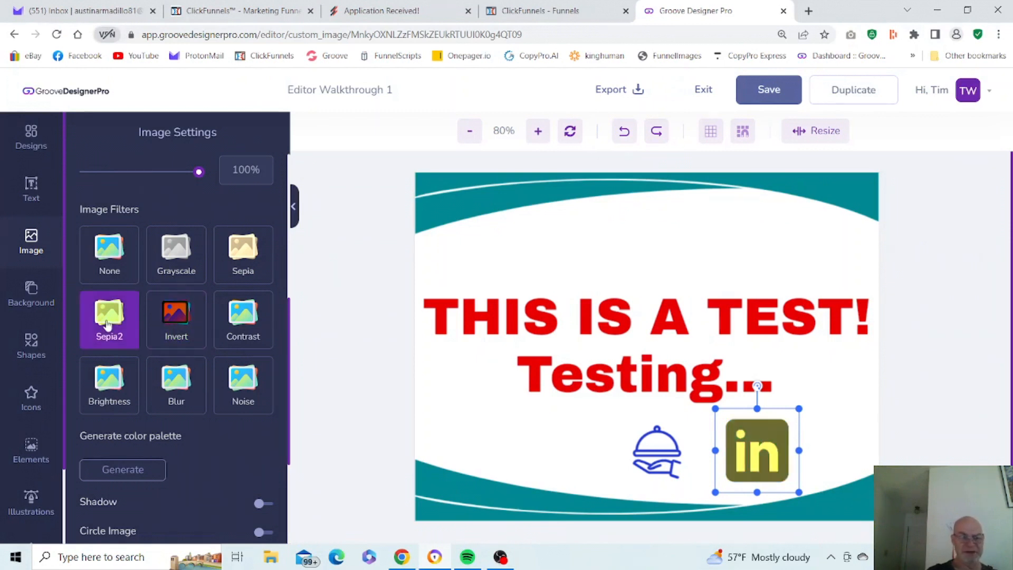
pyautogui.click(107, 323)
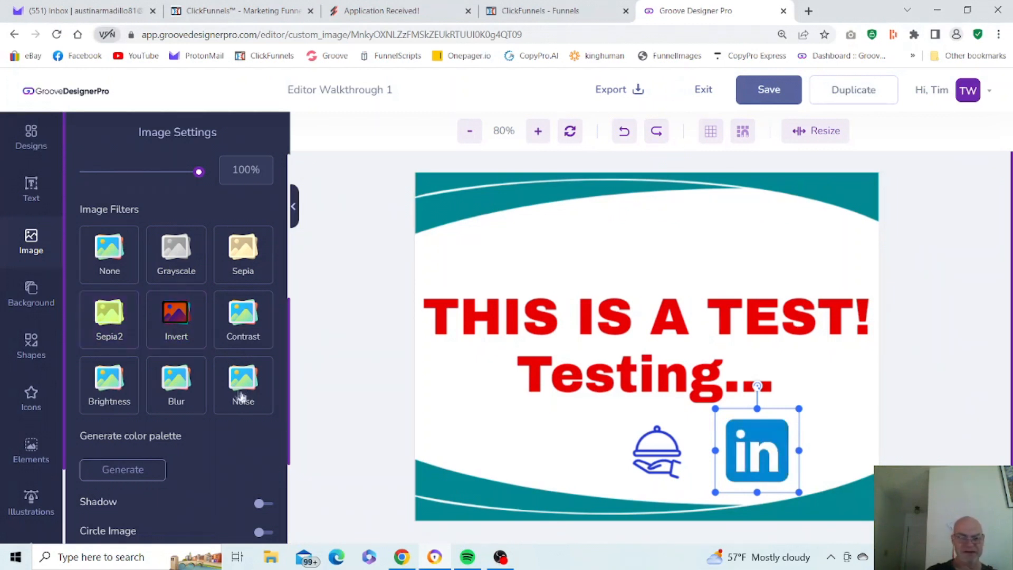
# - Toggle the Contrast filter on the LinkedIn logo on and off, and apply the Blur filter
pyautogui.click(248, 307)
pyautogui.click(248, 307)
pyautogui.click(177, 395)
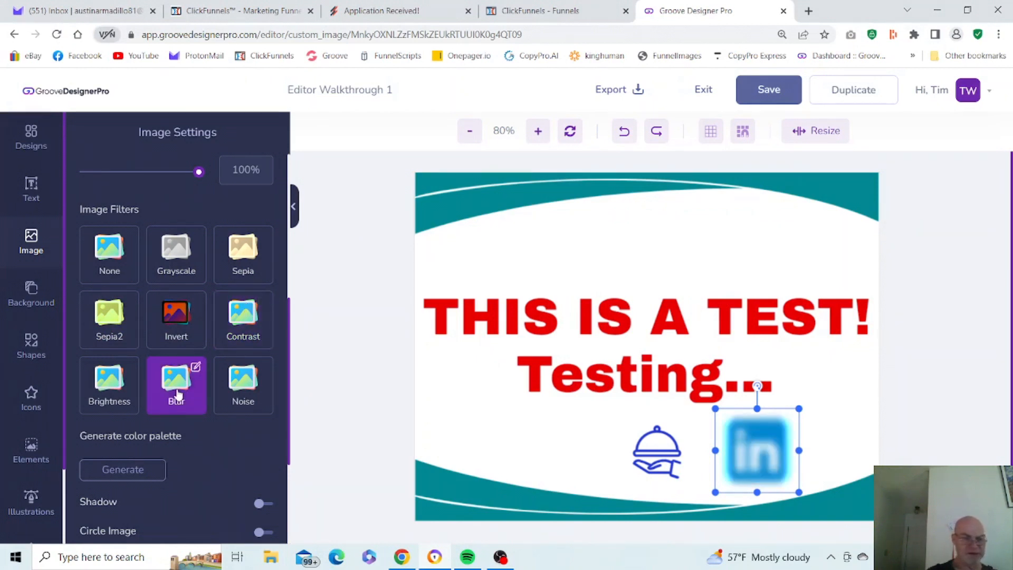
# - Switch off the Blur filter on the LinkedIn logo, and try the Brightness and Noise filters, switching each off again
pyautogui.click(177, 395)
pyautogui.click(120, 386)
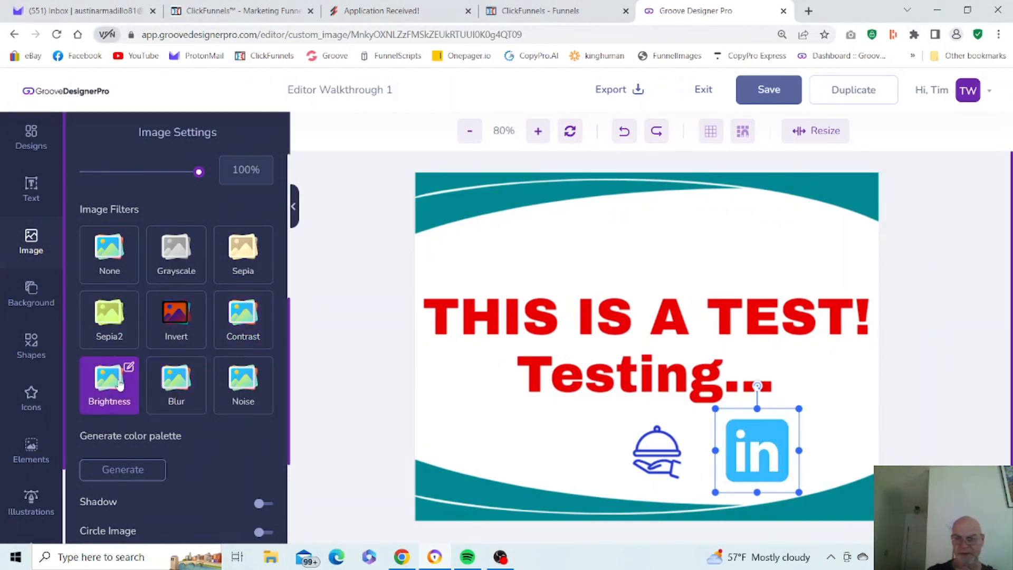
pyautogui.click(120, 386)
pyautogui.click(245, 387)
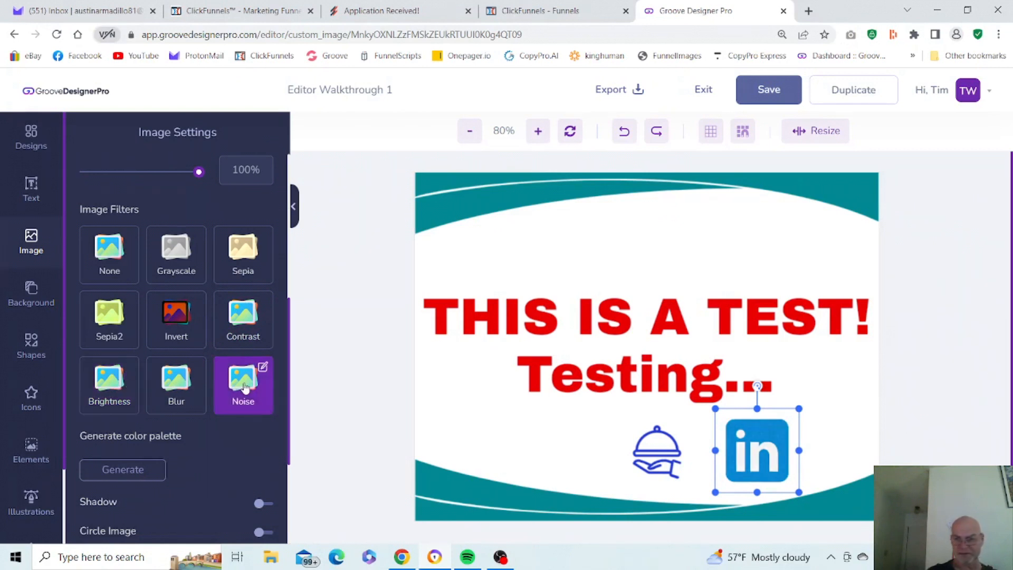
pyautogui.click(246, 387)
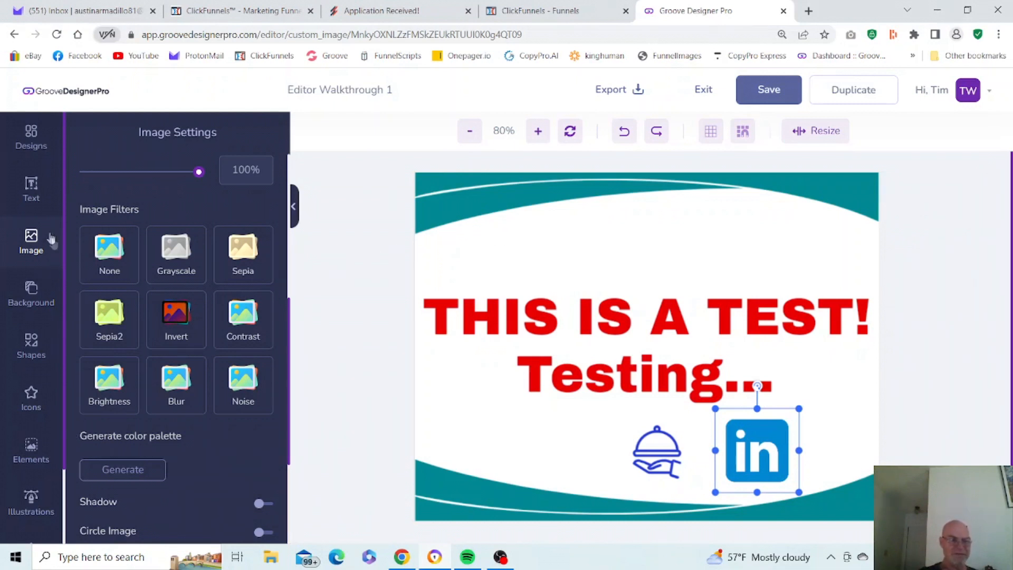
# - Add the pie chart and magnifying glass illustration from the Black & White Drawing category and stretch it slightly upward
pyautogui.click(39, 494)
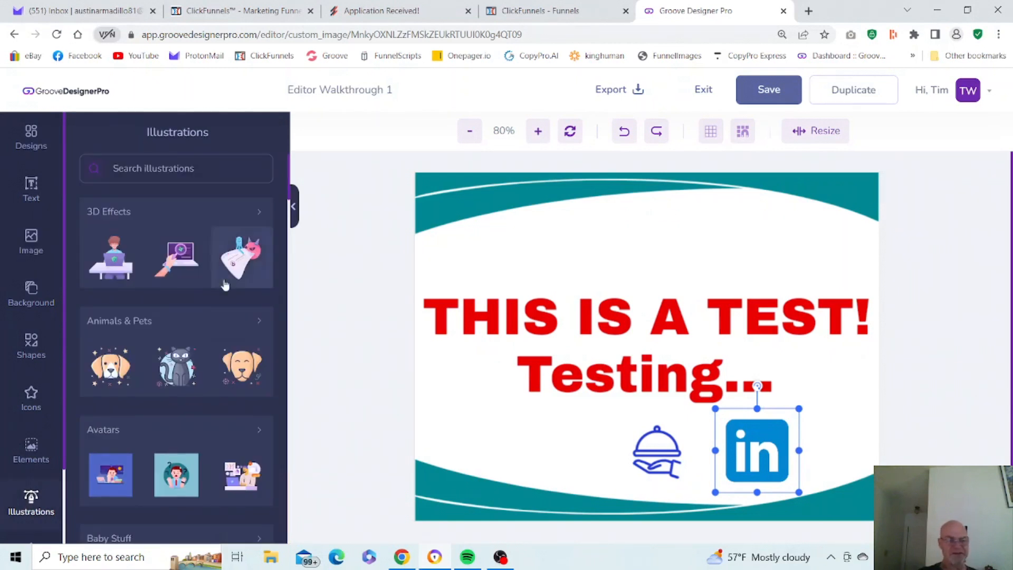
pyautogui.moveTo(289, 199); pyautogui.dragTo(276, 255)
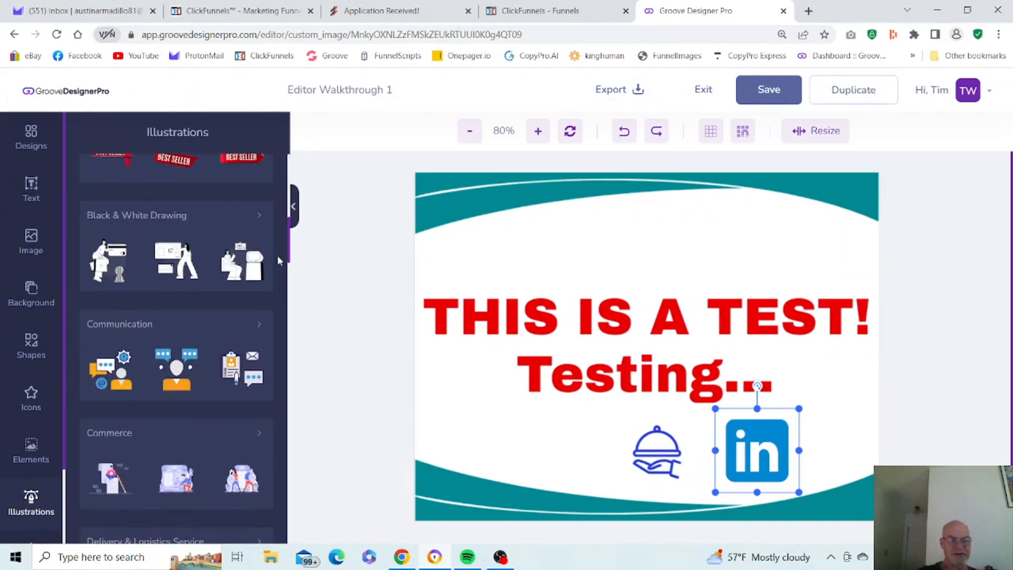
pyautogui.click(169, 219)
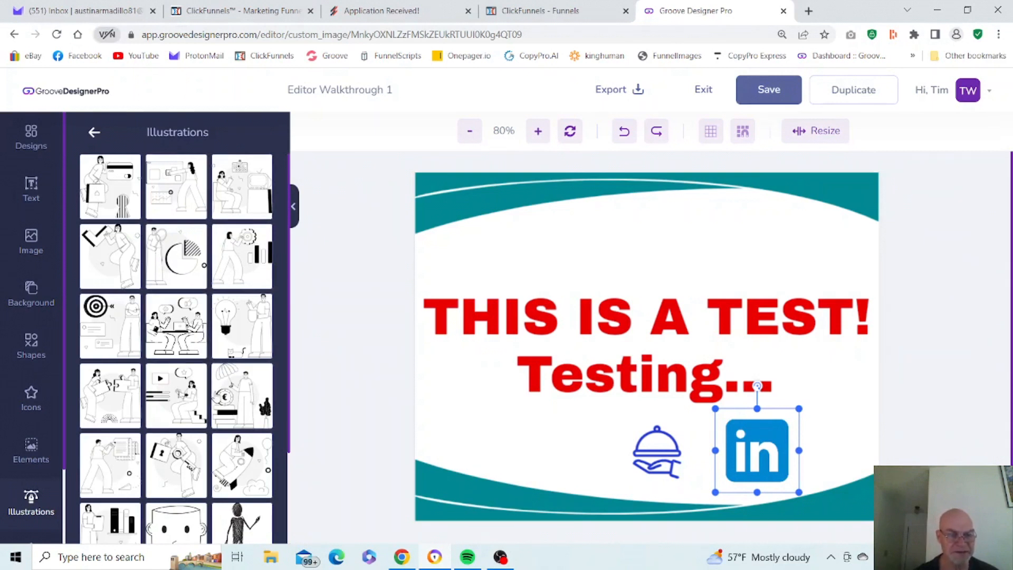
pyautogui.click(185, 250)
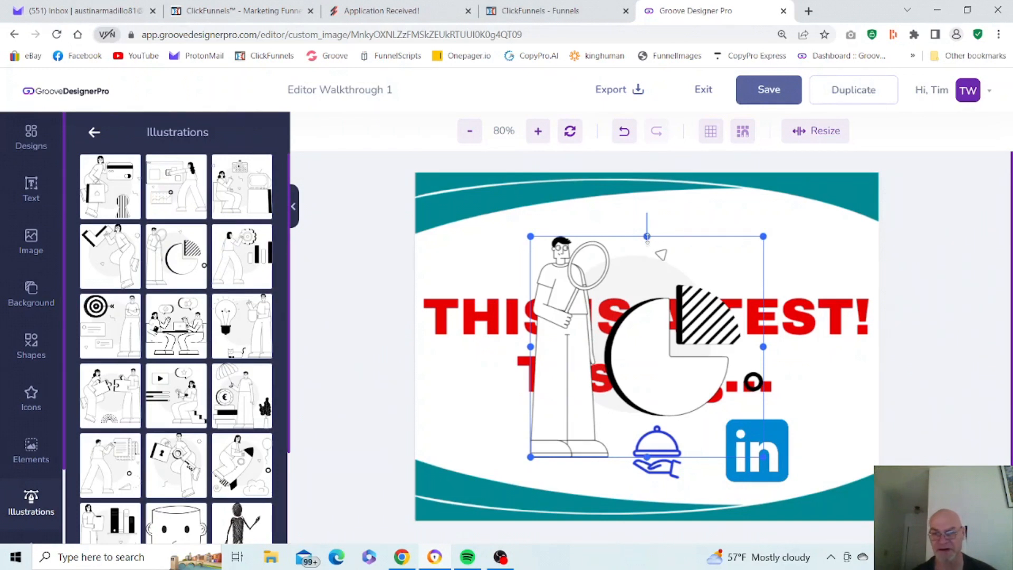
pyautogui.moveTo(646, 237); pyautogui.dragTo(646, 215)
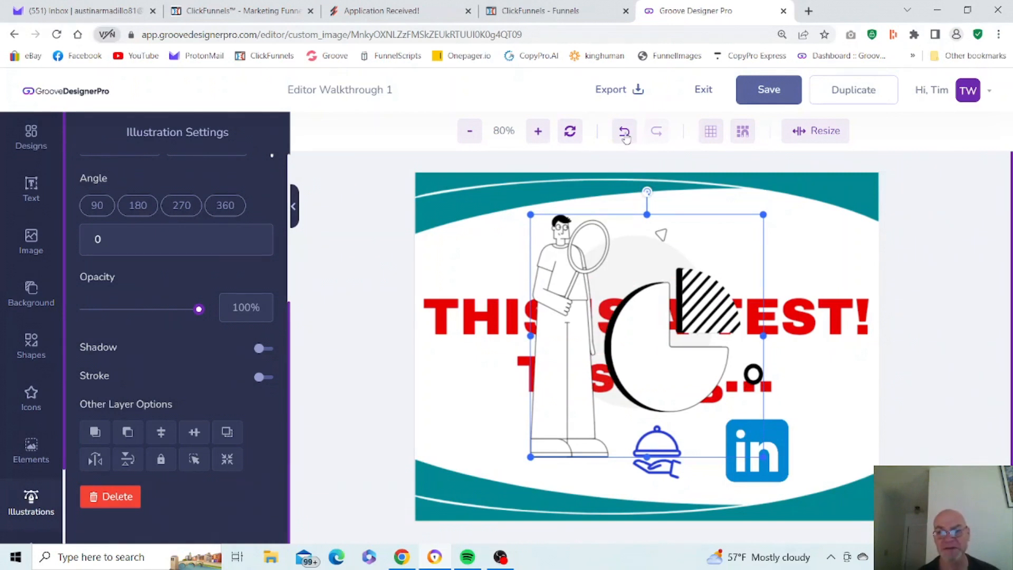
# - Undo the recent changes step by step until the illustration, the LinkedIn logo and the dish icon are removed from the canvas
pyautogui.click(624, 134)
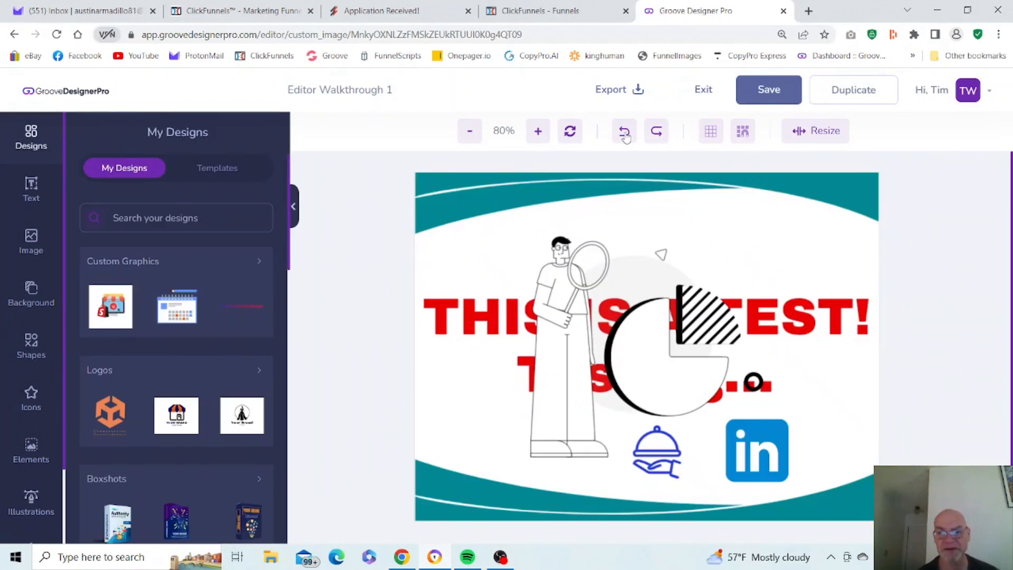
pyautogui.click(624, 134)
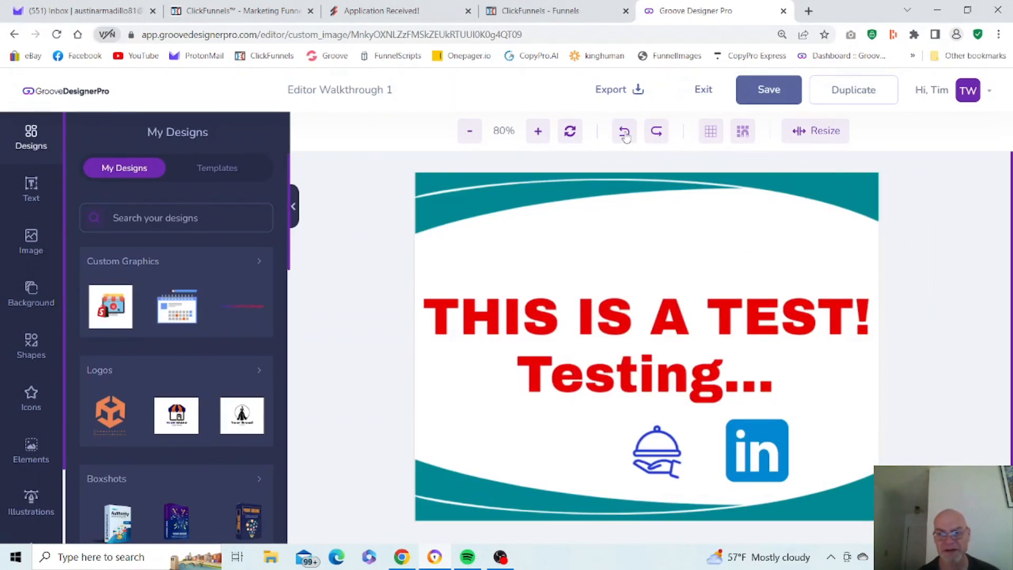
pyautogui.click(625, 133)
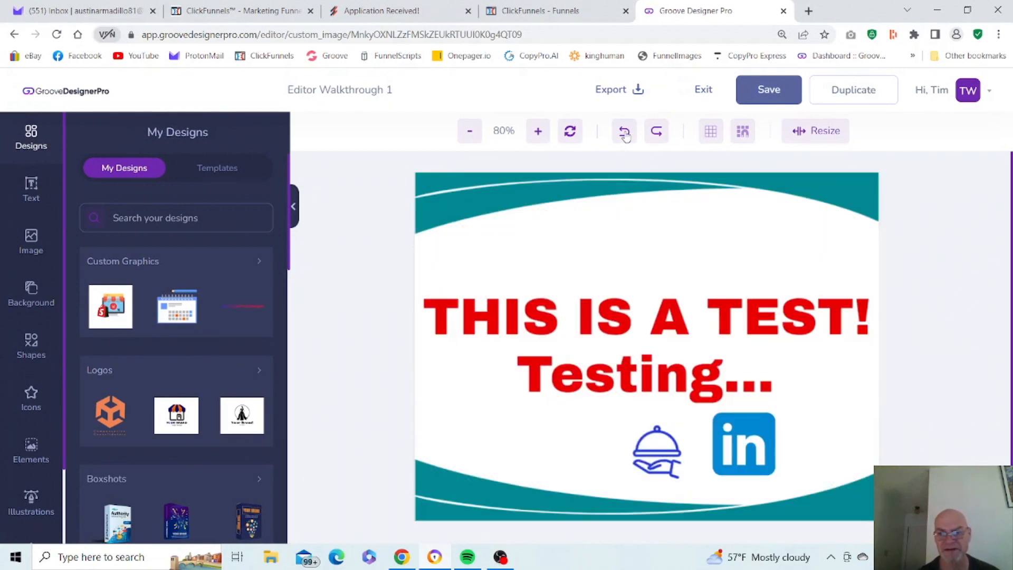
pyautogui.click(625, 134)
pyautogui.click(624, 134)
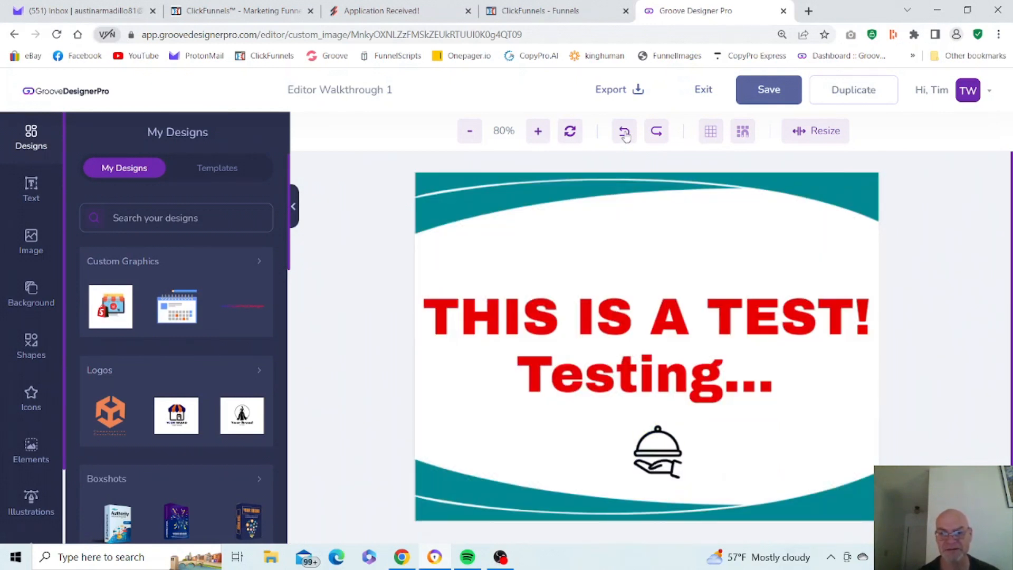
pyautogui.click(624, 134)
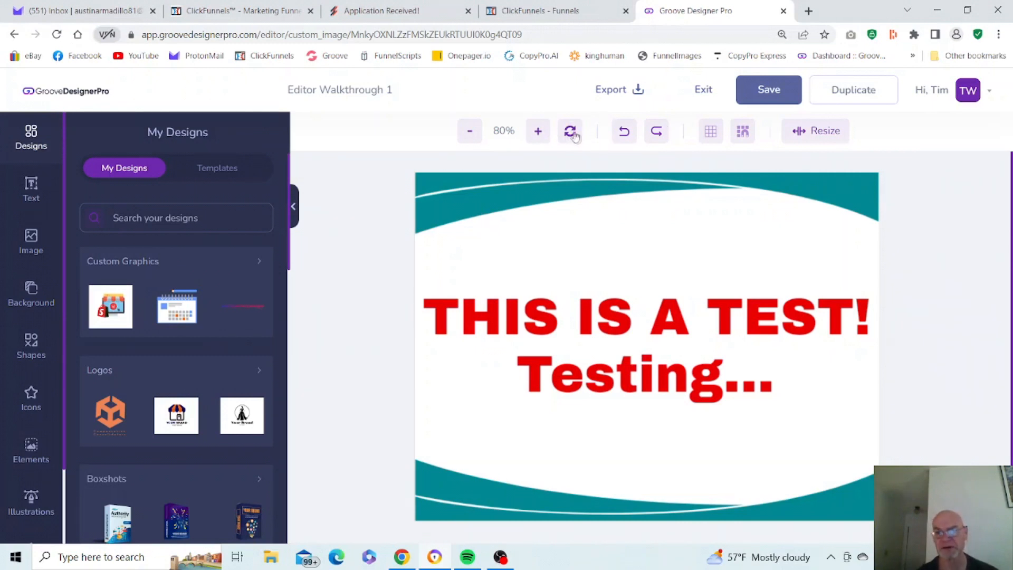
# - Show the canvas grid, turn off its snapping, and hide the grid again
pyautogui.click(711, 135)
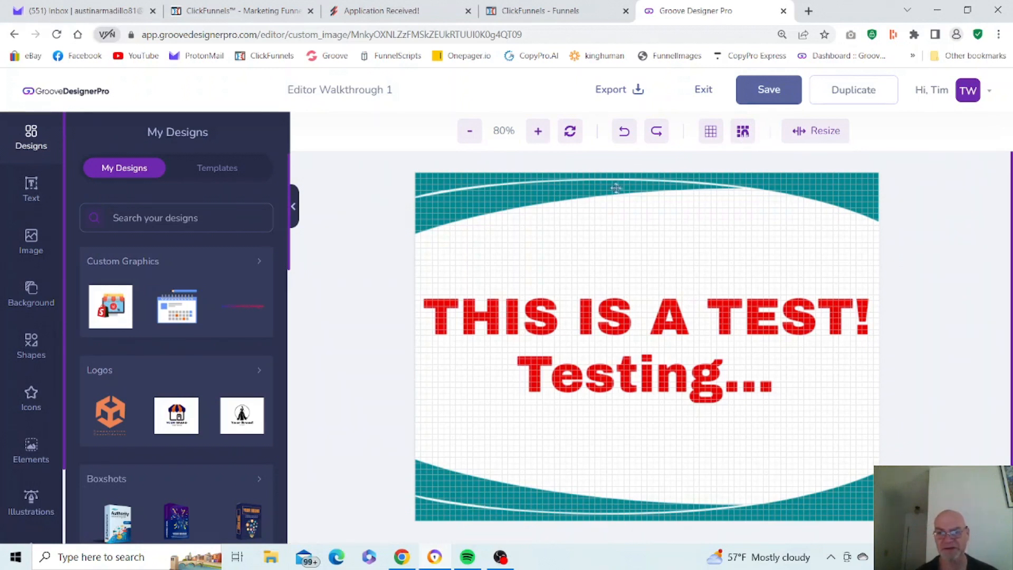
pyautogui.click(741, 135)
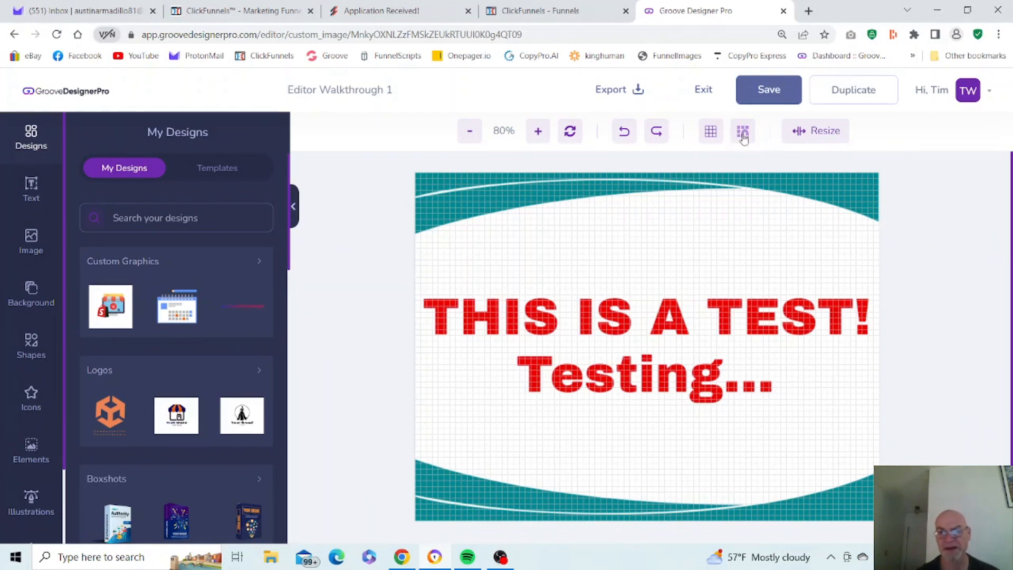
pyautogui.click(712, 133)
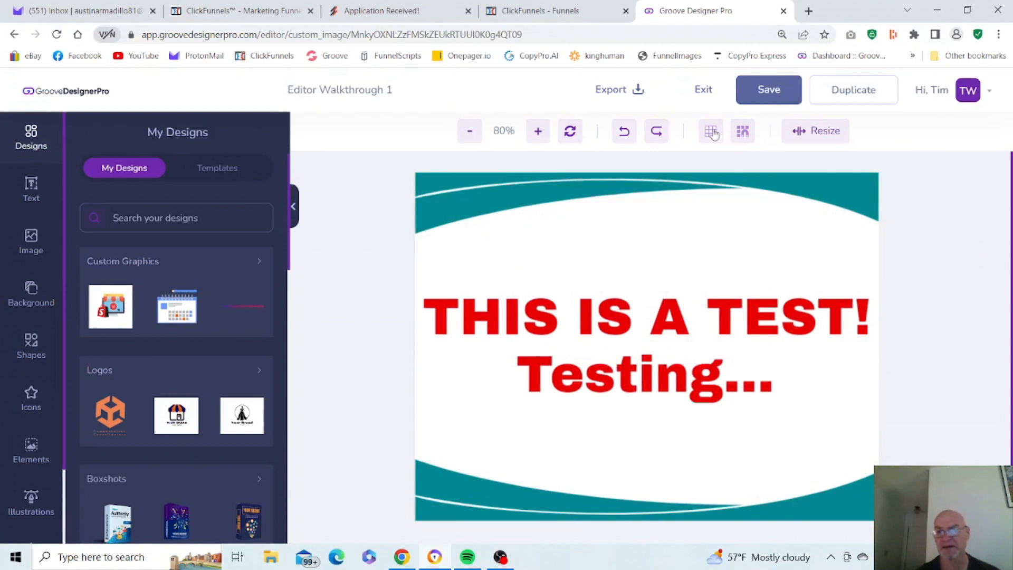
# - Resize the canvas to a height of 800, keeping the width at 800
pyautogui.click(831, 138)
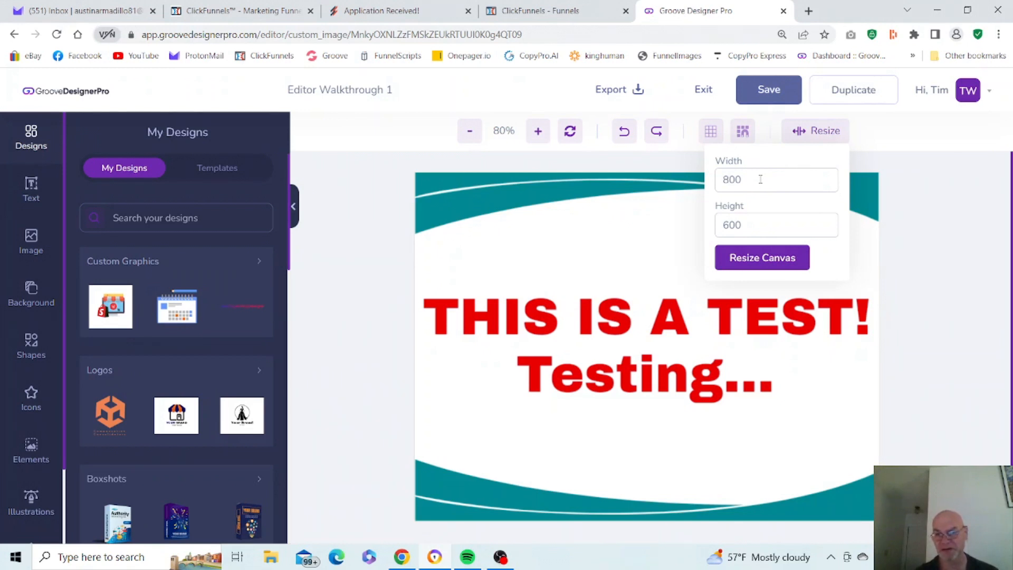
pyautogui.click(757, 223)
pyautogui.press('BackSpace')
pyautogui.press('BackSpace')
pyautogui.press('BackSpace')
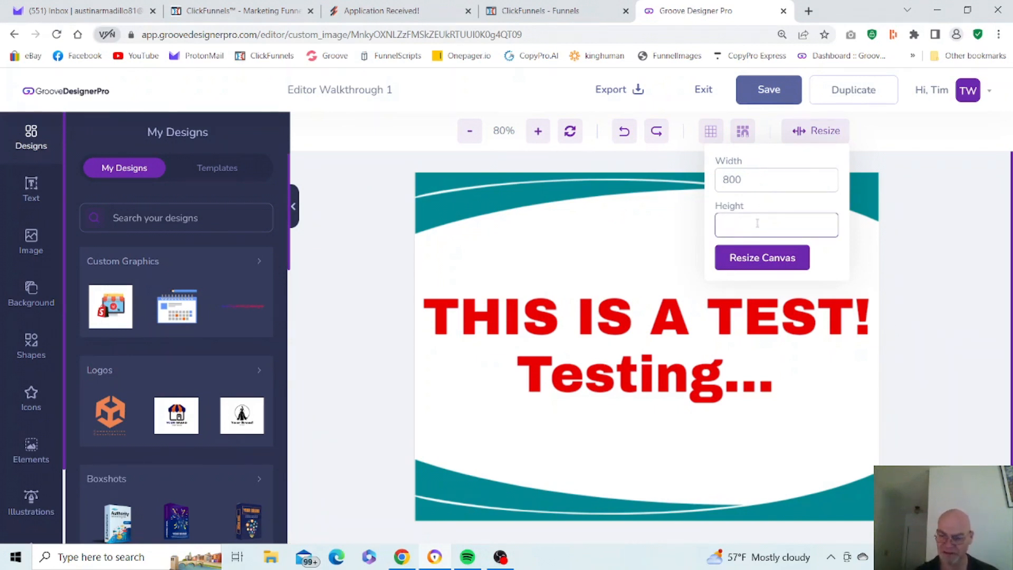
pyautogui.write('800')
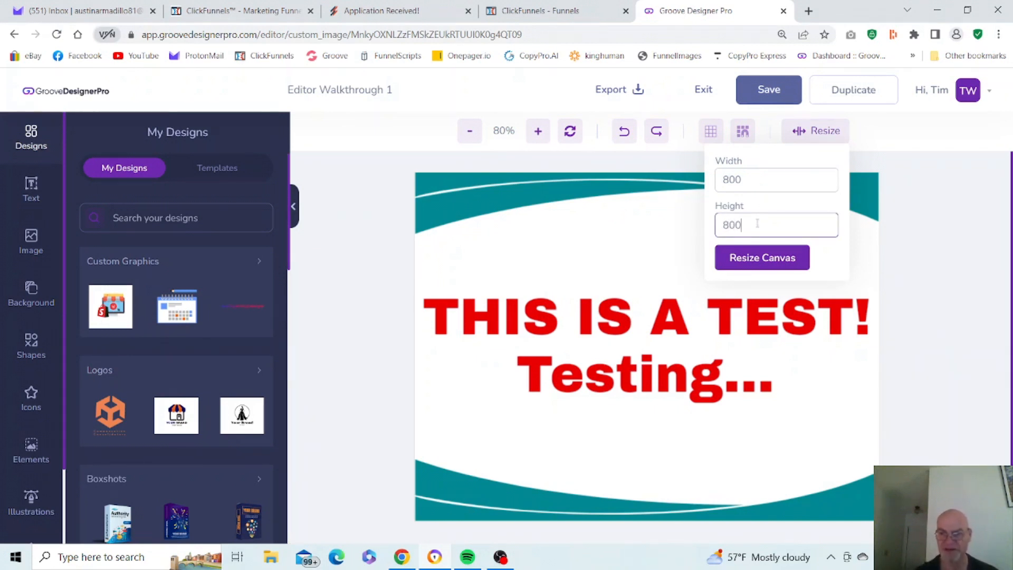
pyautogui.click(761, 263)
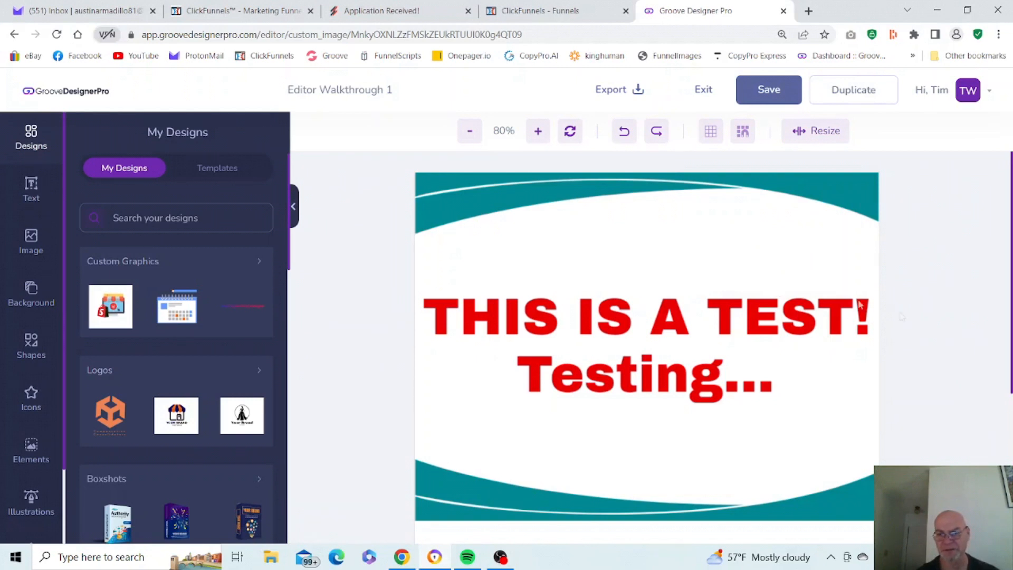
# - Move the lower teal wave down to the bottom edge of the resized canvas, and center the red text vertically between the waves
pyautogui.click(476, 135)
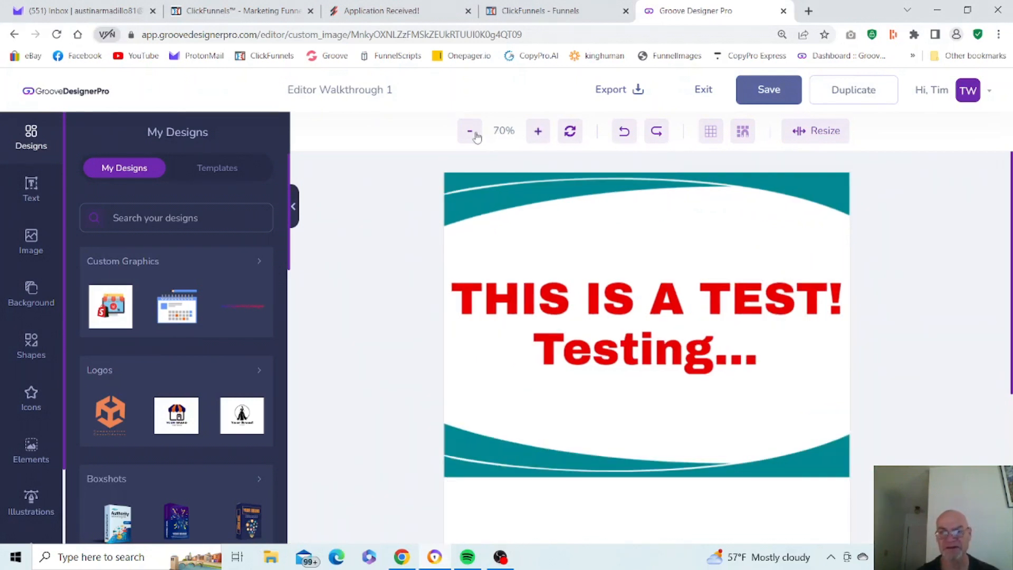
pyautogui.click(470, 131)
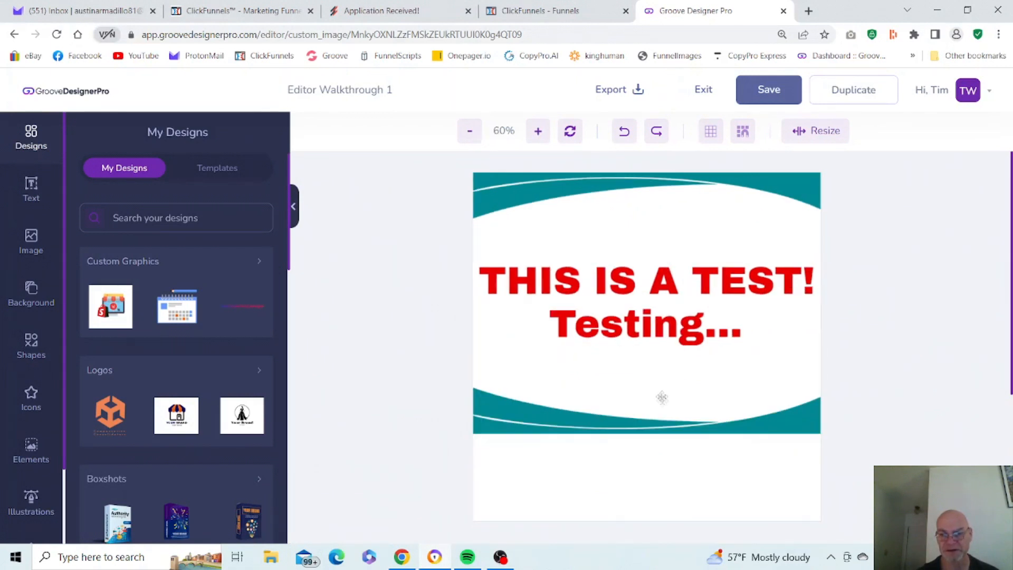
pyautogui.click(657, 422)
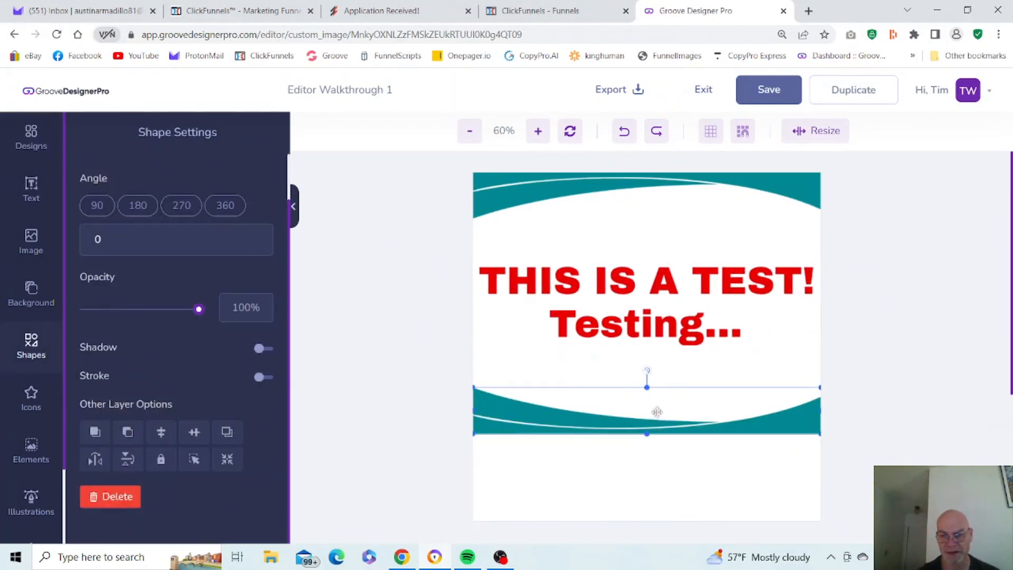
pyautogui.click(673, 359)
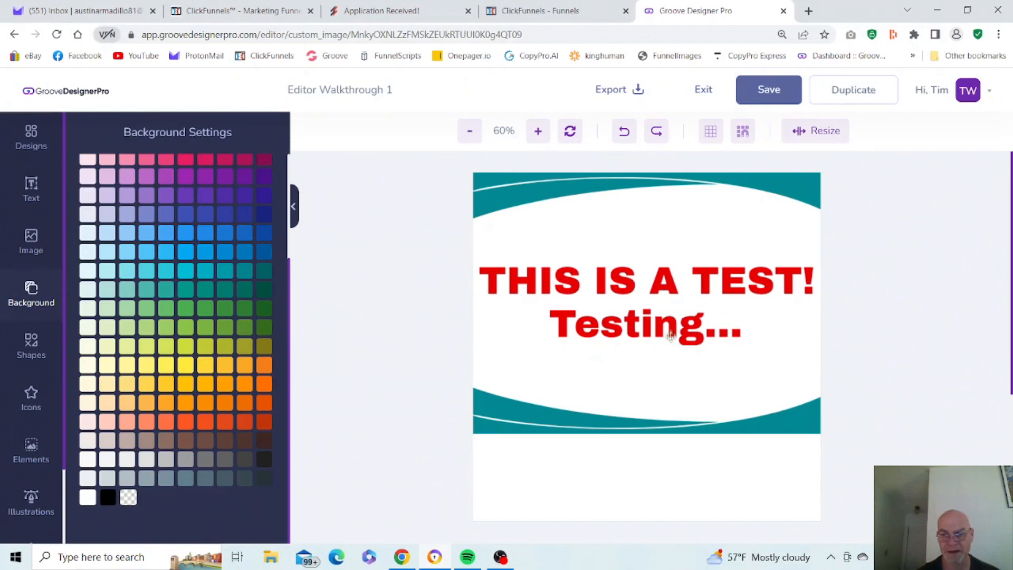
pyautogui.click(671, 331)
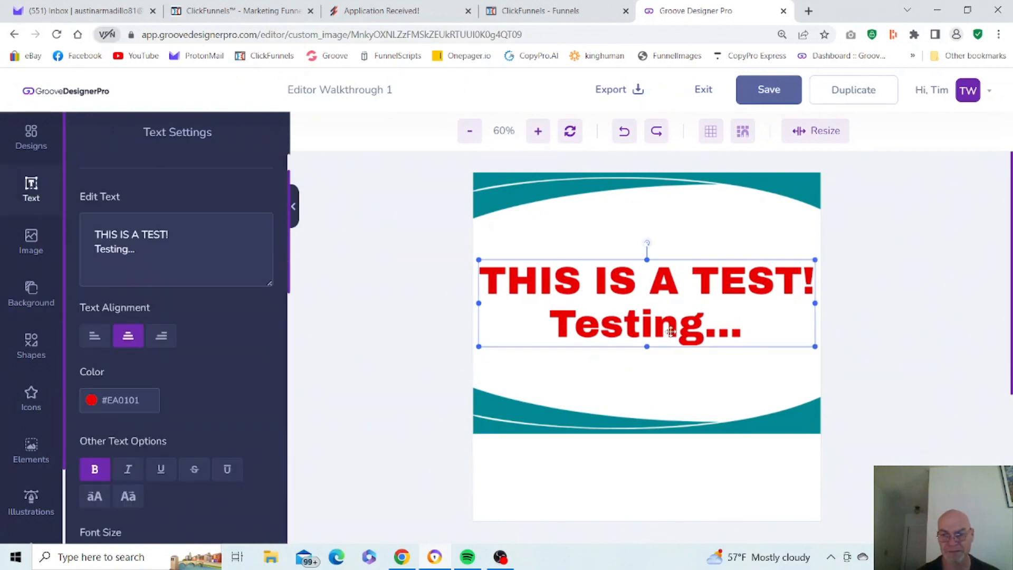
pyautogui.click(657, 384)
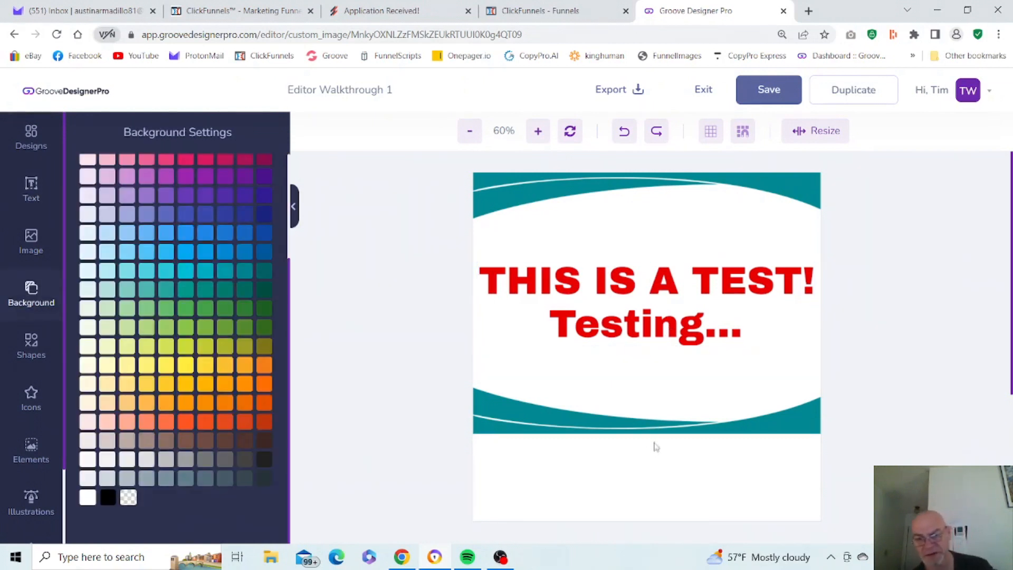
pyautogui.click(654, 426)
pyautogui.moveTo(654, 426); pyautogui.dragTo(652, 510)
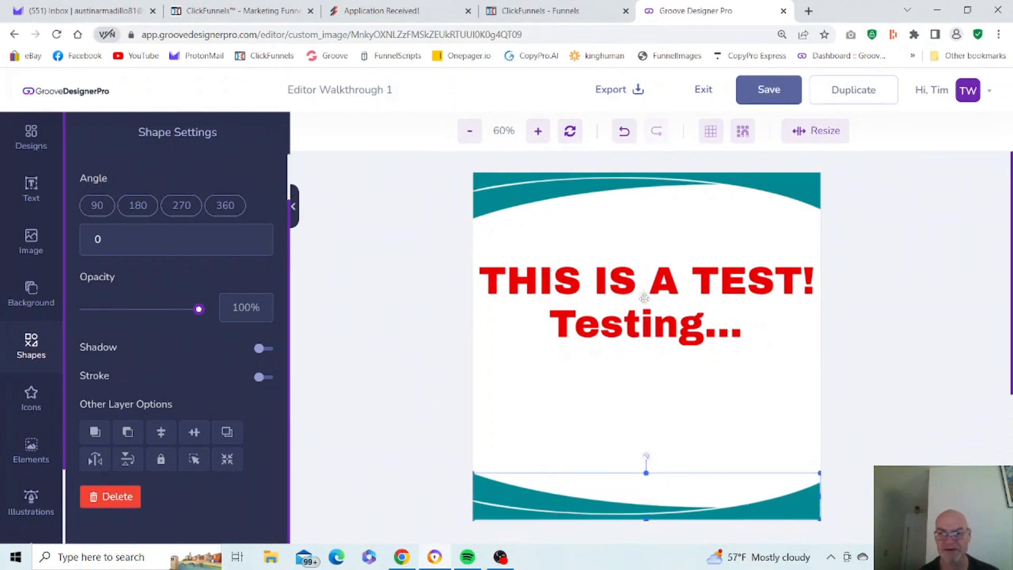
pyautogui.moveTo(641, 280); pyautogui.dragTo(648, 344)
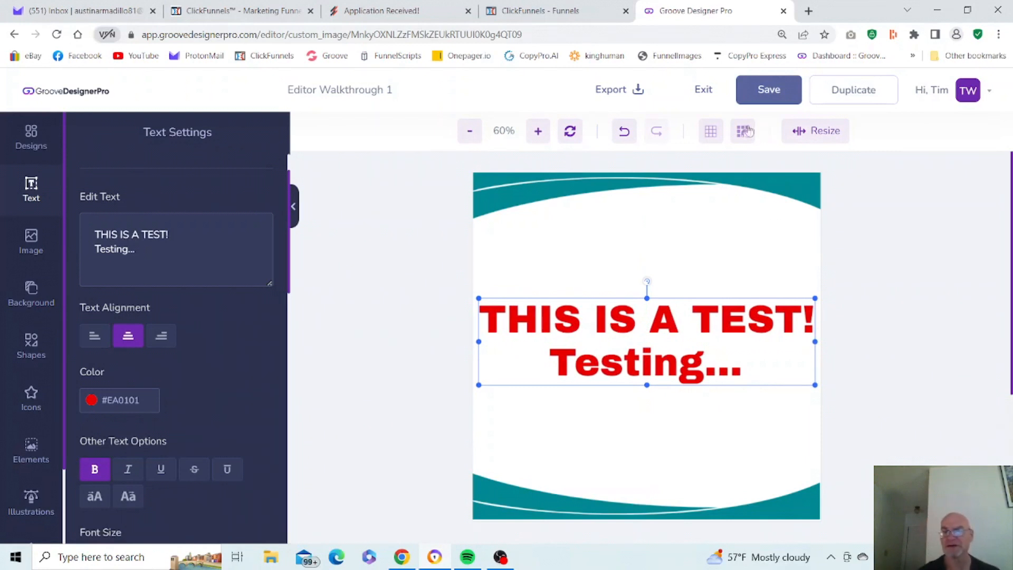
# - Save the design and exit the editor to My Designs after checking the export type and DPI options
pyautogui.click(779, 88)
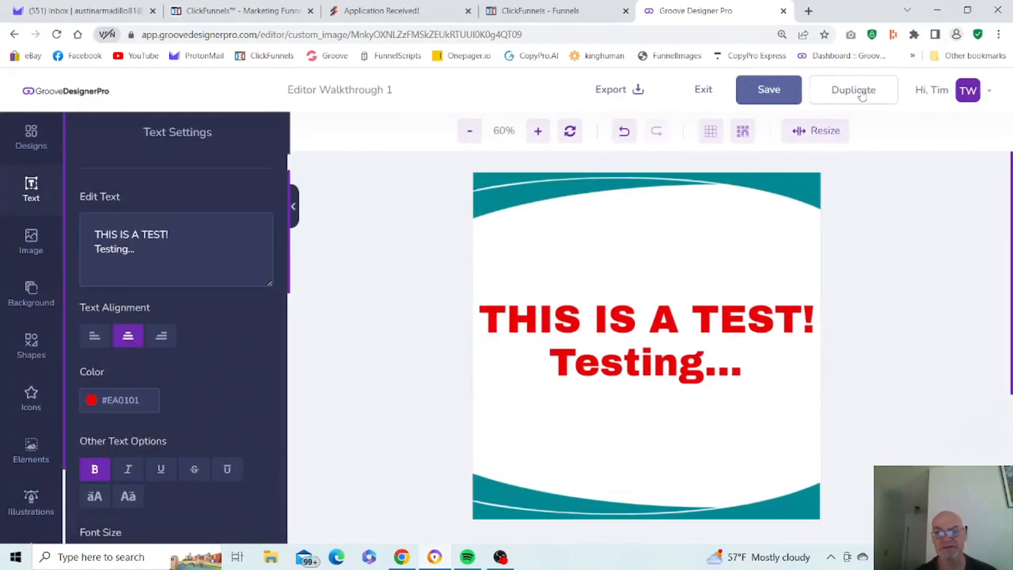
pyautogui.click(626, 90)
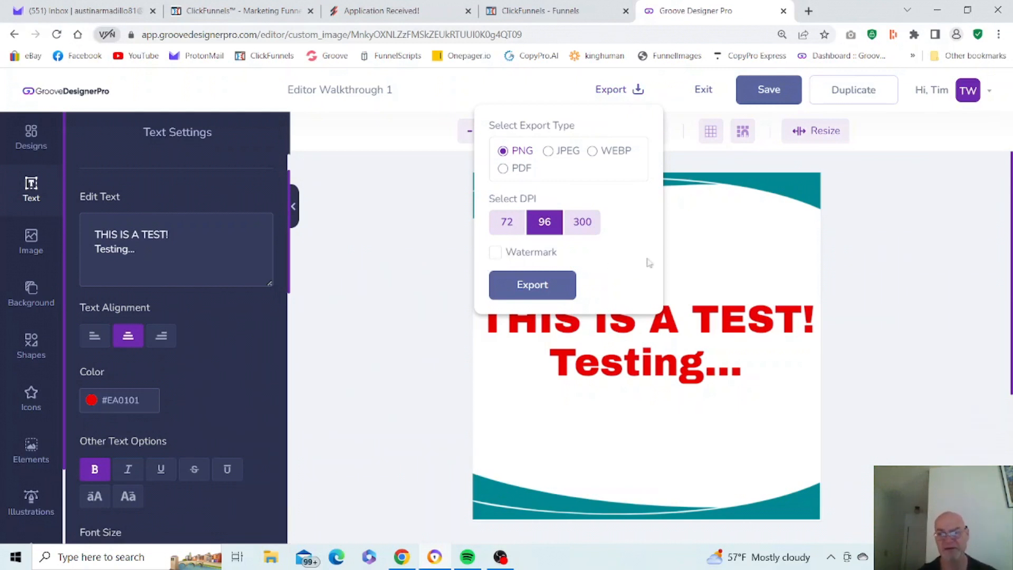
pyautogui.click(916, 141)
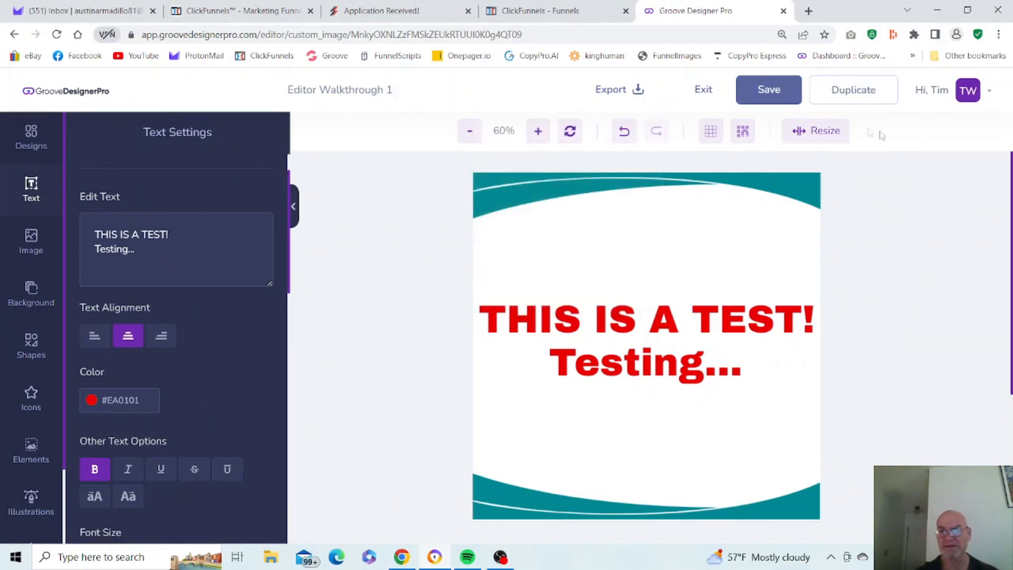
pyautogui.click(706, 93)
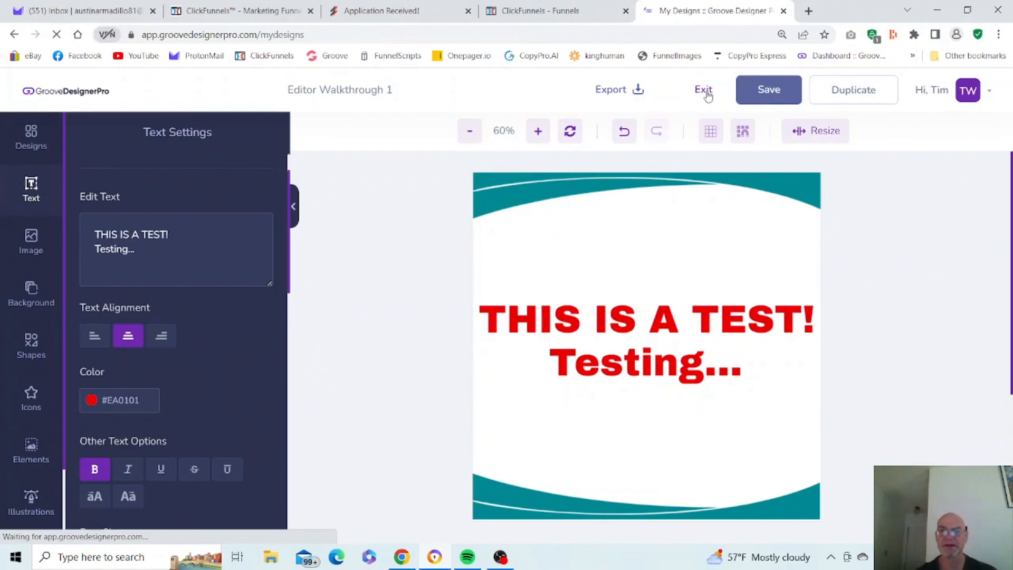